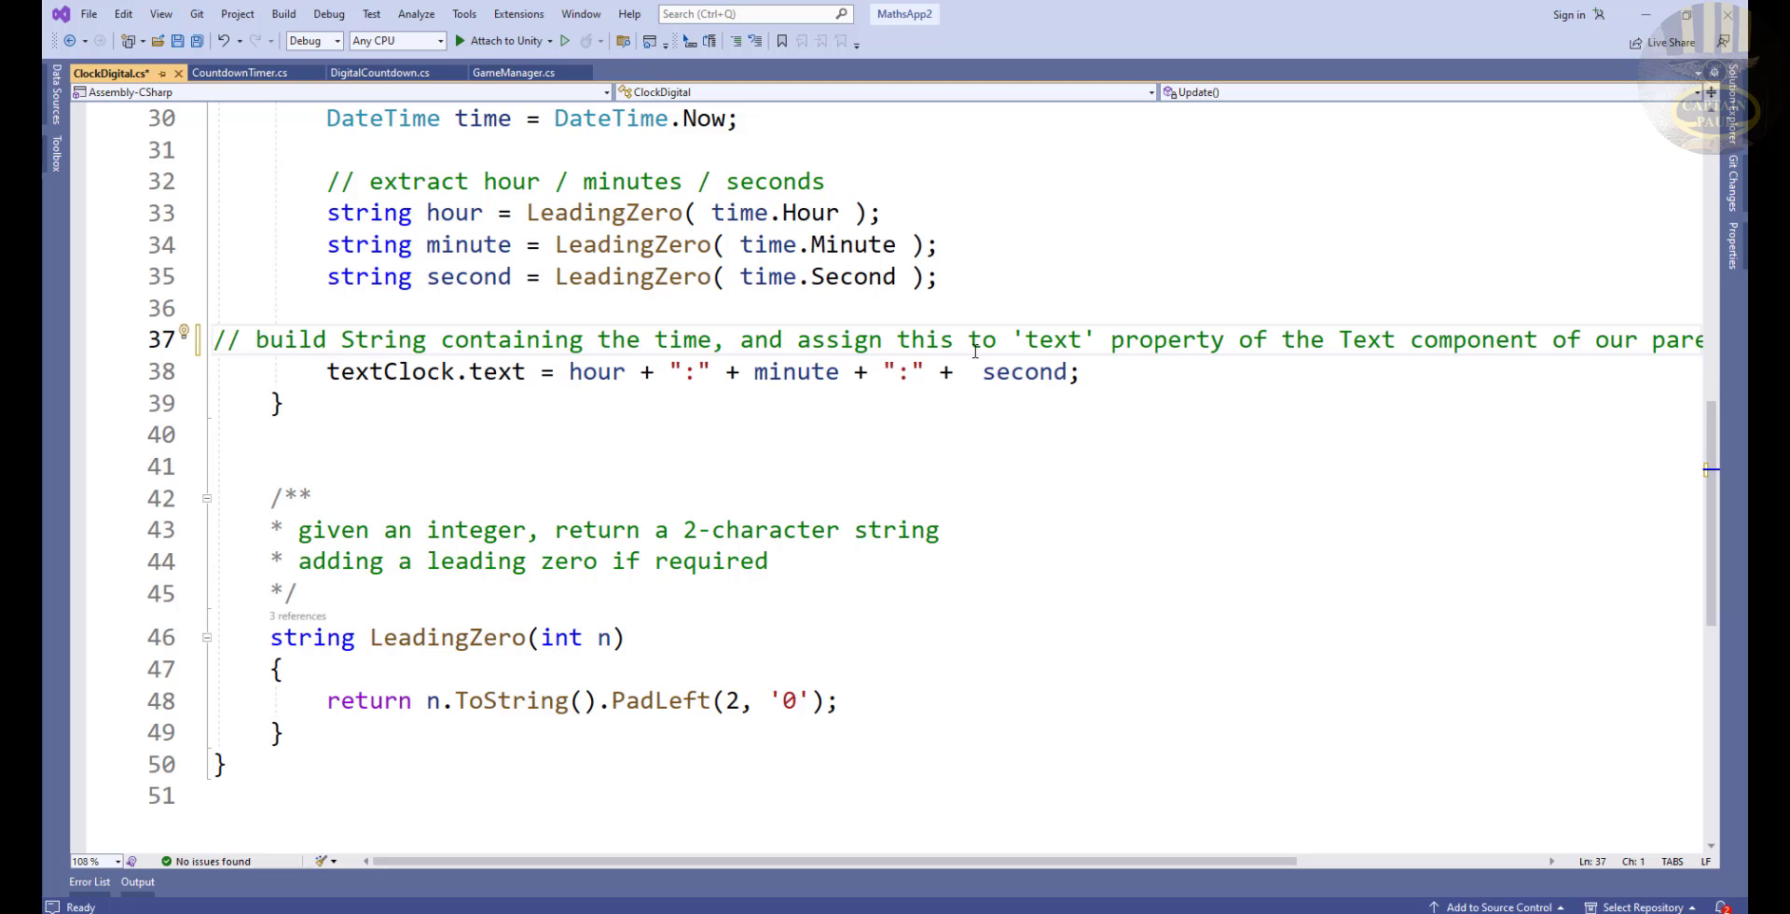
Indent the "build String containing the time" comment in Update() and wrap it onto a second comment line before "component"
key(Tab)
click(1467, 343)
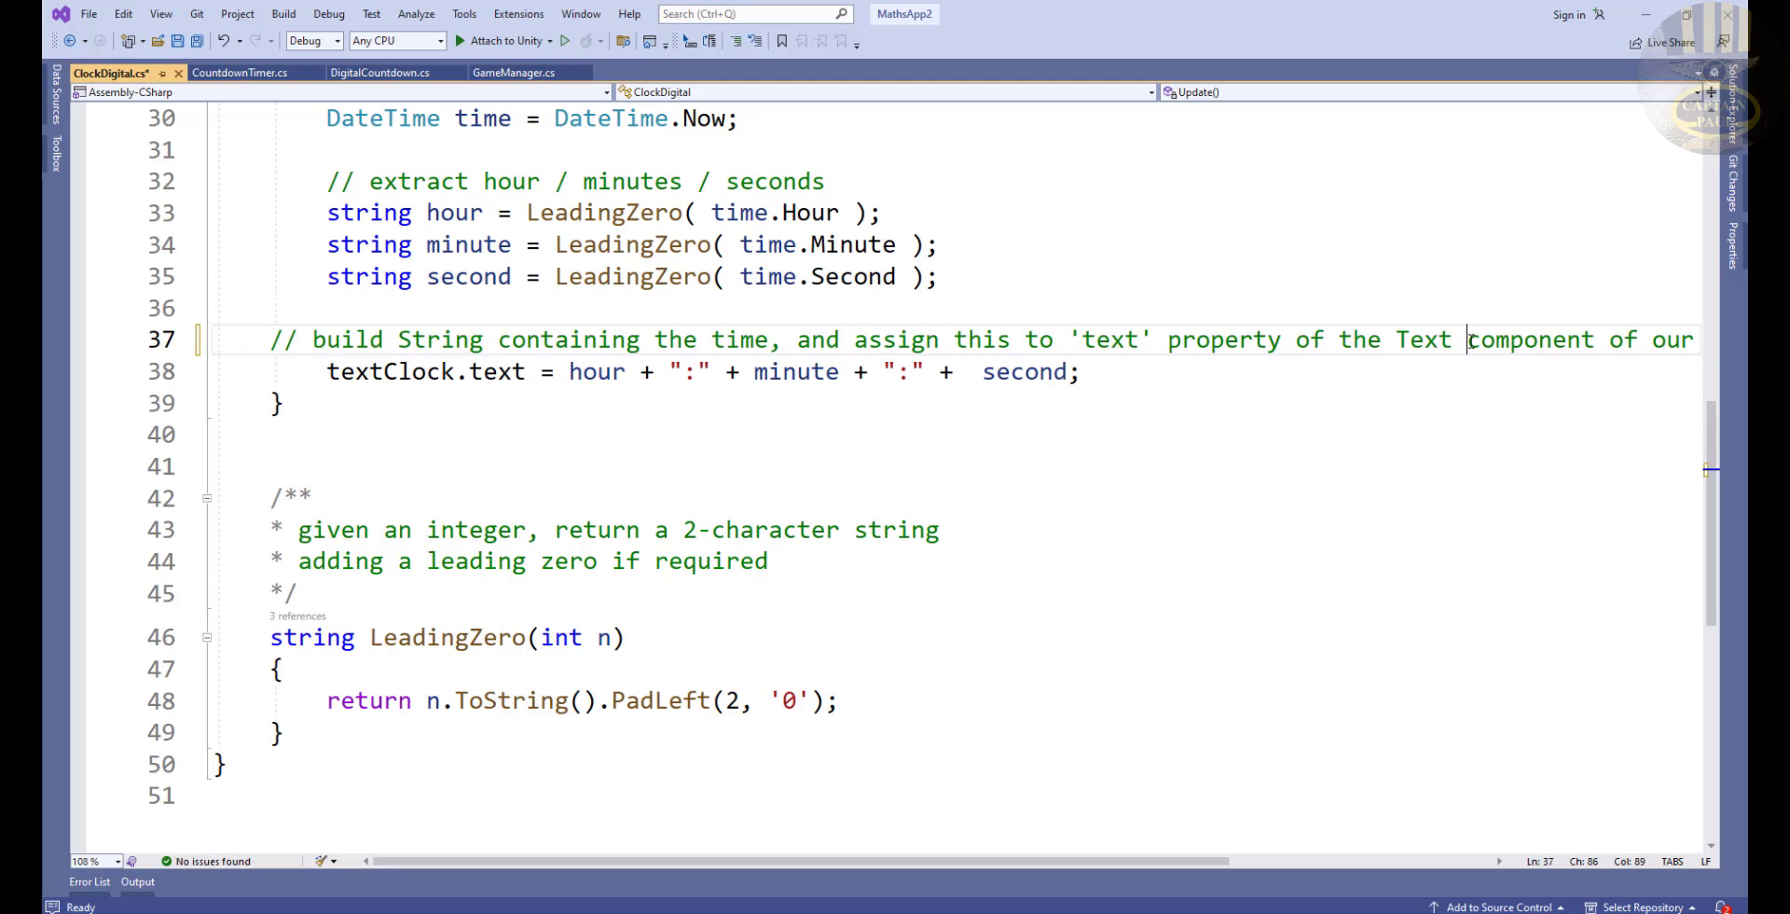
key(Return)
text(//)
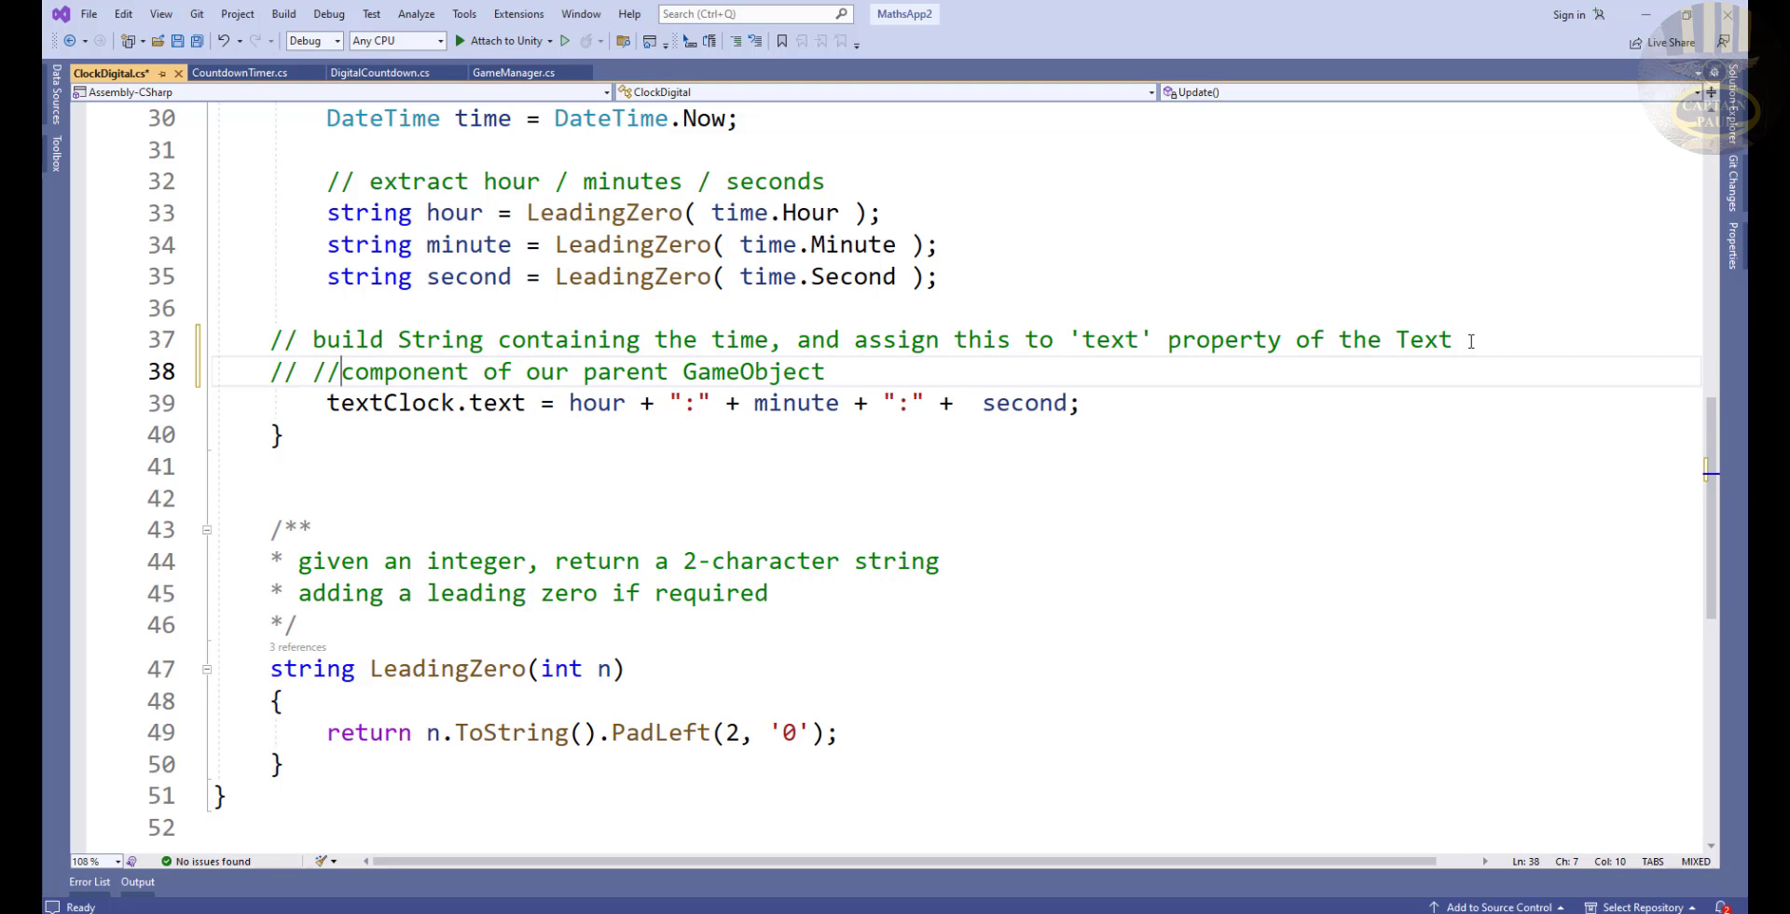
key(BackSpace)
key(BackSpace)
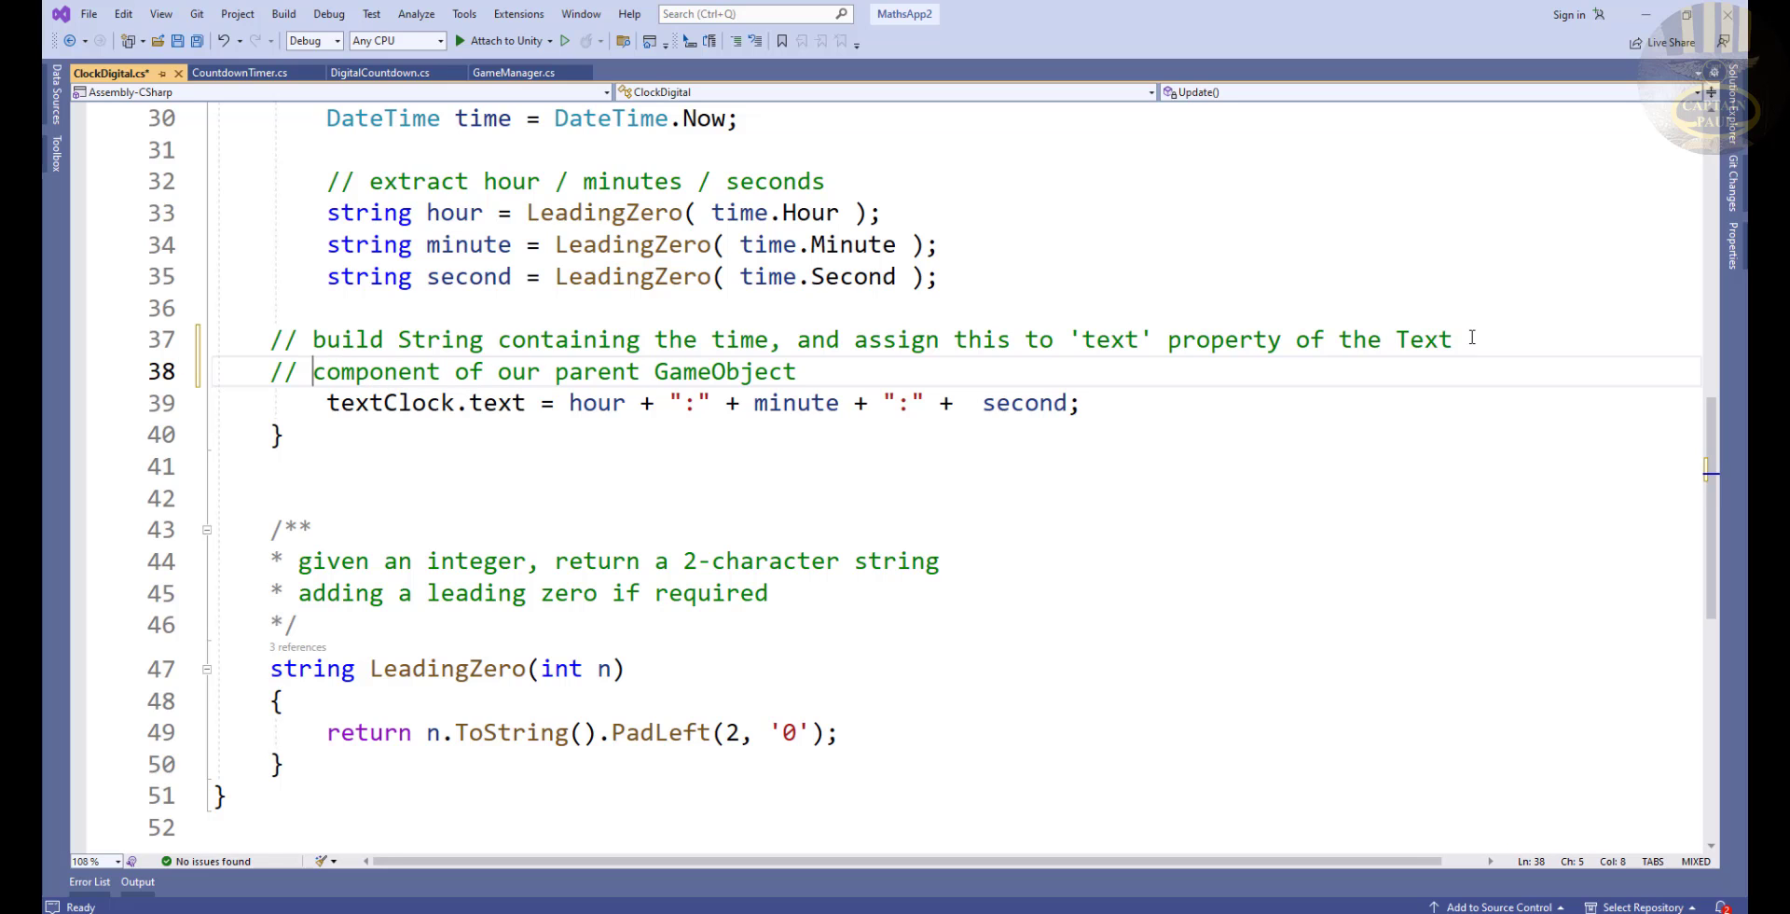
Review the ClockDigital script, switch to the Unity editor and attach the script to the txtClock text object
drag(1713, 538, 1740, 202)
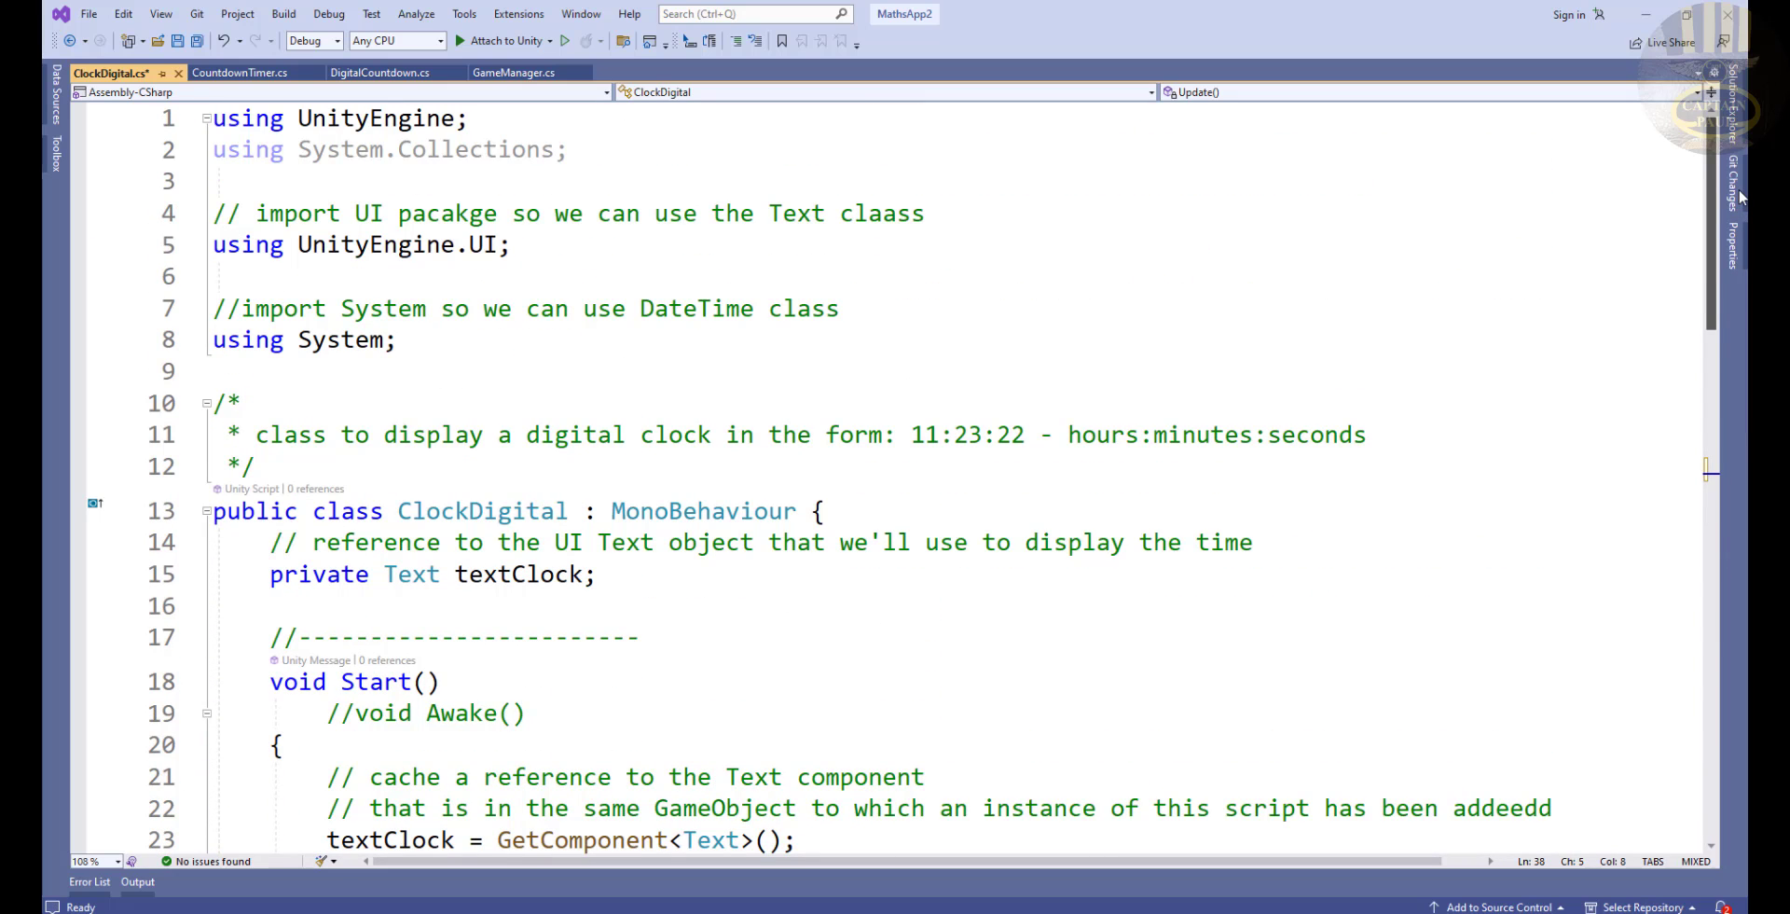
drag(1746, 226, 1746, 450)
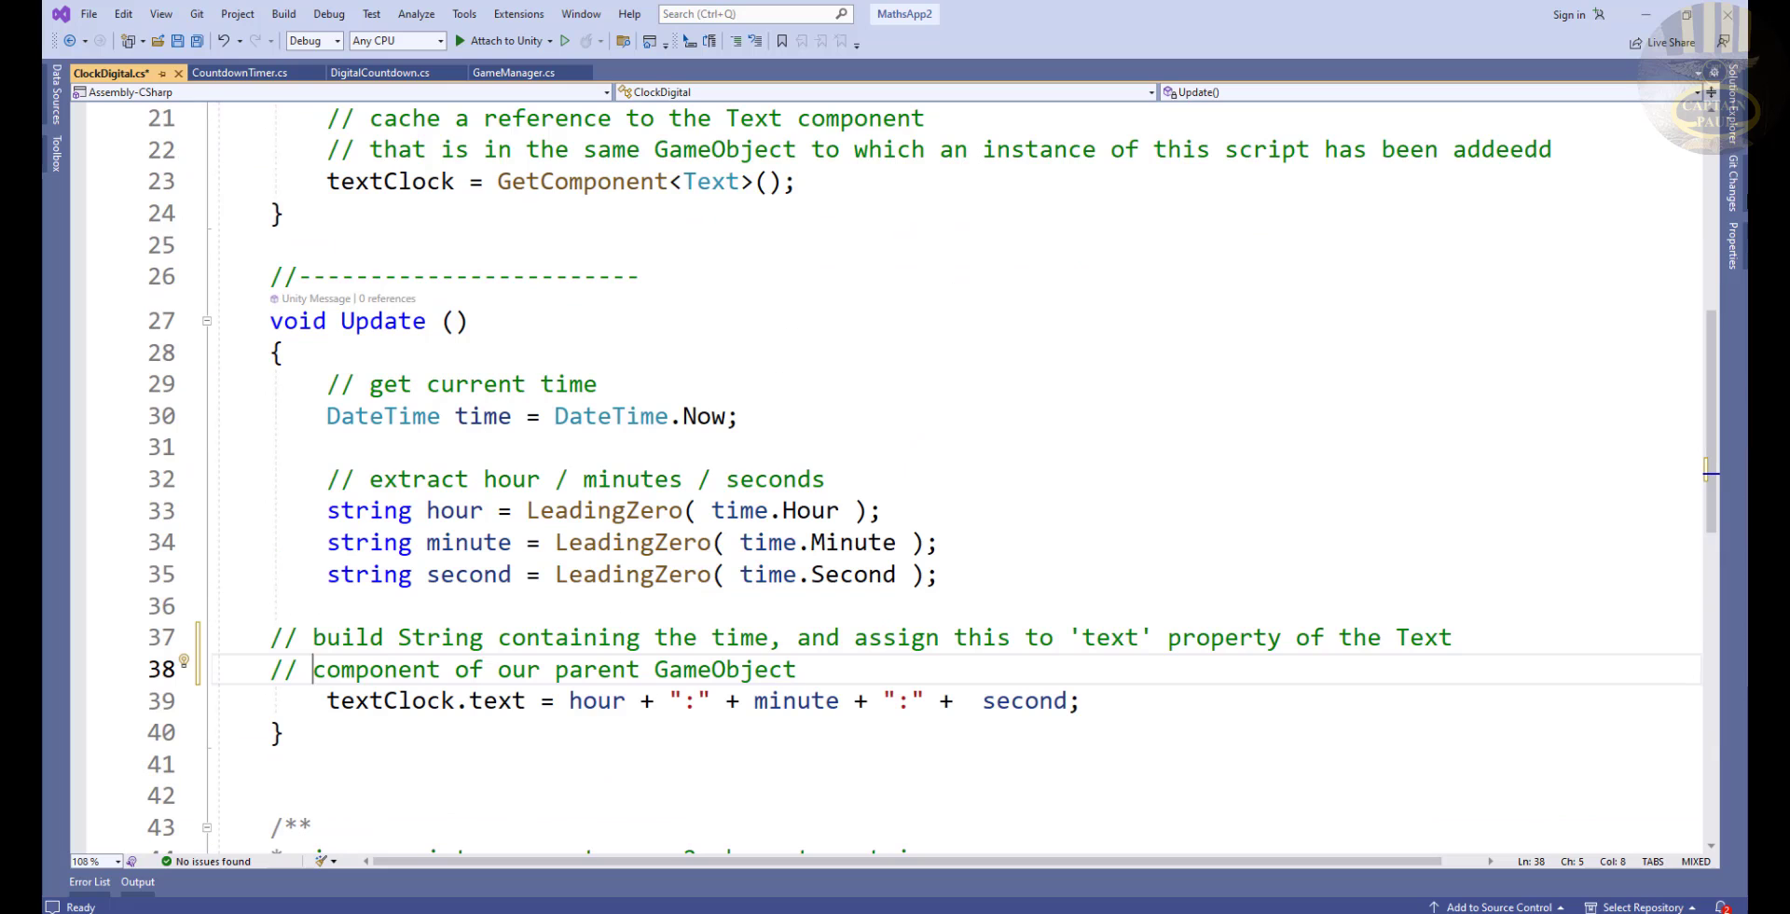
click(1644, 16)
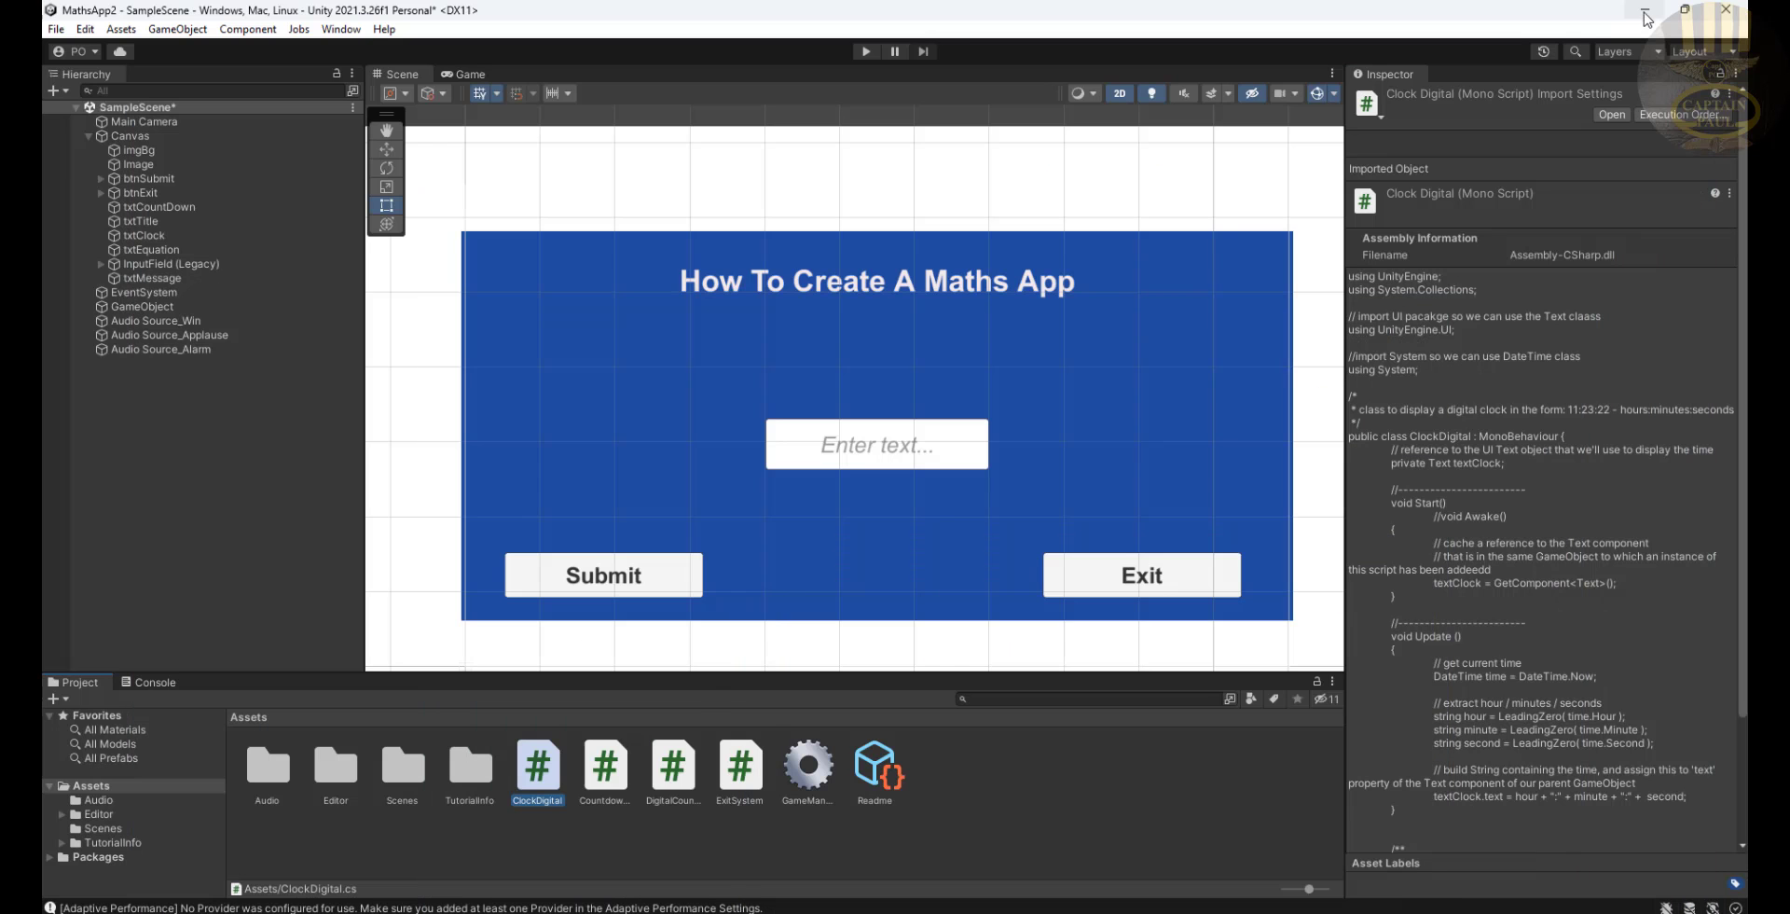
click(1260, 259)
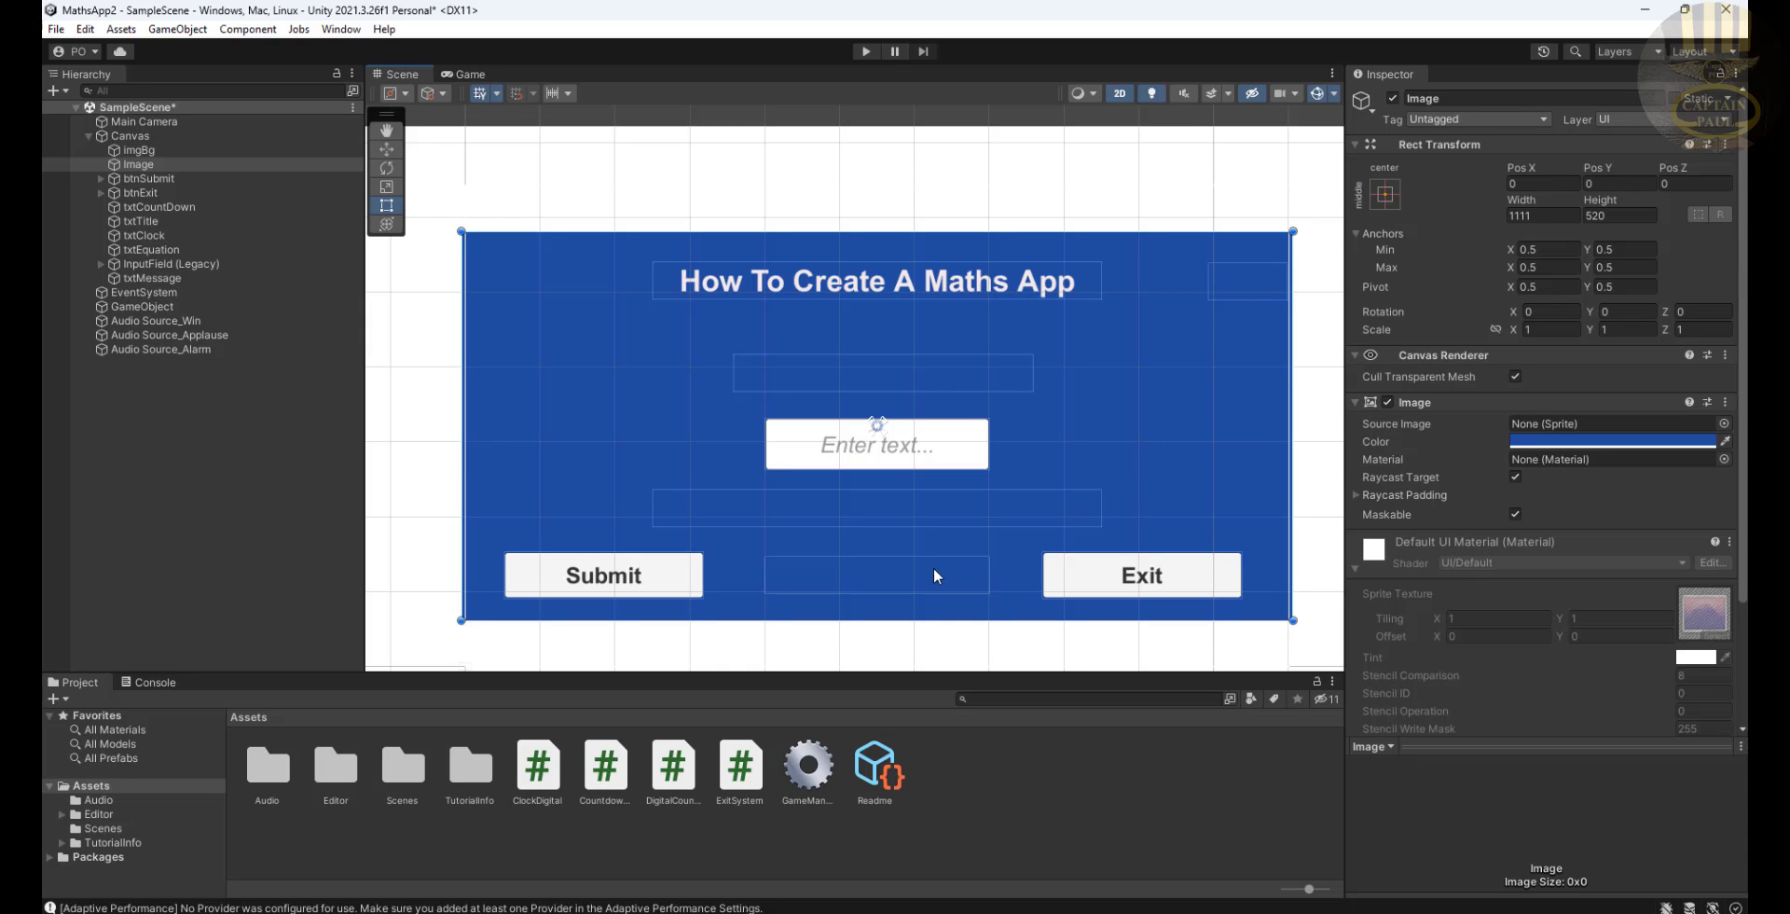
click(1239, 281)
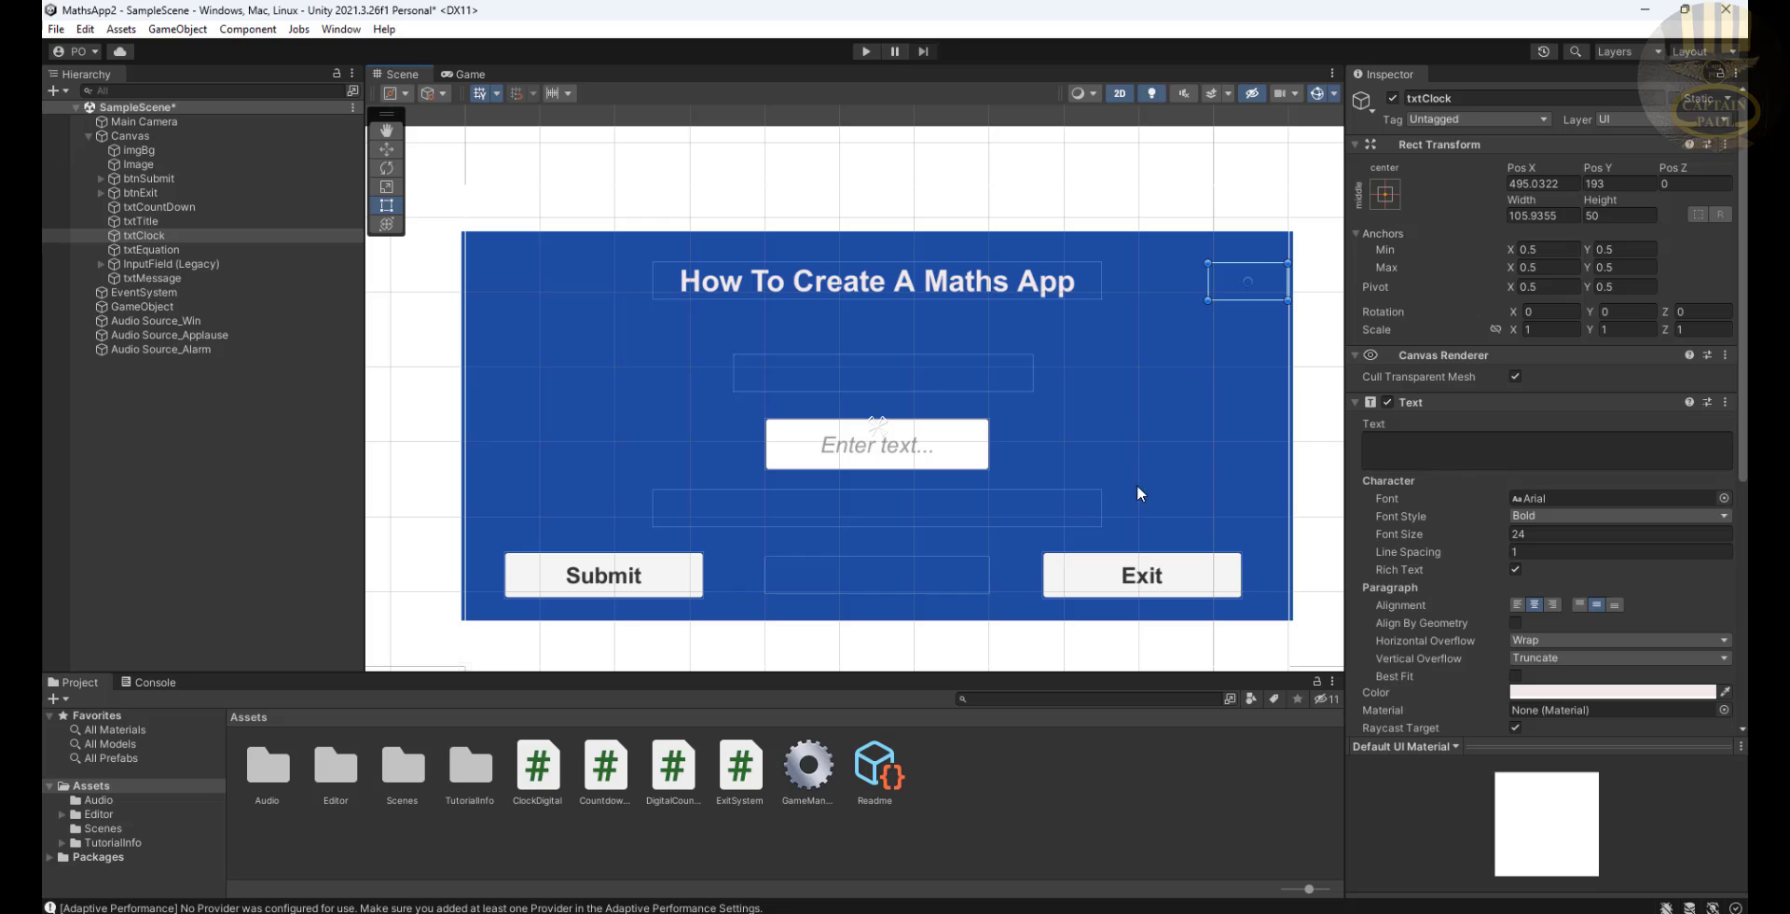
click(921, 586)
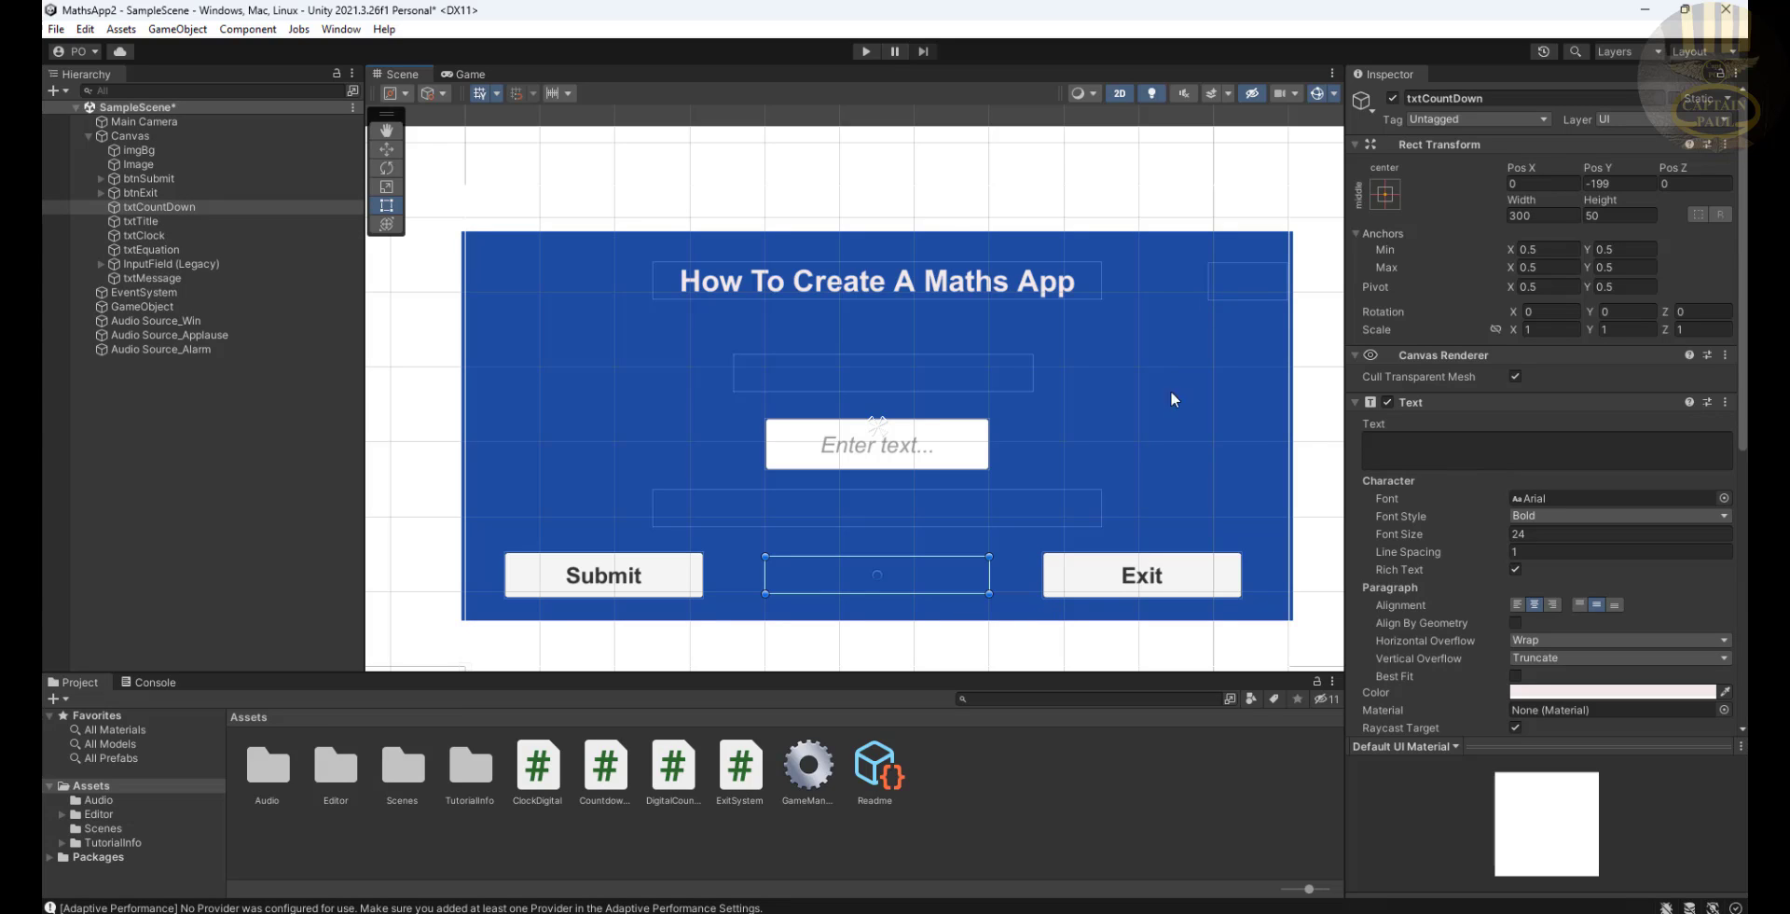
click(1228, 291)
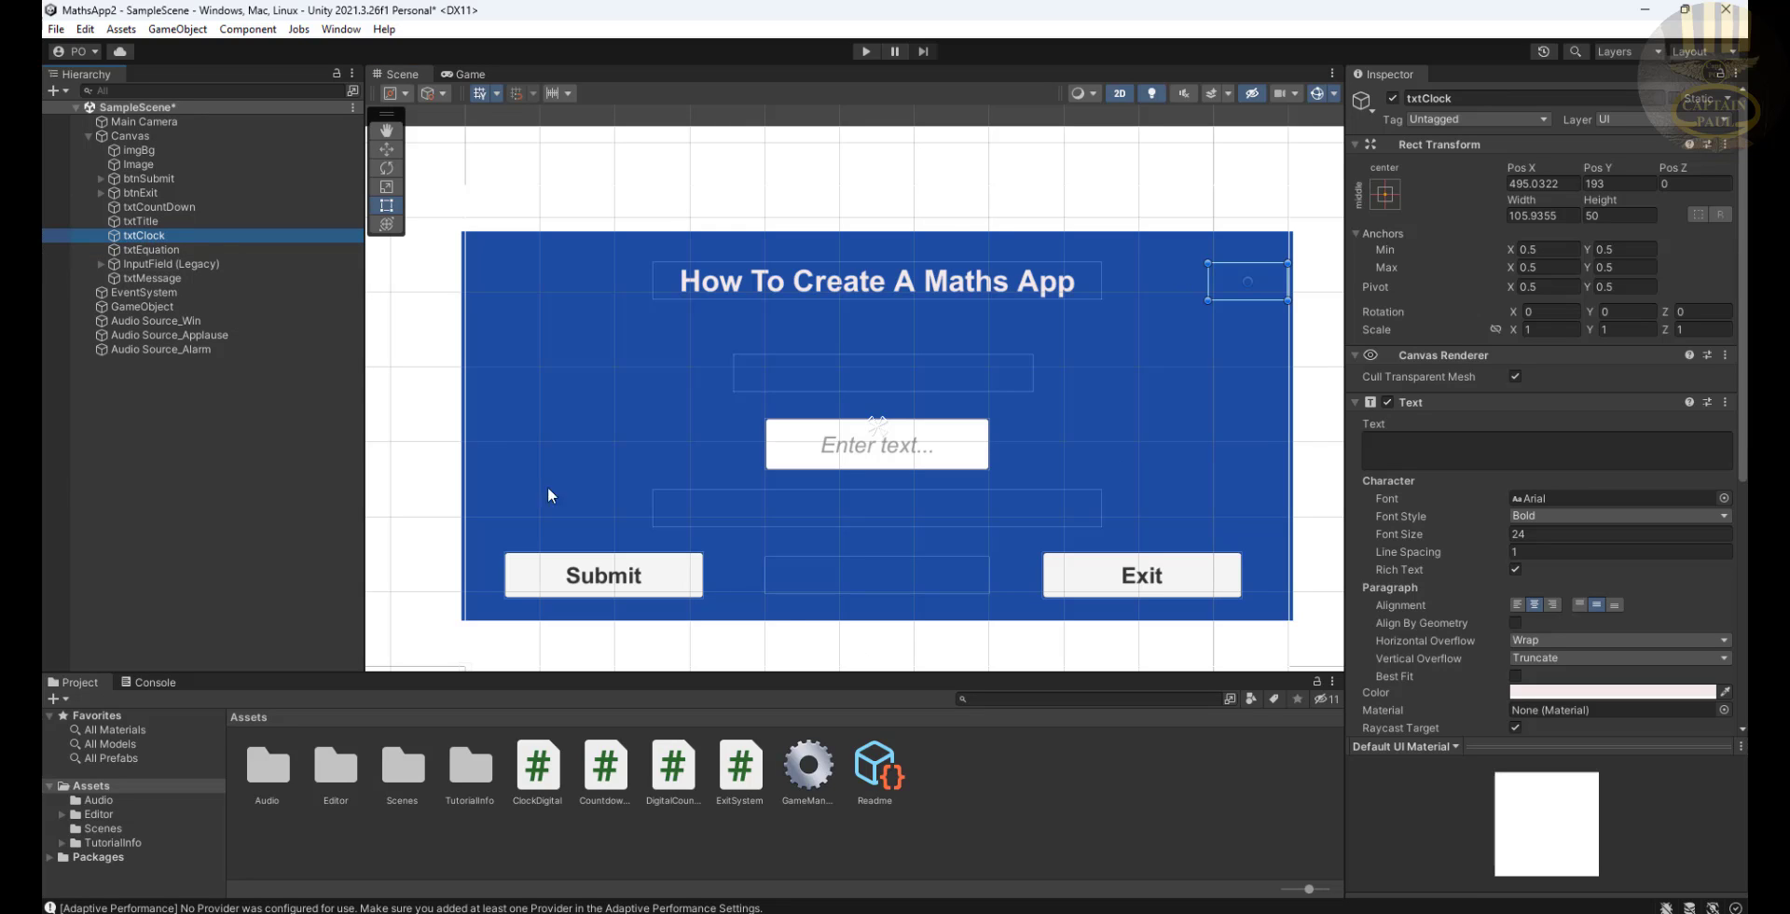
click(539, 781)
drag(537, 782, 976, 868)
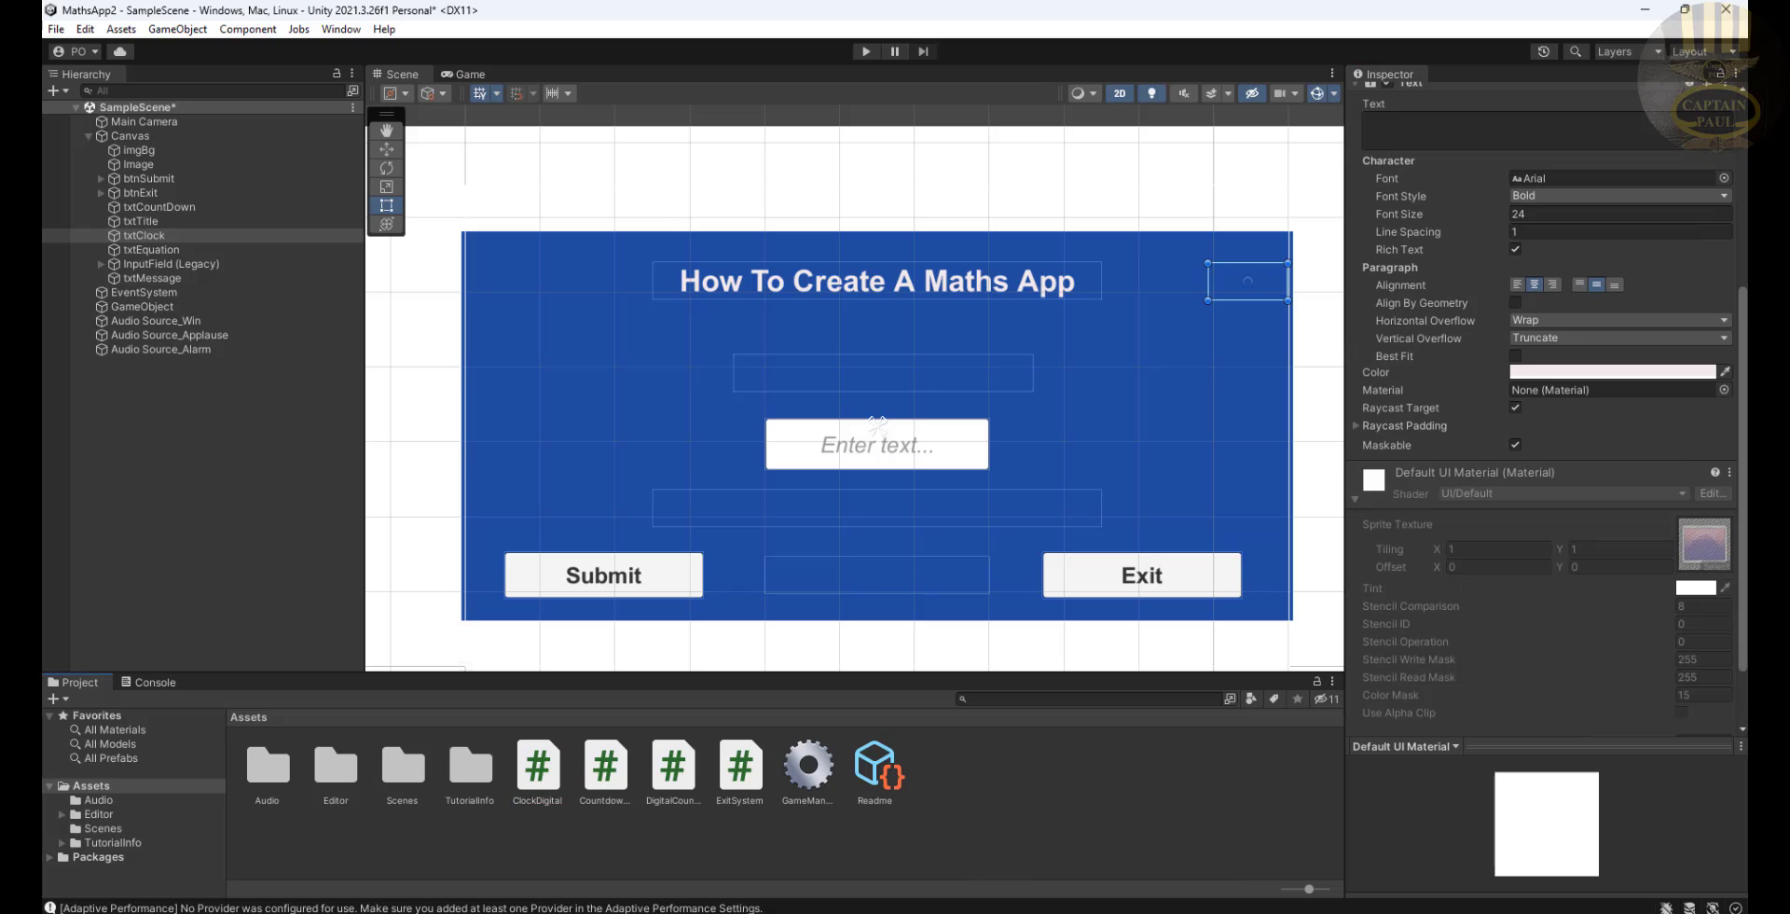
drag(1736, 607, 1738, 763)
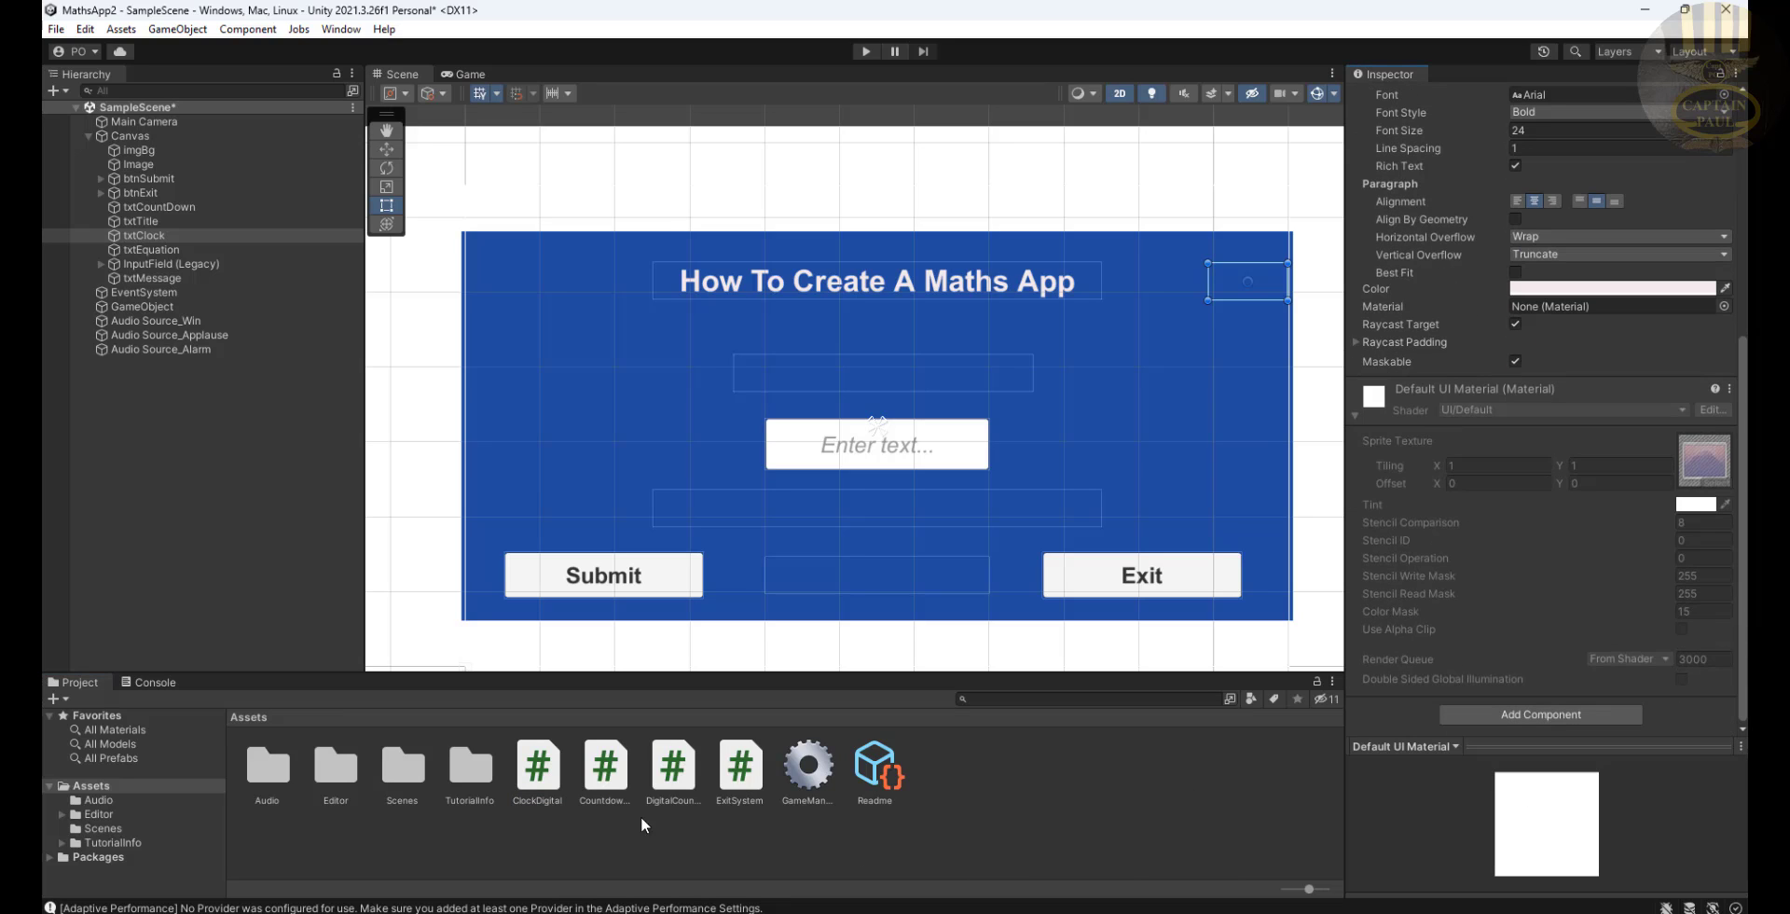
drag(538, 776, 1401, 708)
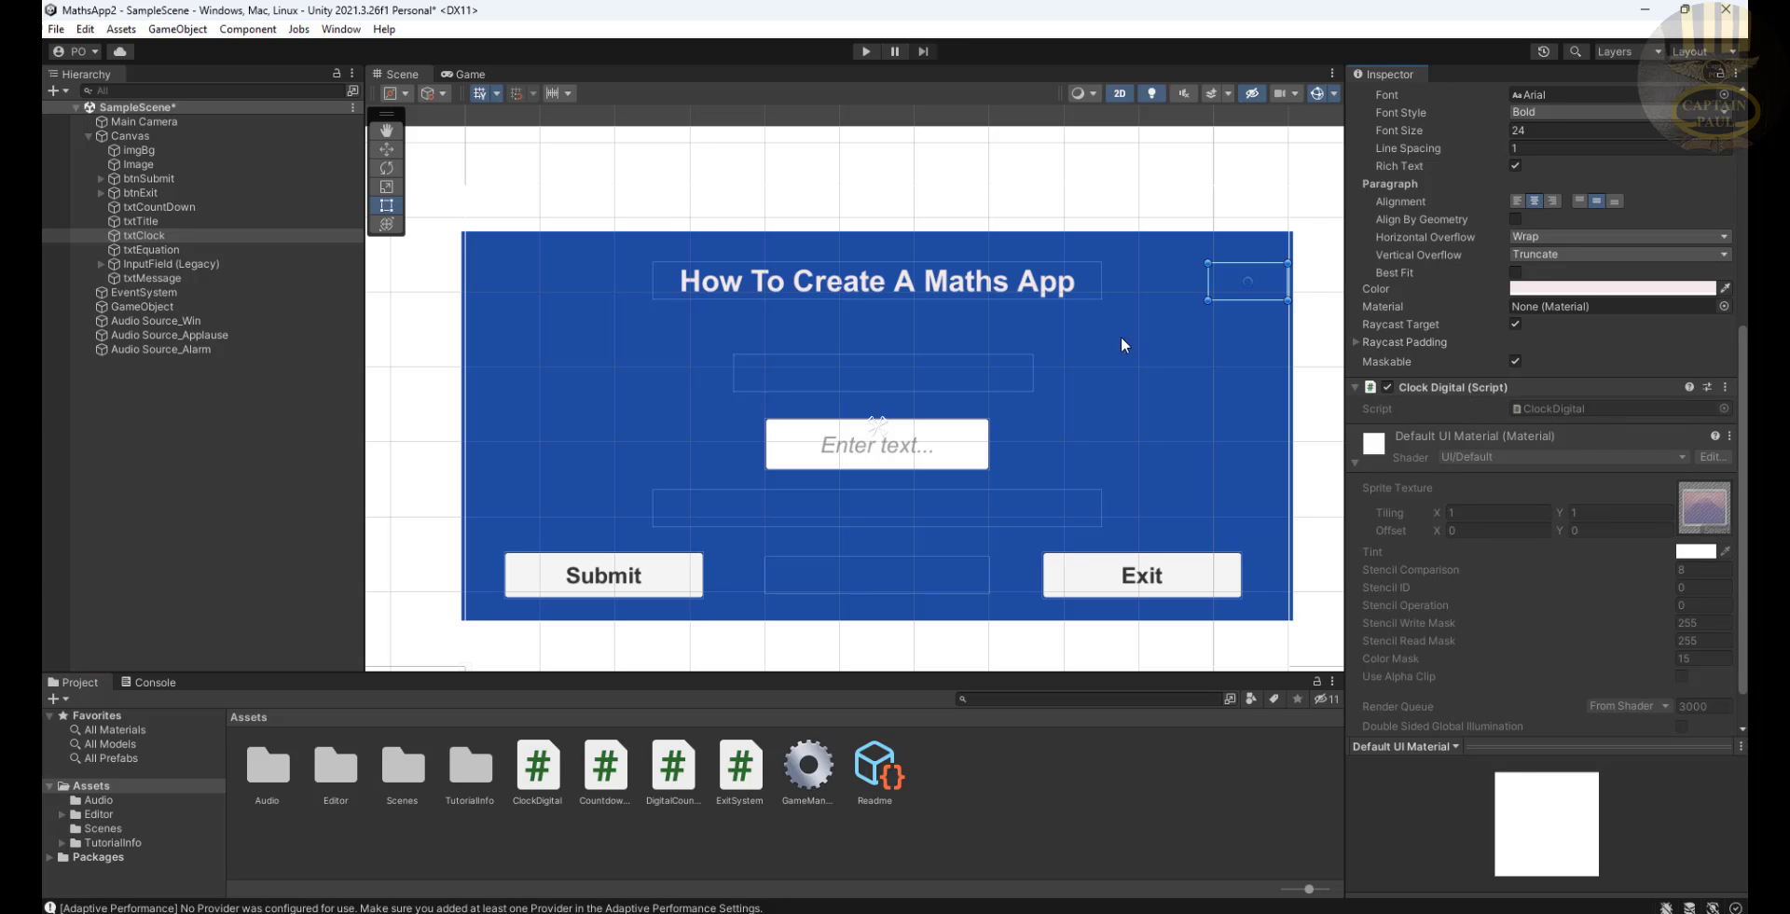
Run the maths app in play mode and submit -2 as the answer to 1 - 3
click(859, 49)
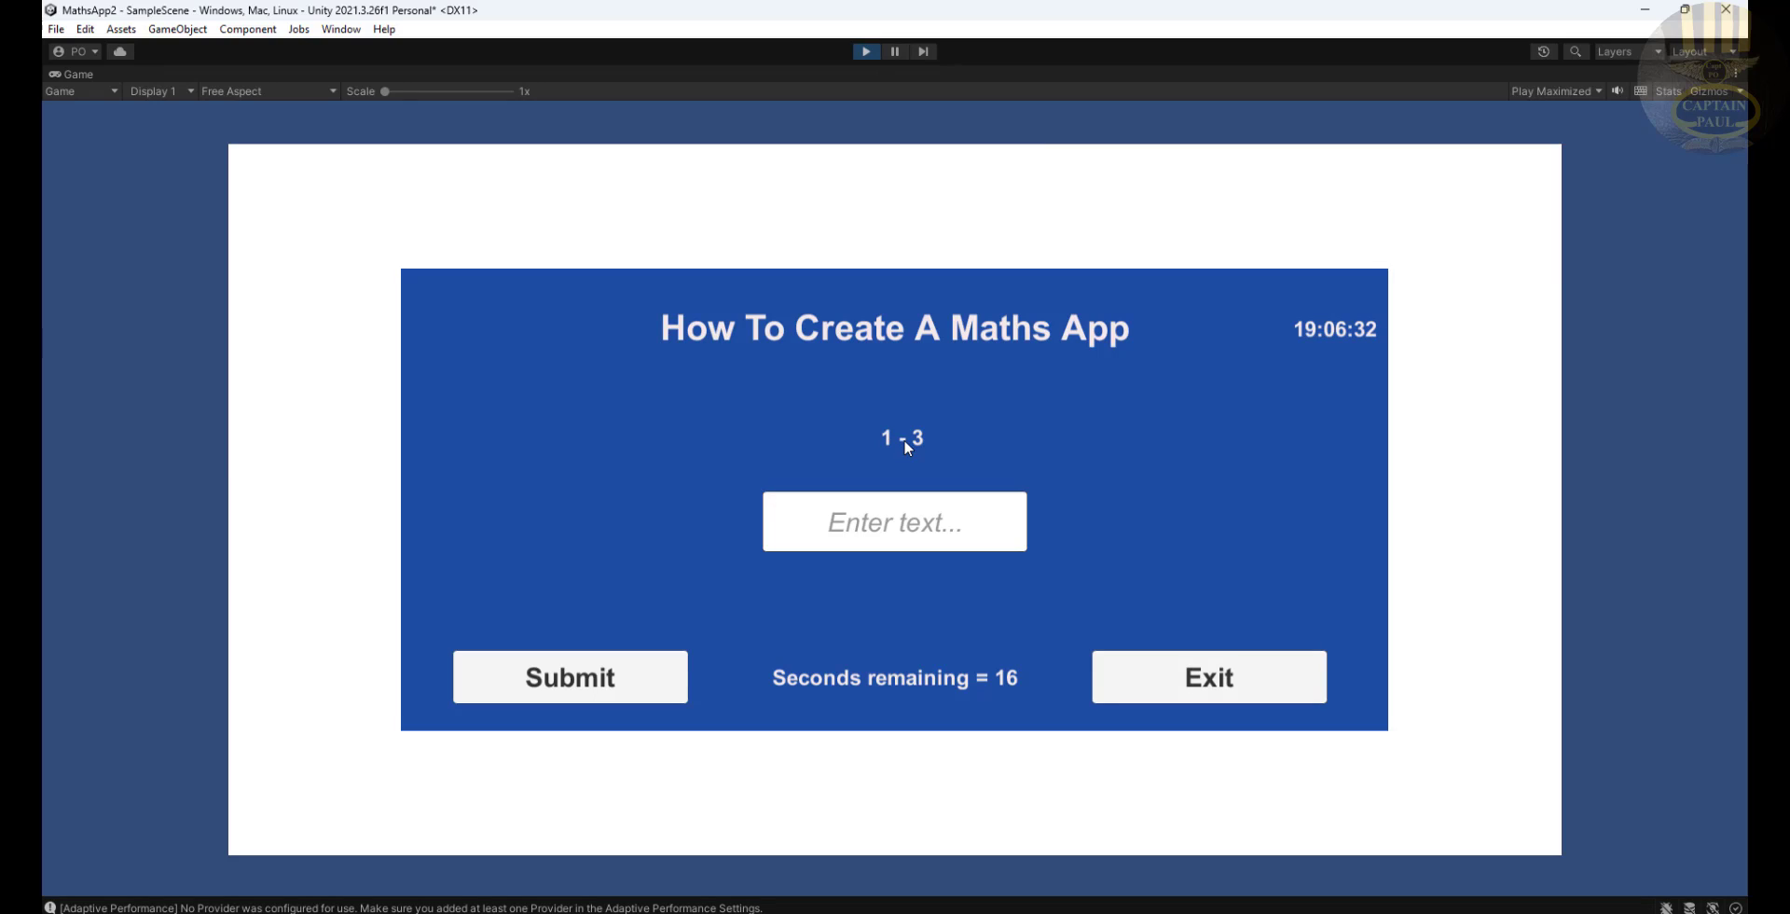
click(907, 525)
text(-2)
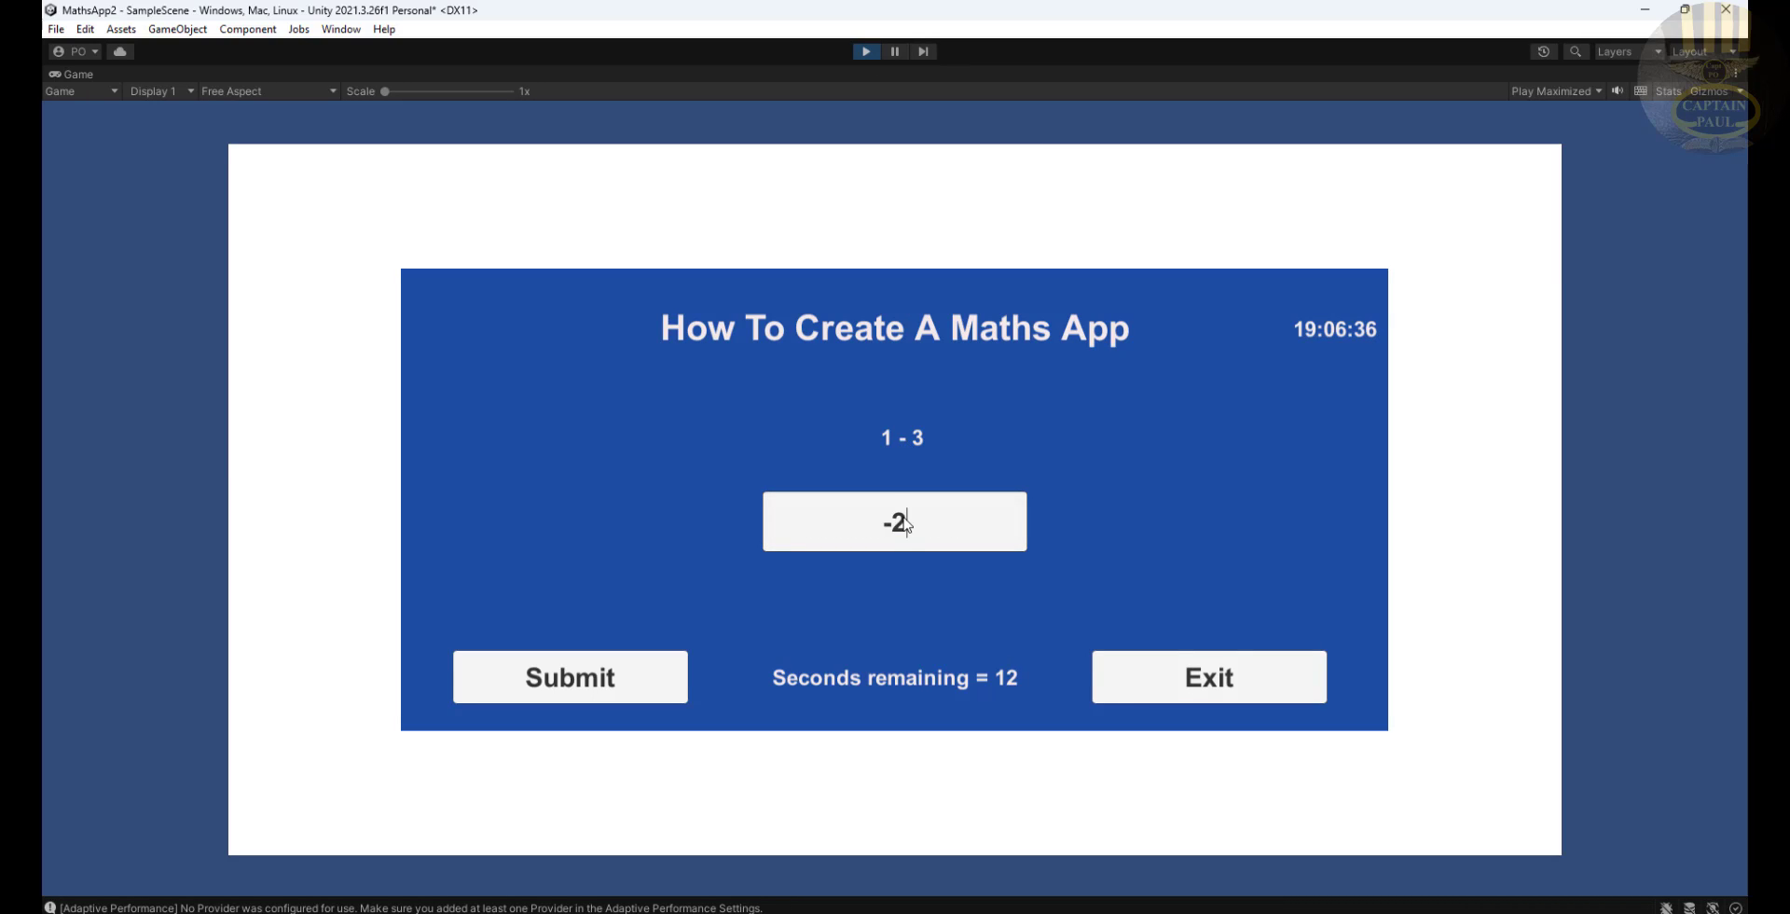
click(619, 683)
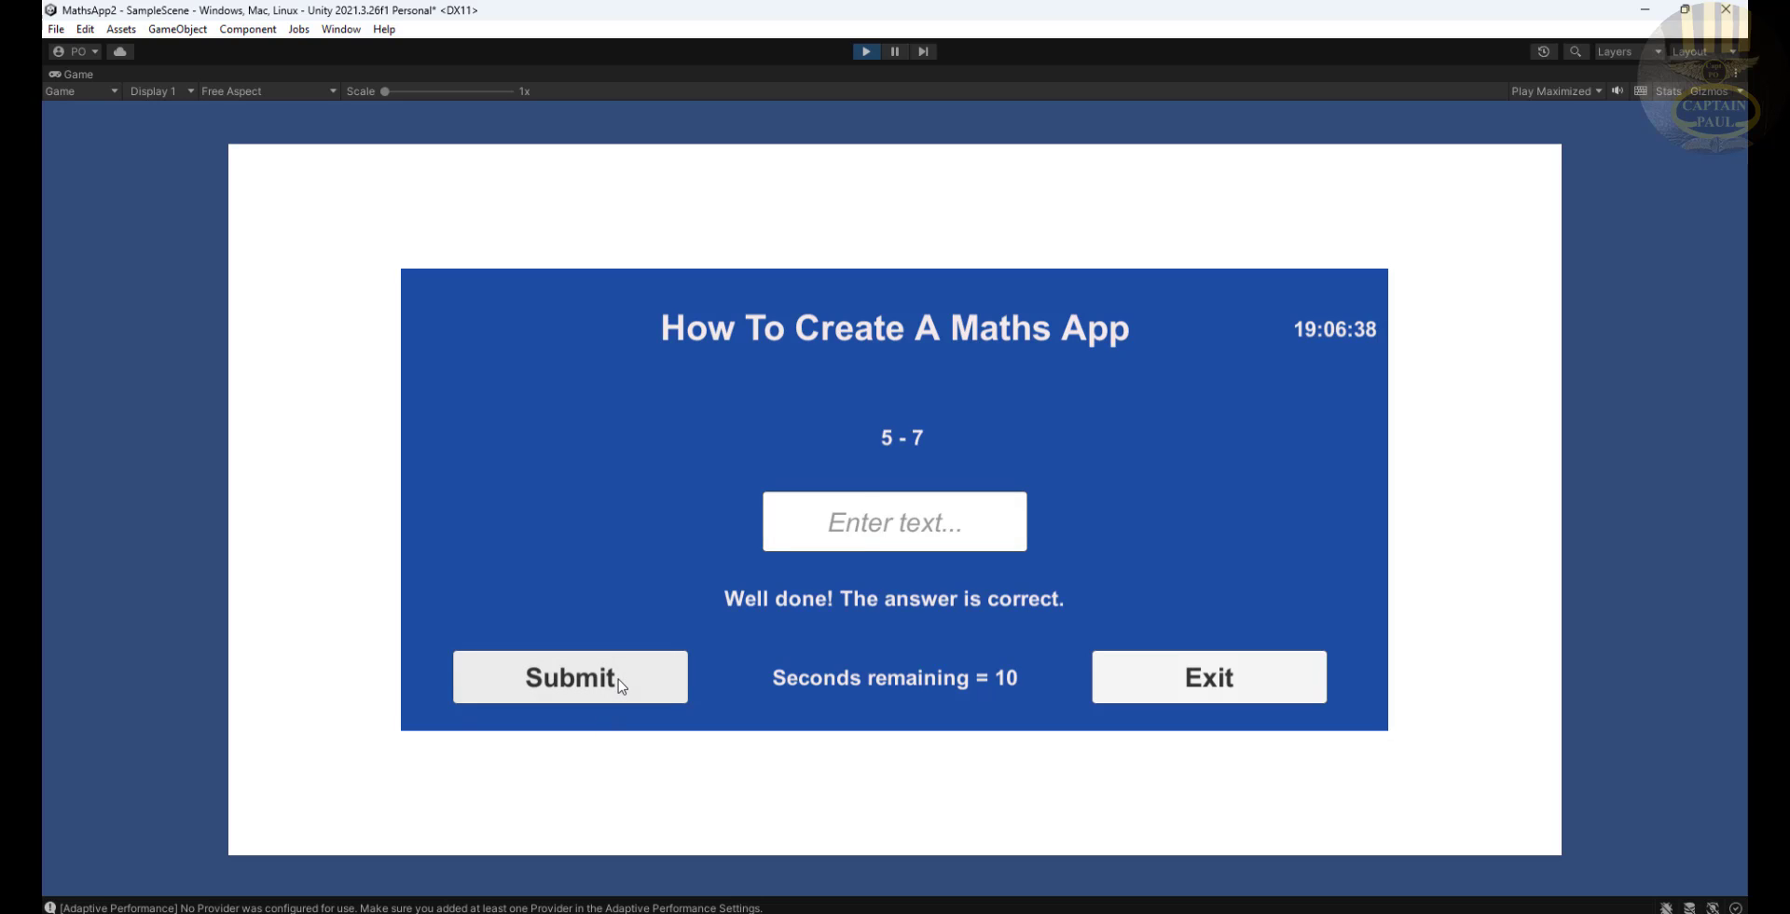
Submit -2 as the answer to 5 - 7 in the running app
click(920, 529)
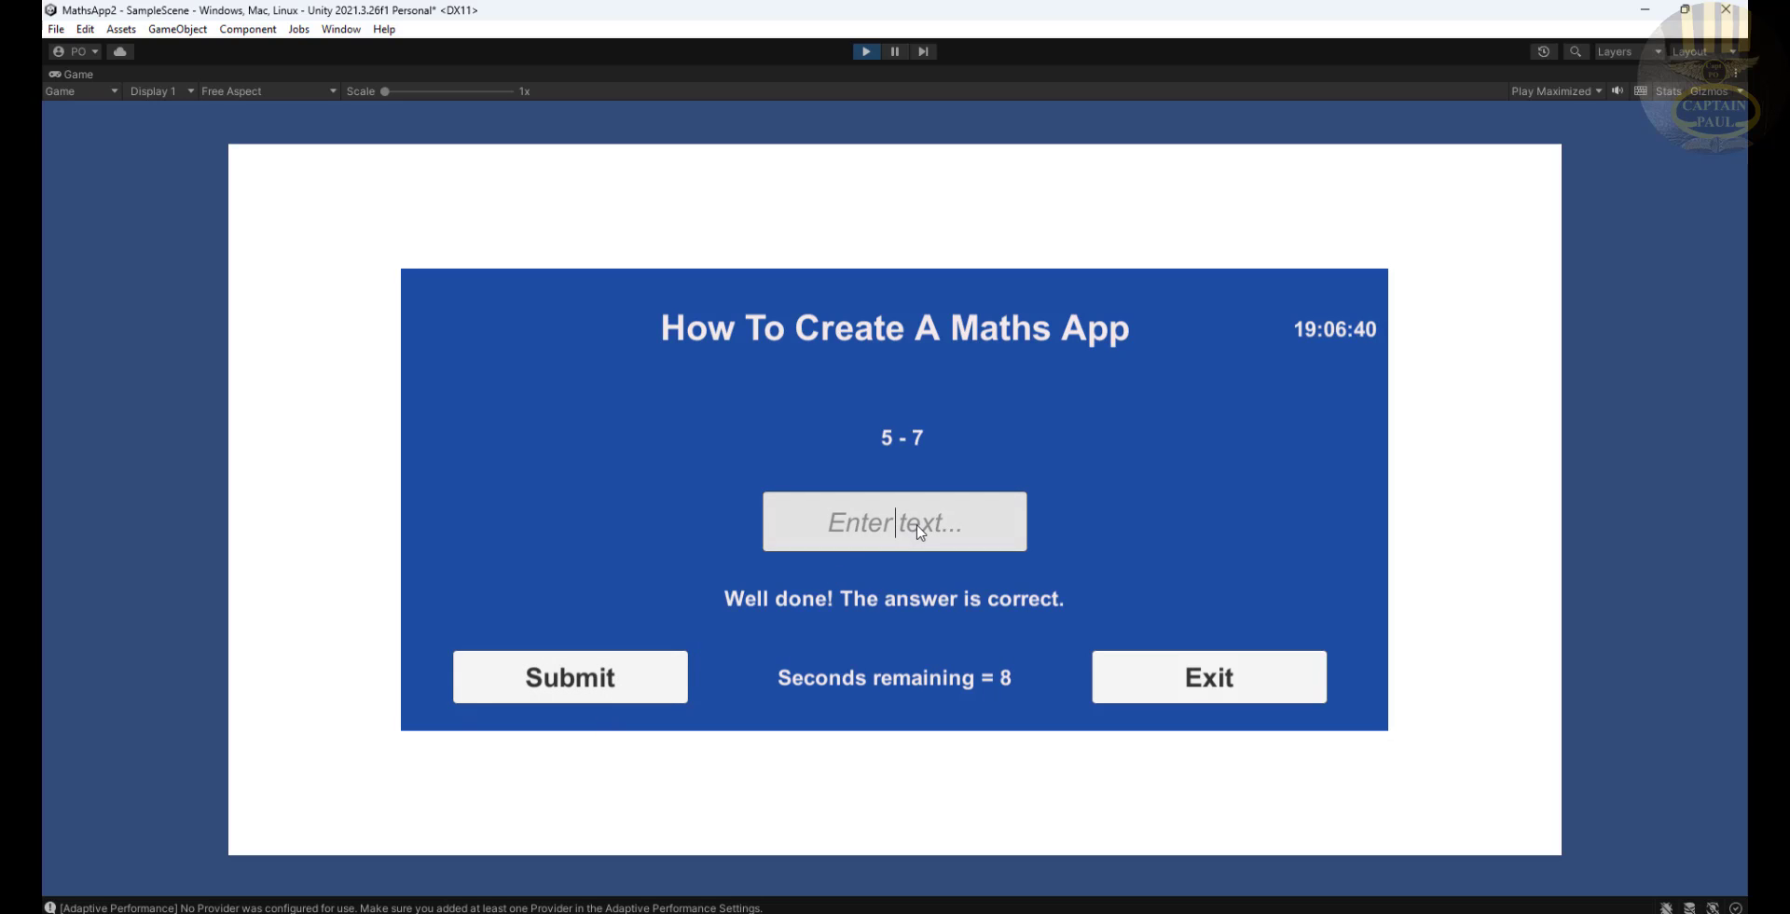
text(-5)
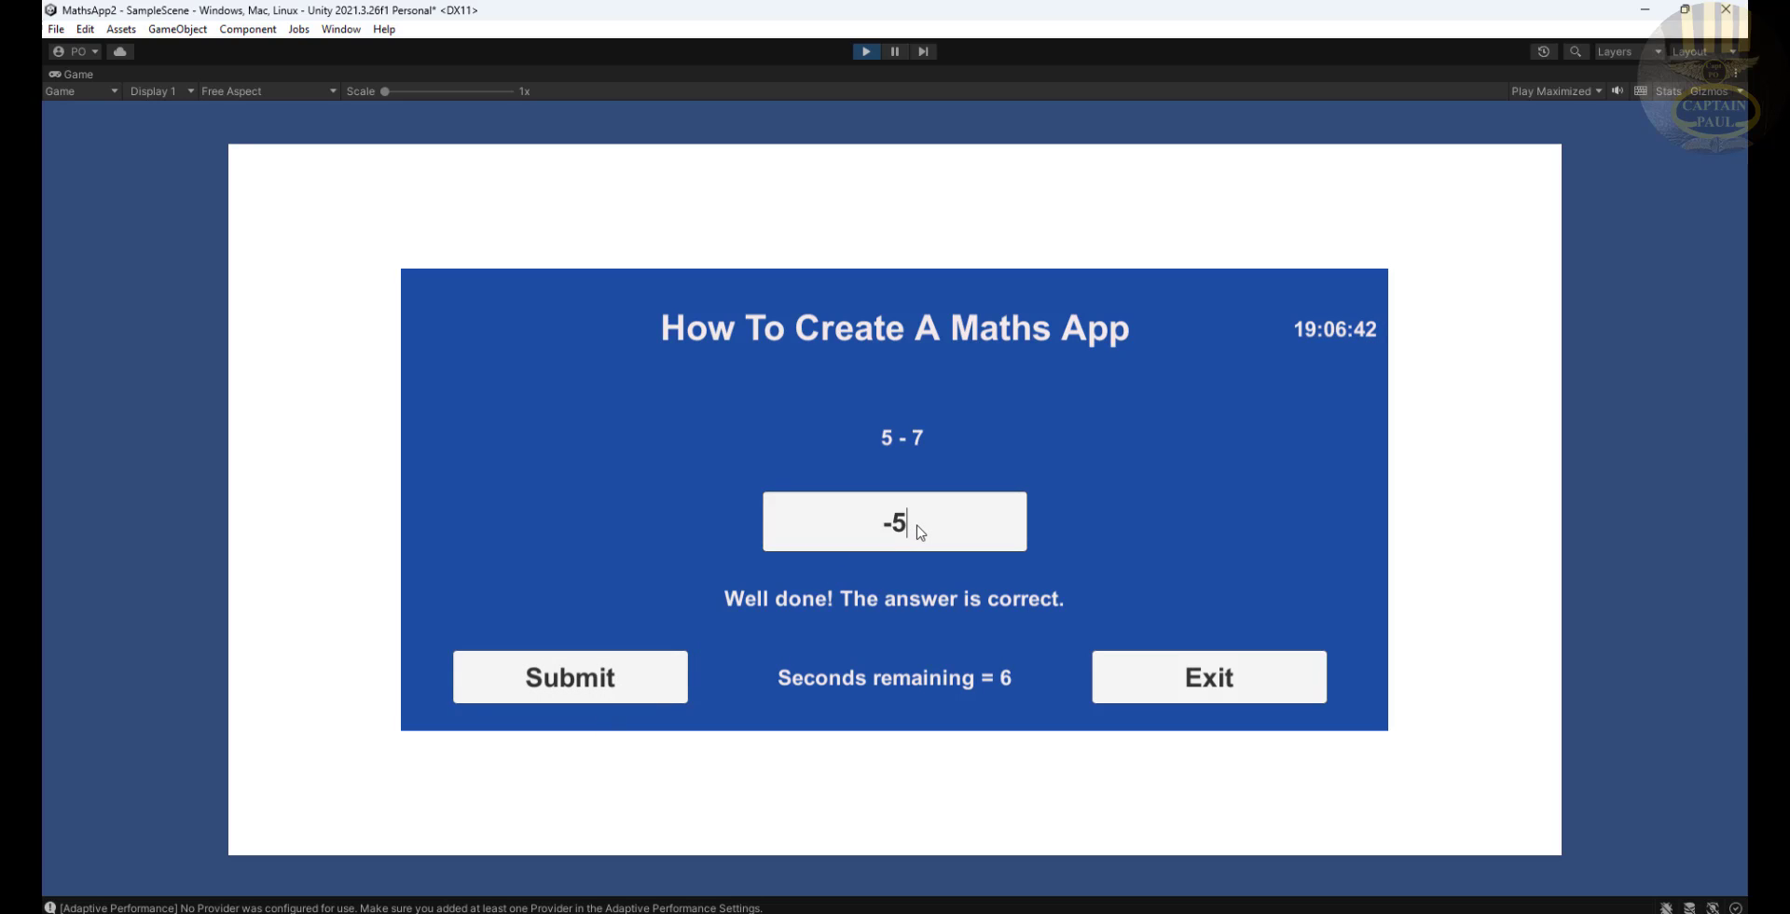
key(BackSpace)
text(2)
click(561, 690)
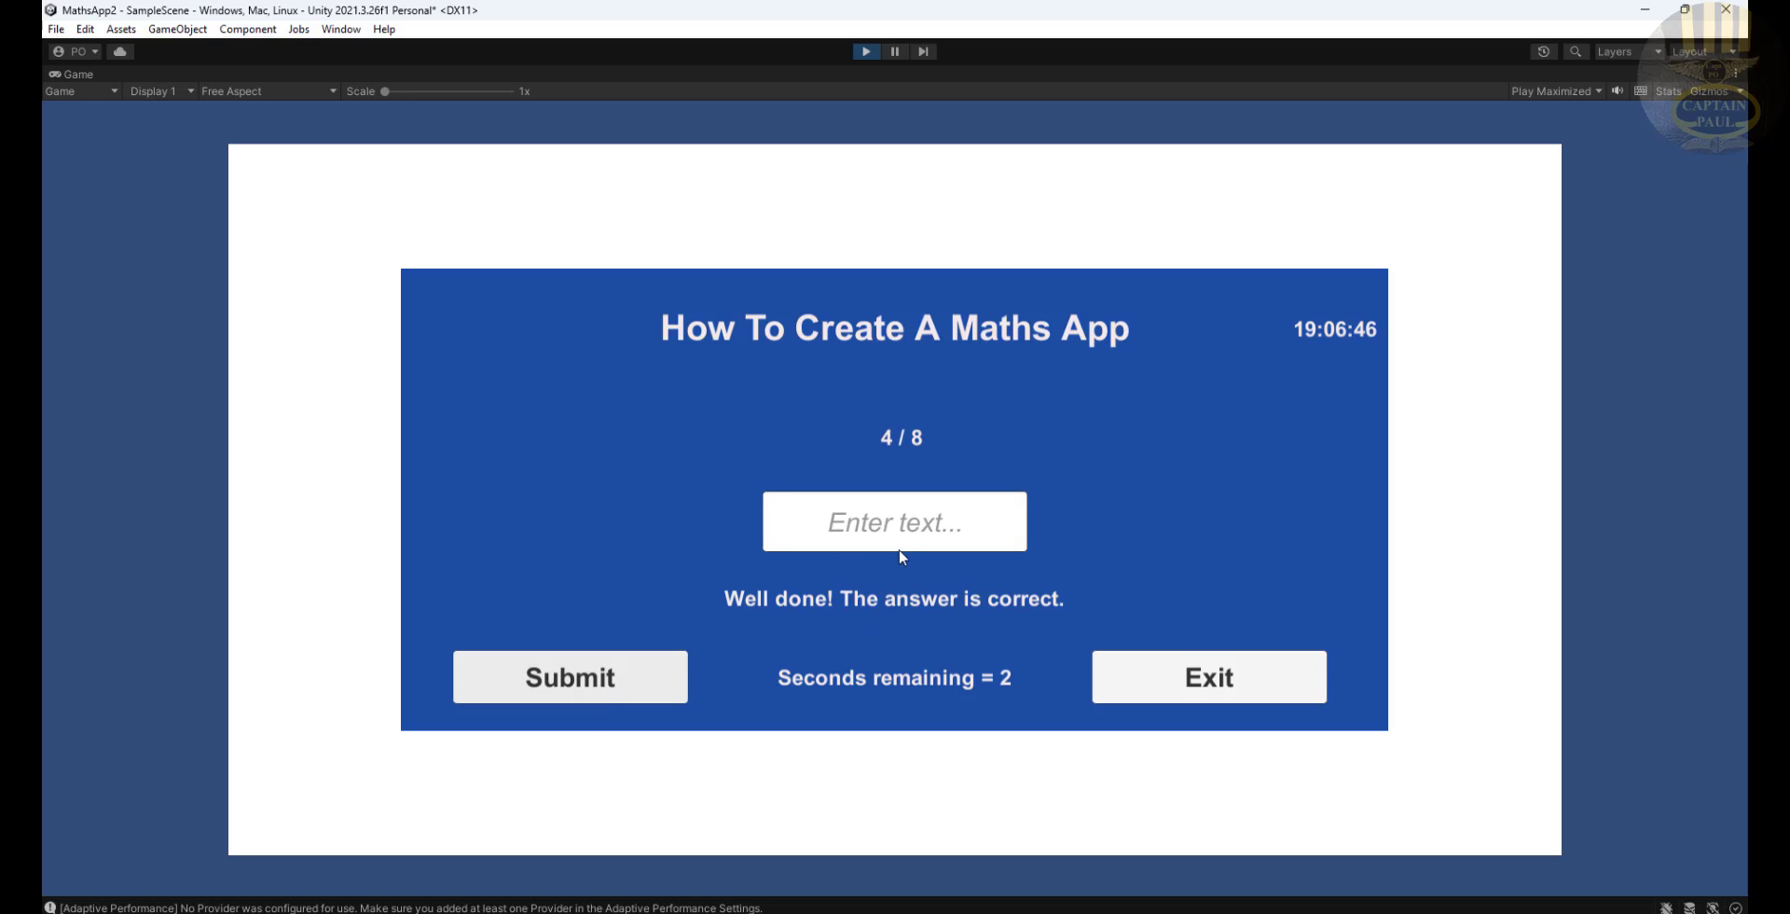
Submit 0 as the answer to 4 / 8, and test the app's Exit button
click(909, 528)
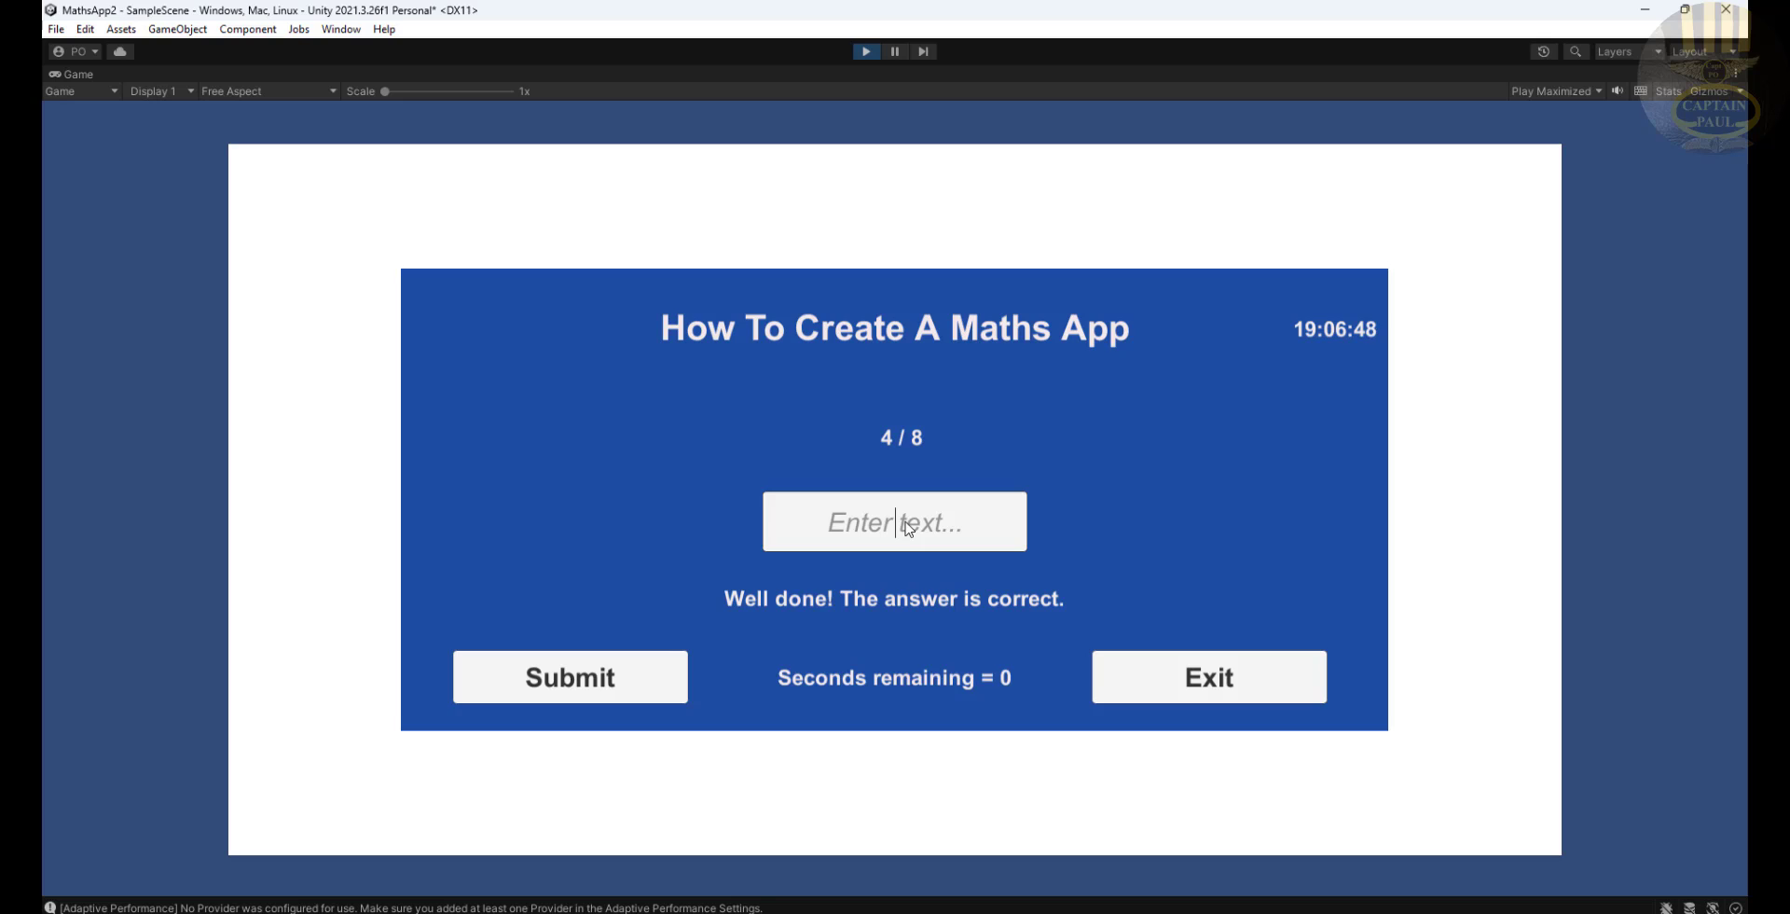
text(0)
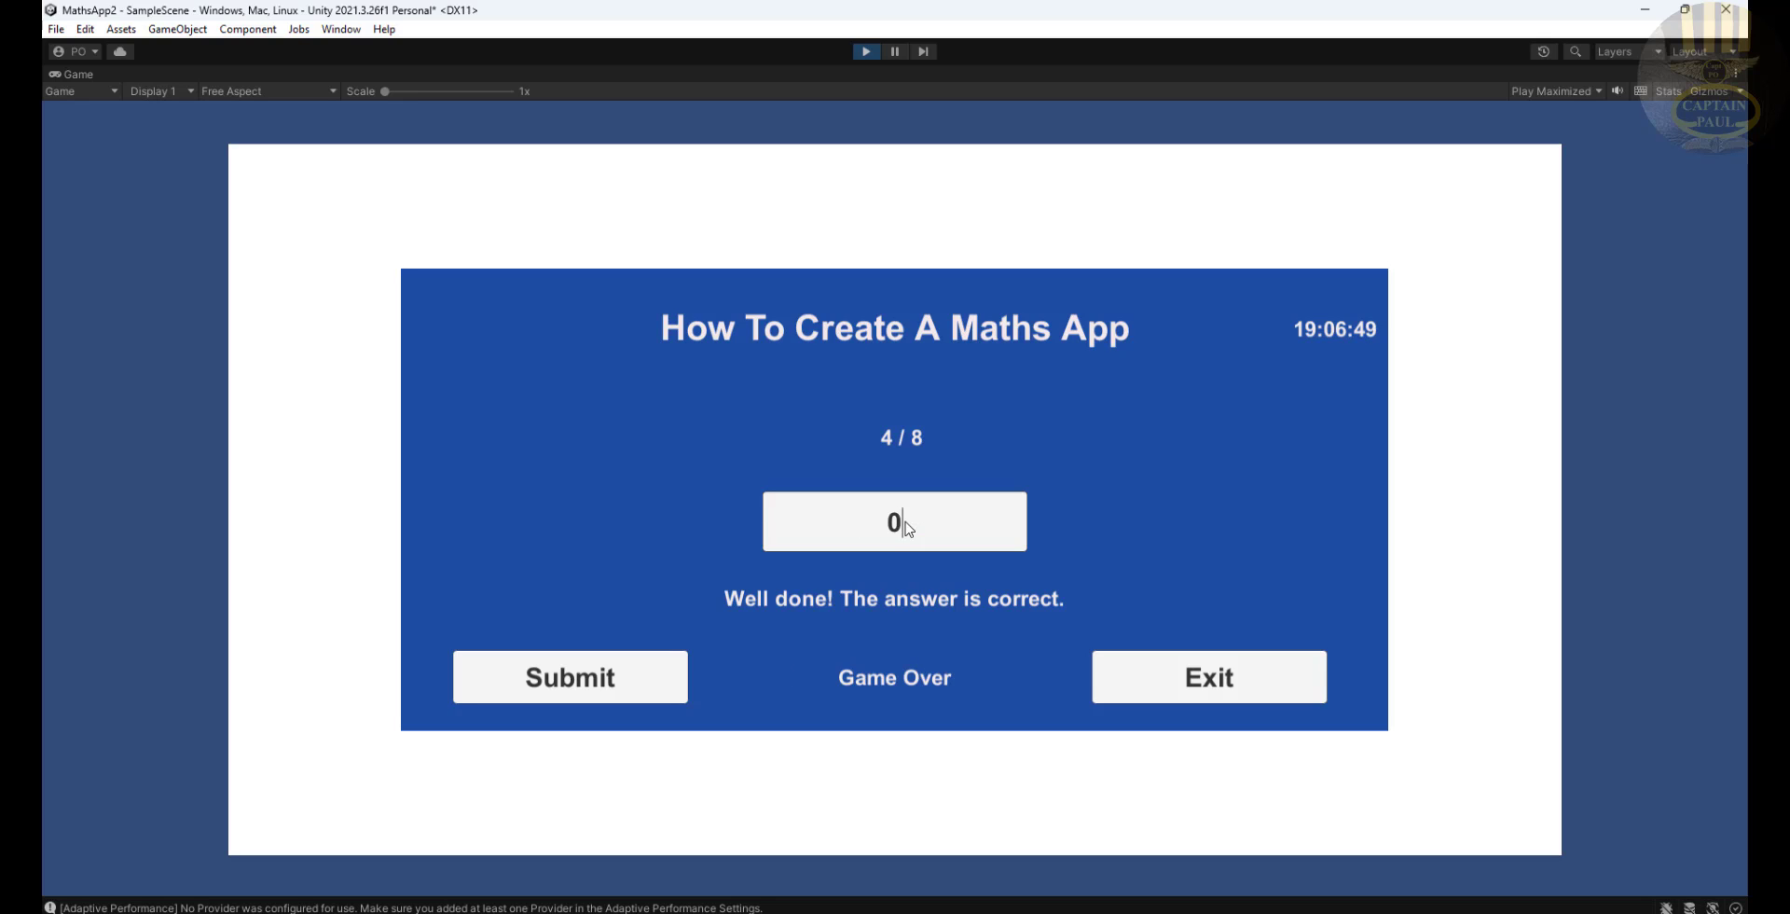
click(628, 688)
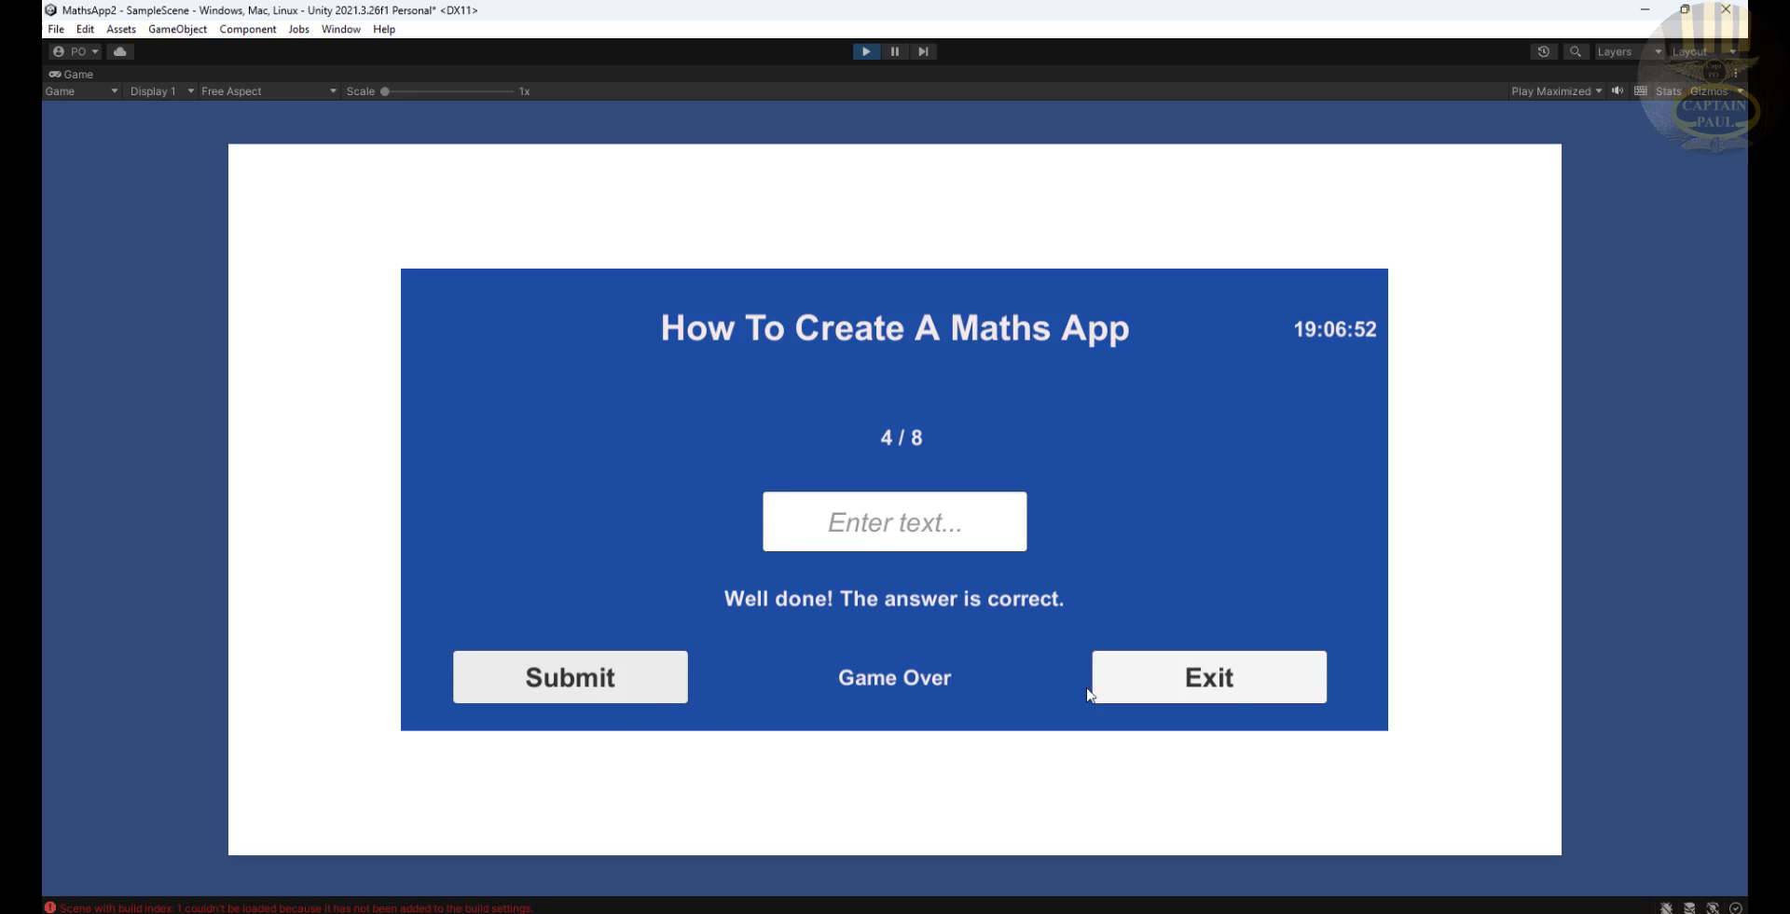
click(1234, 679)
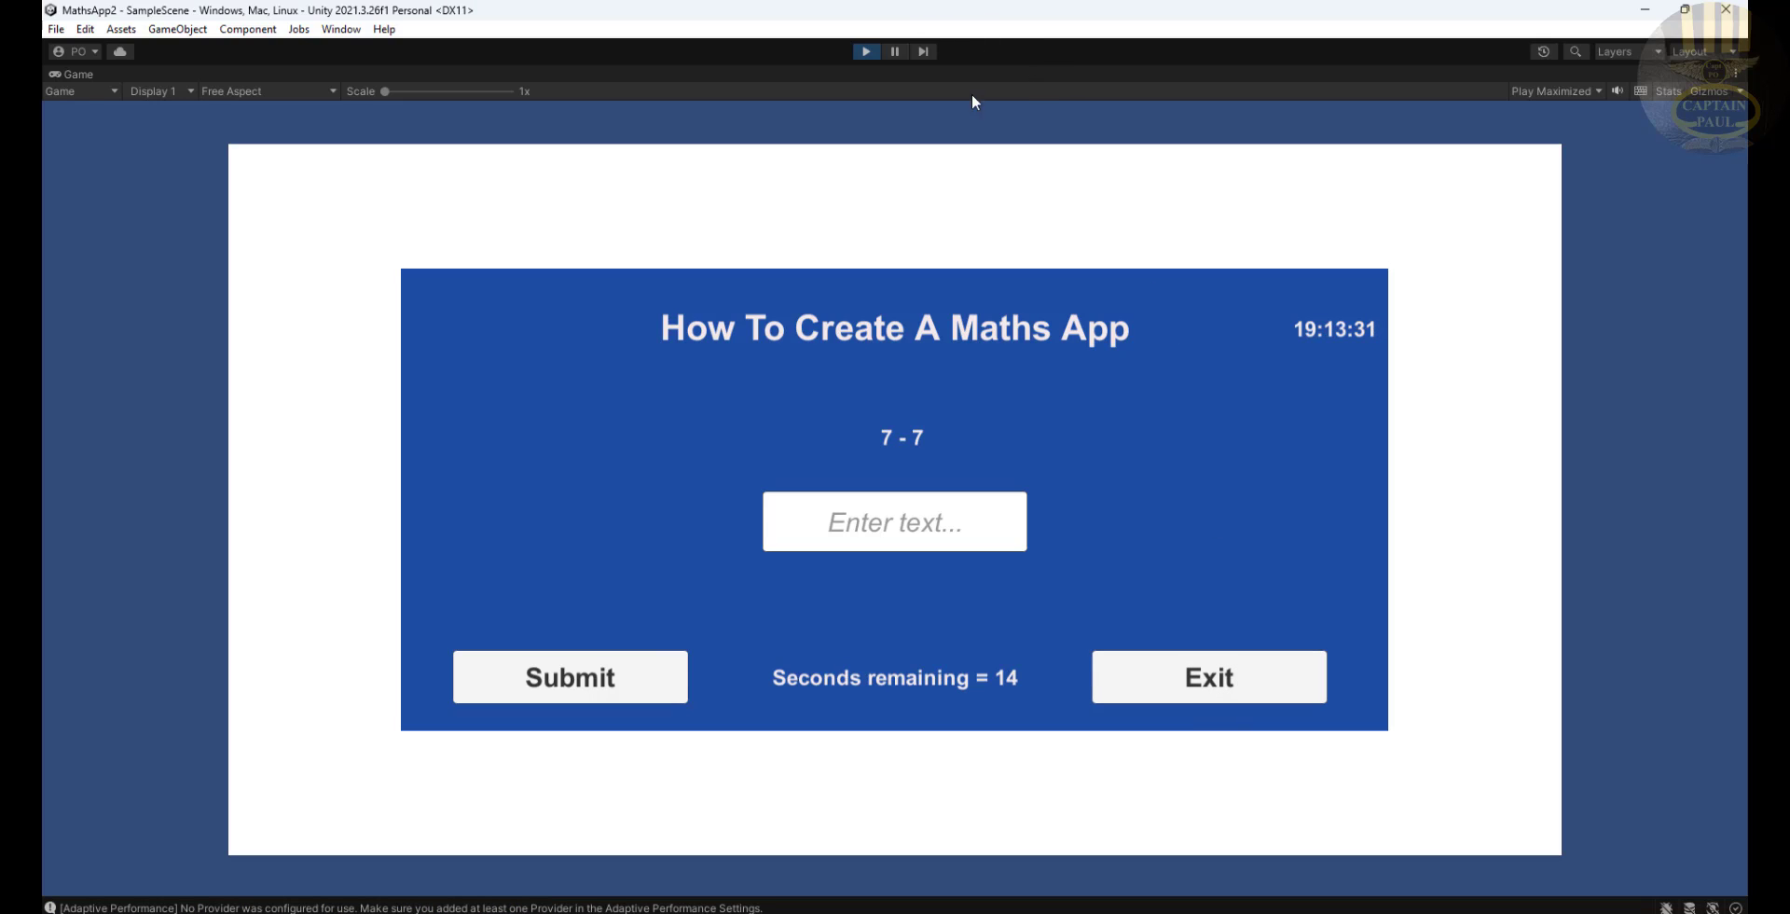
Test the answer field and Exit button in the running app, and stop play mode
click(960, 518)
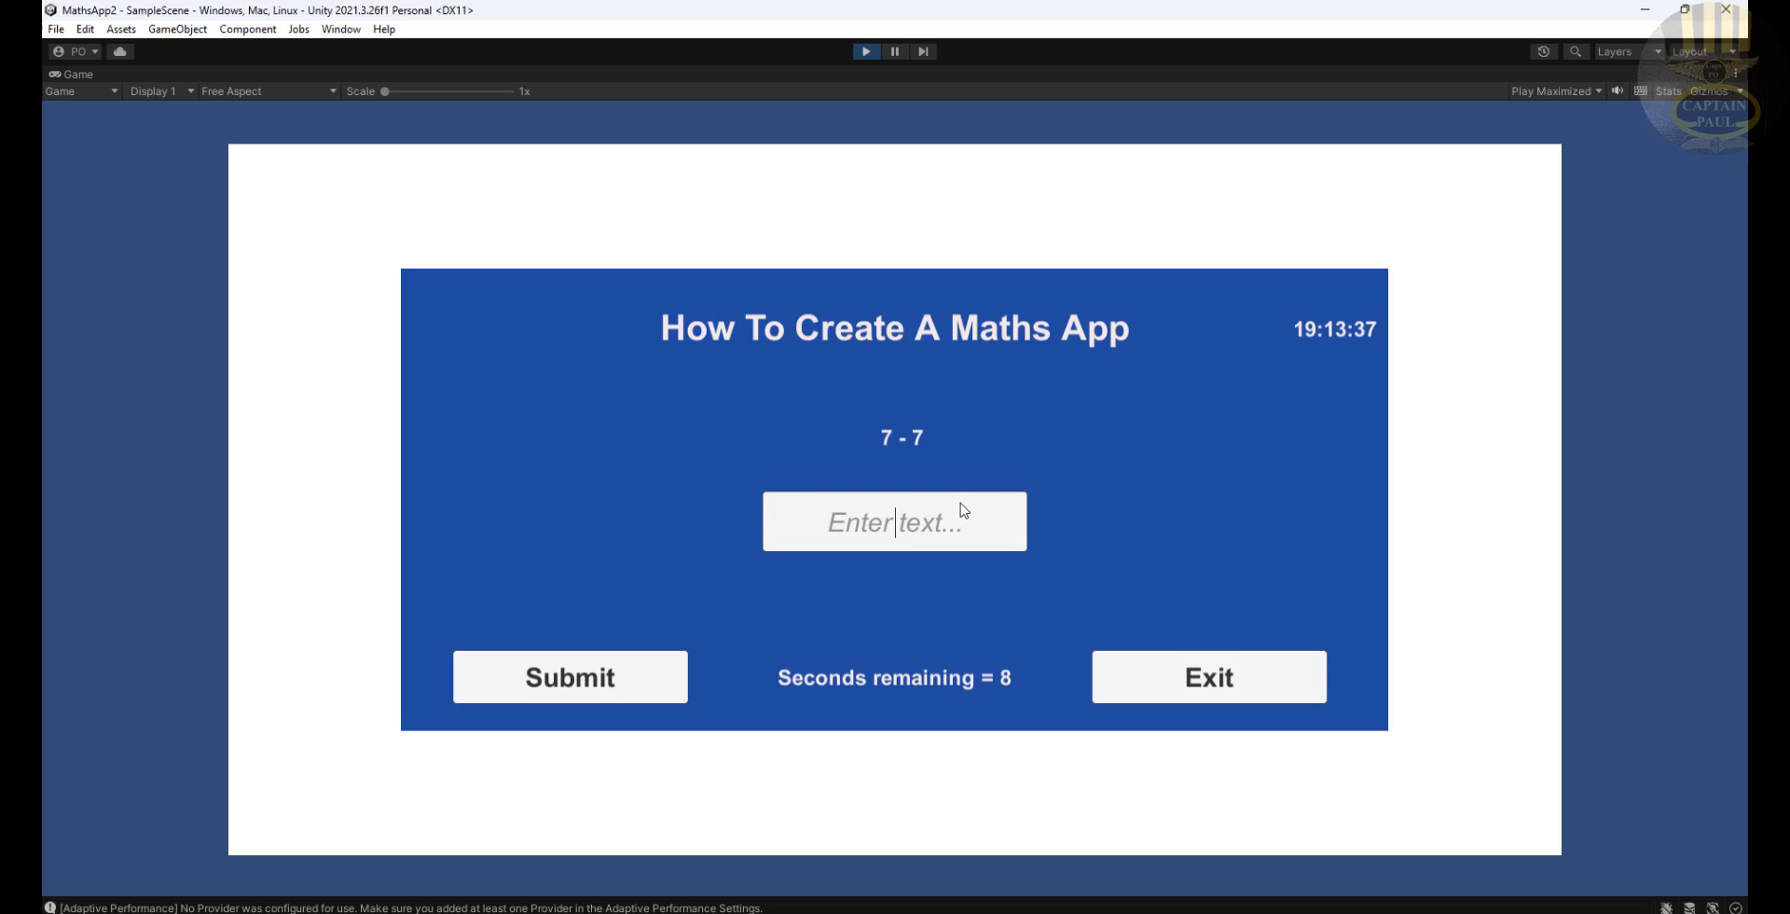
click(1221, 697)
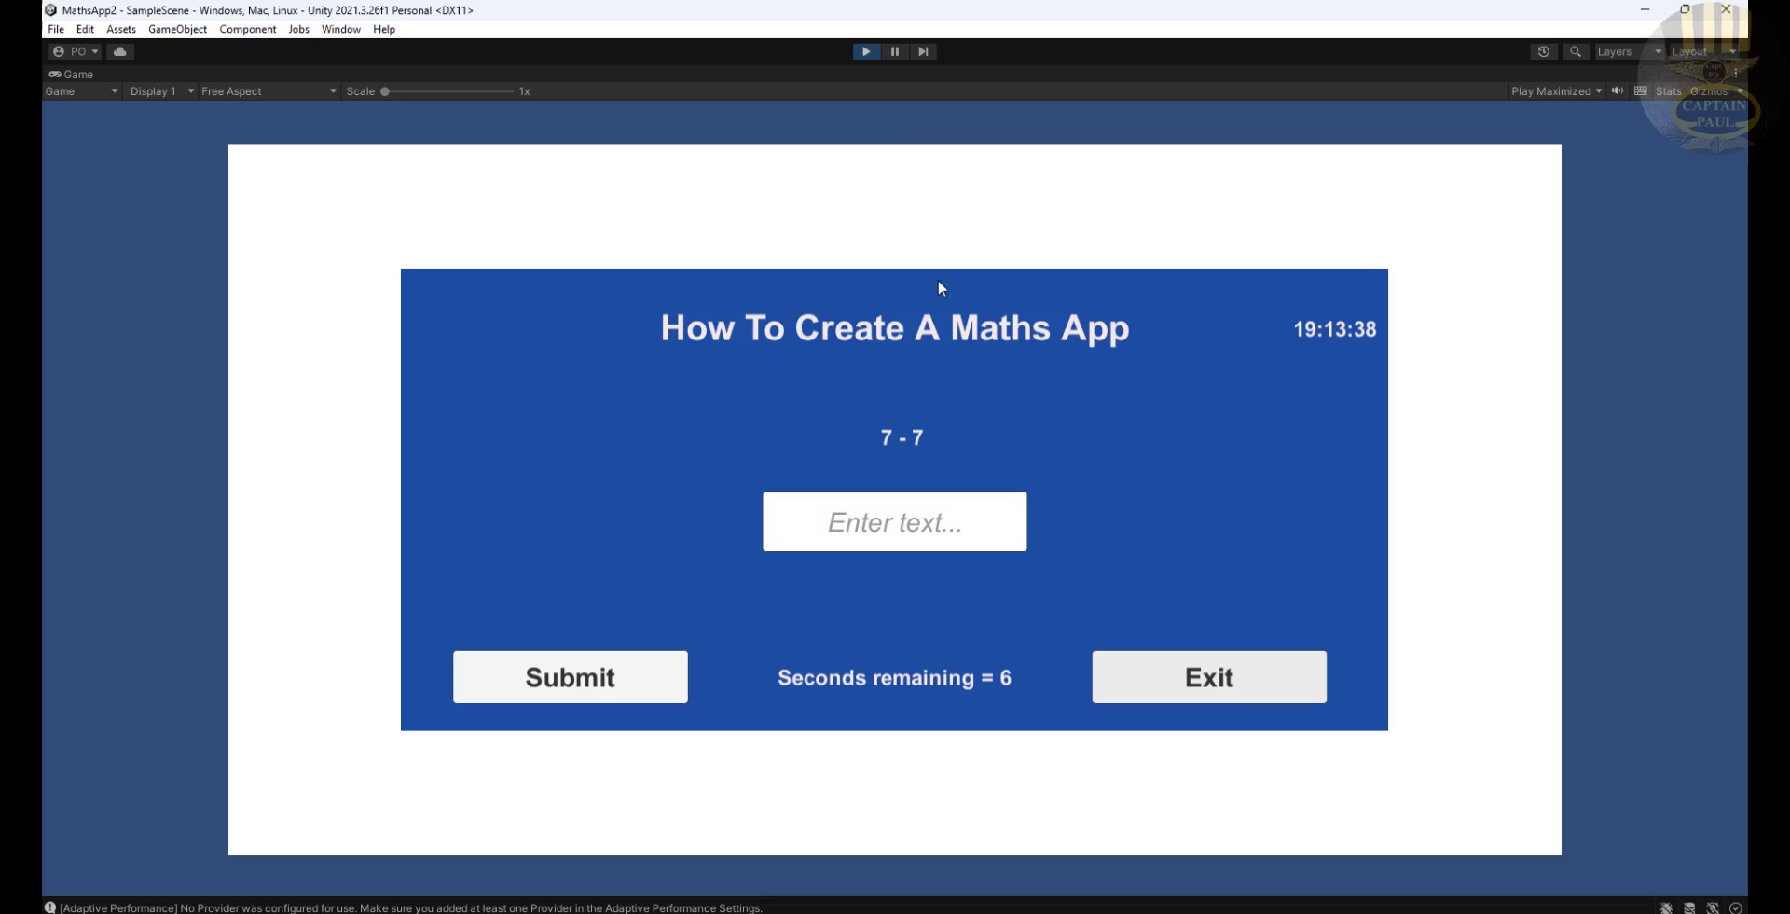
click(869, 51)
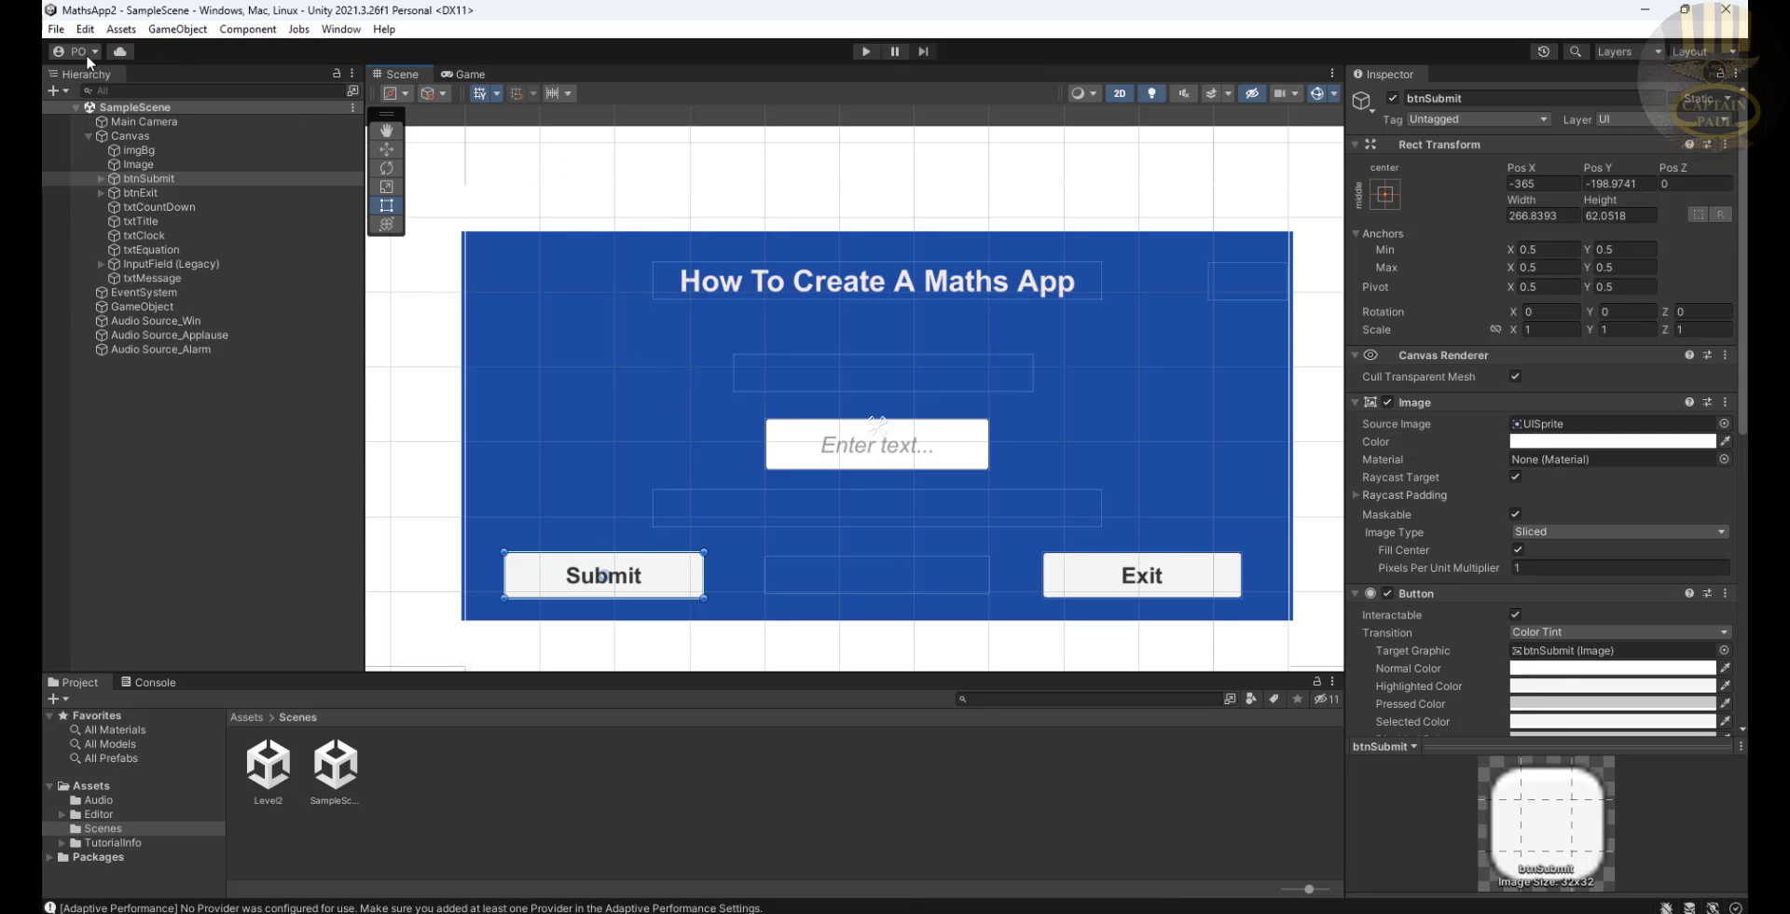
Add the Level2 scene to the Scenes In Build list in the build settings, and close the settings window
click(56, 29)
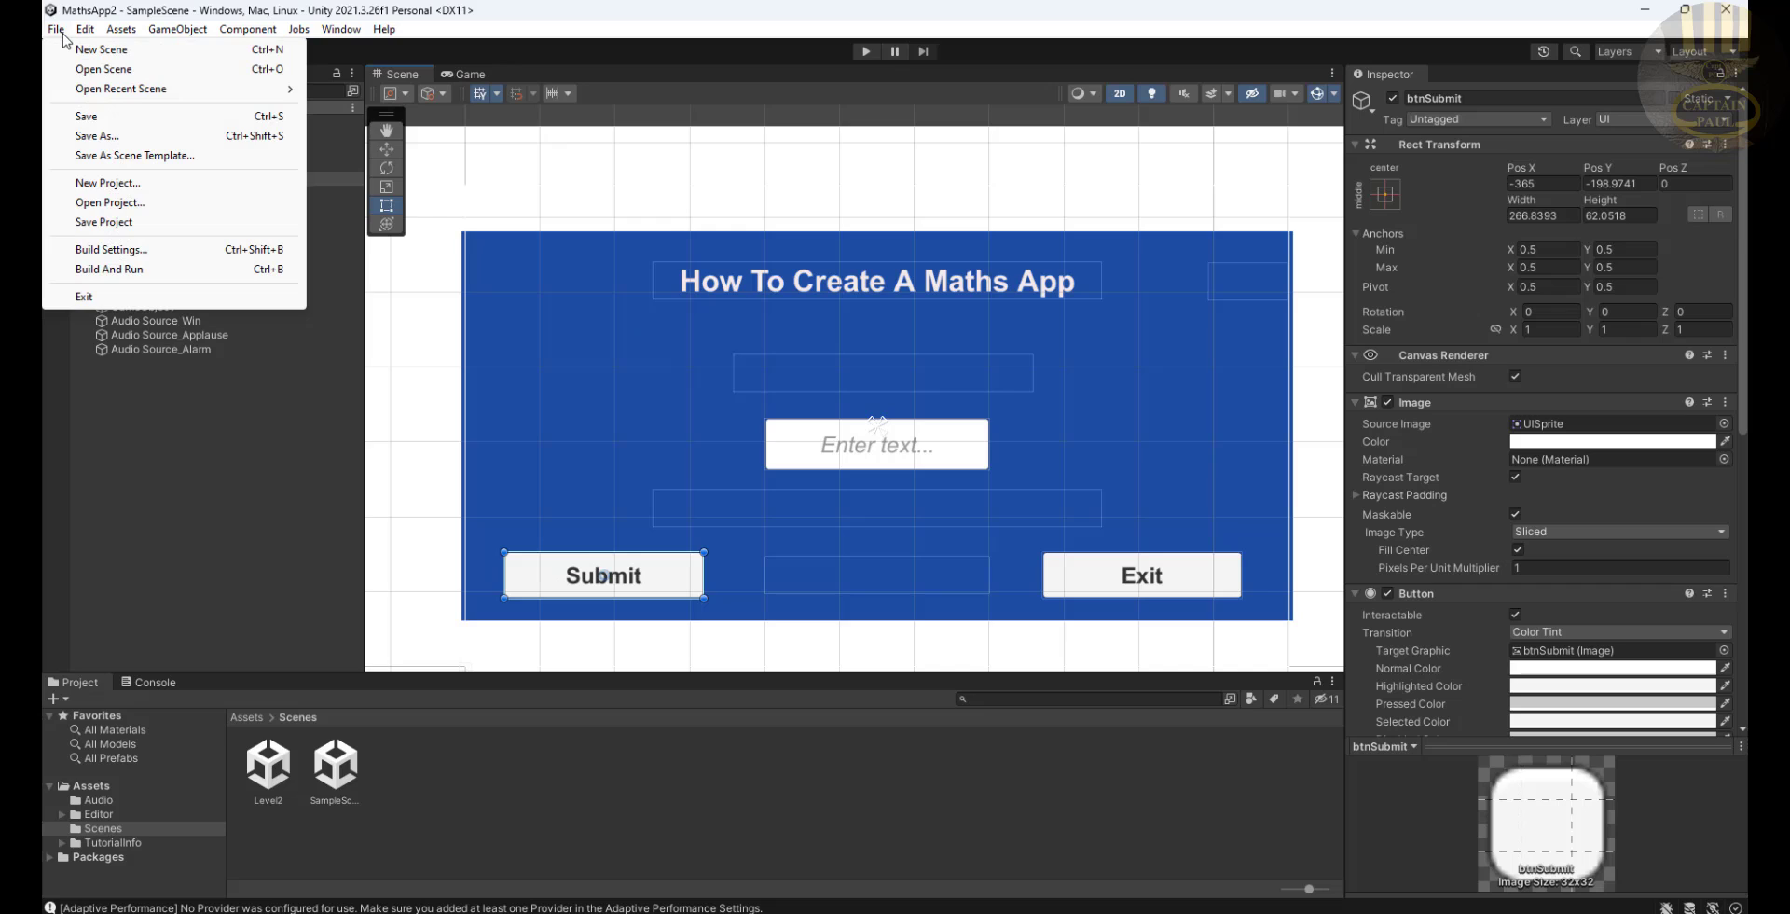
click(83, 252)
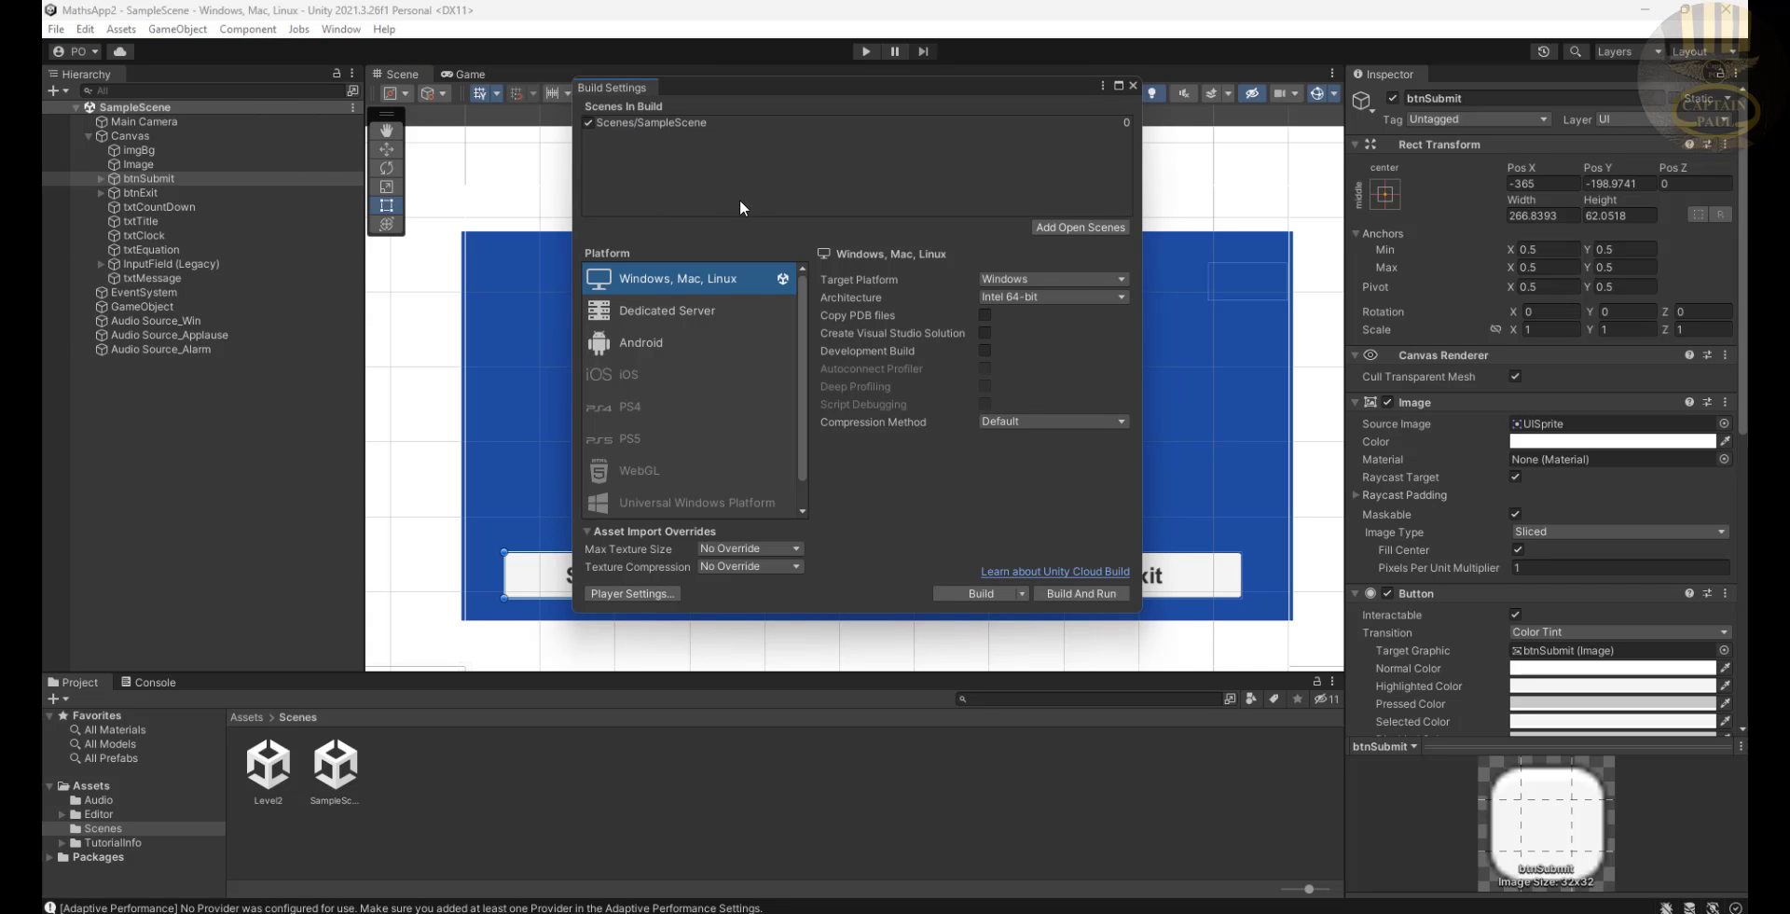
drag(281, 774, 780, 177)
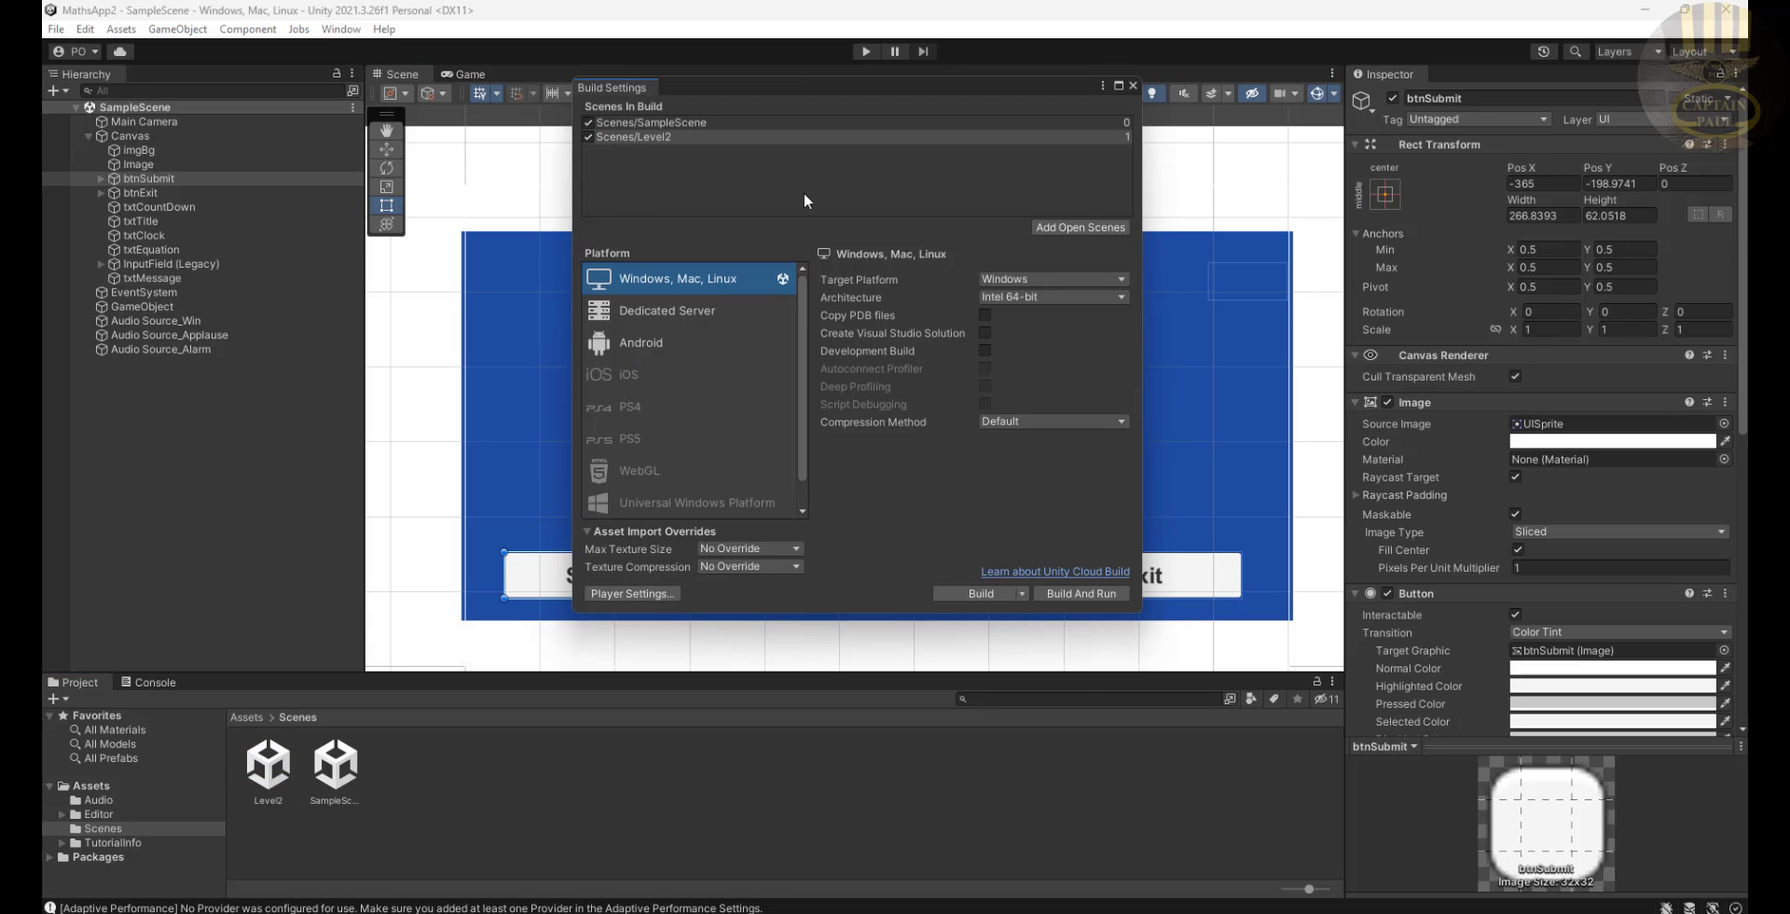
click(1134, 86)
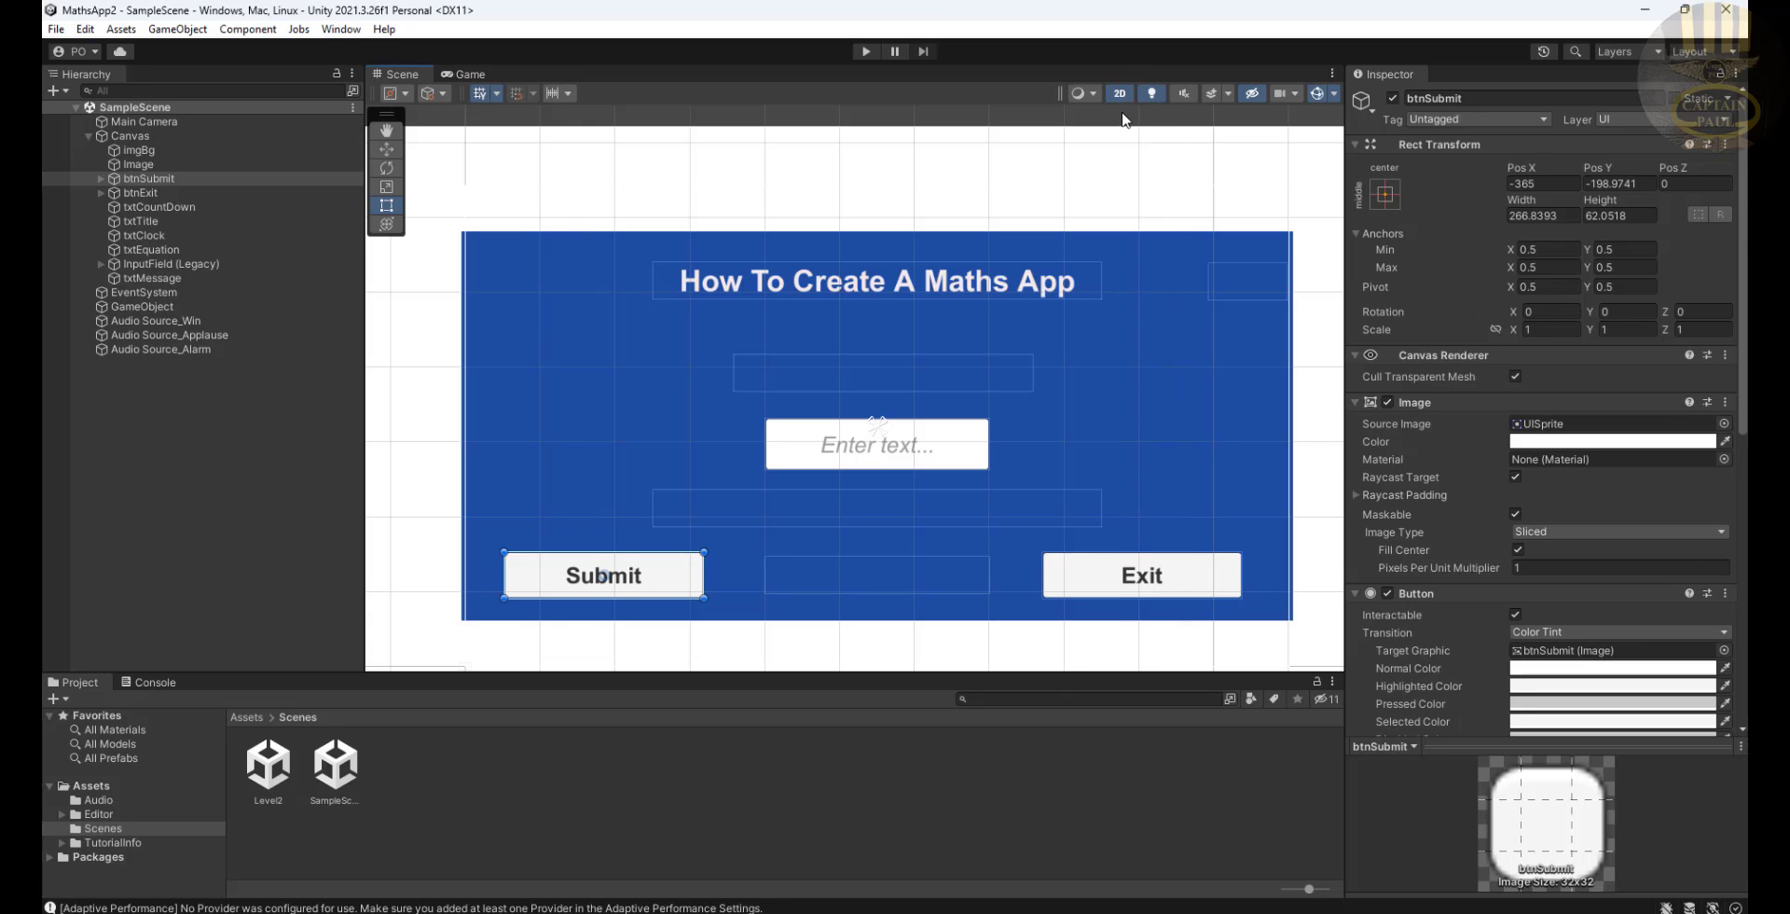
Run the app in play mode again and submit 0 as the answer to 1 / 2
click(865, 53)
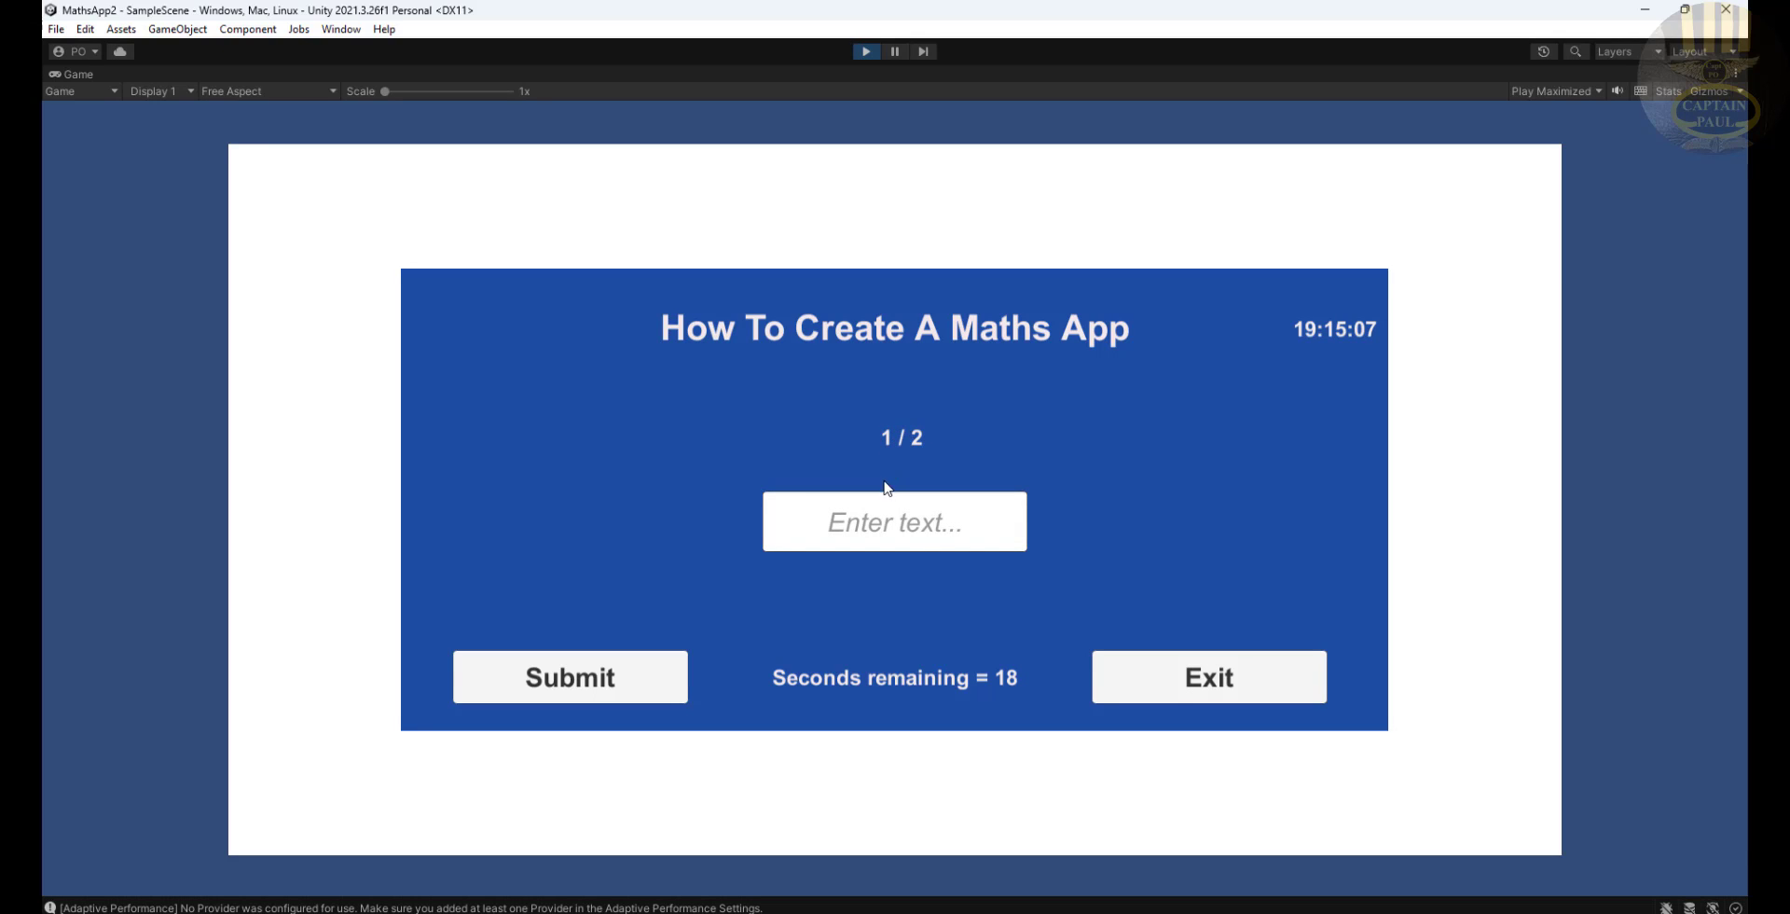
click(906, 526)
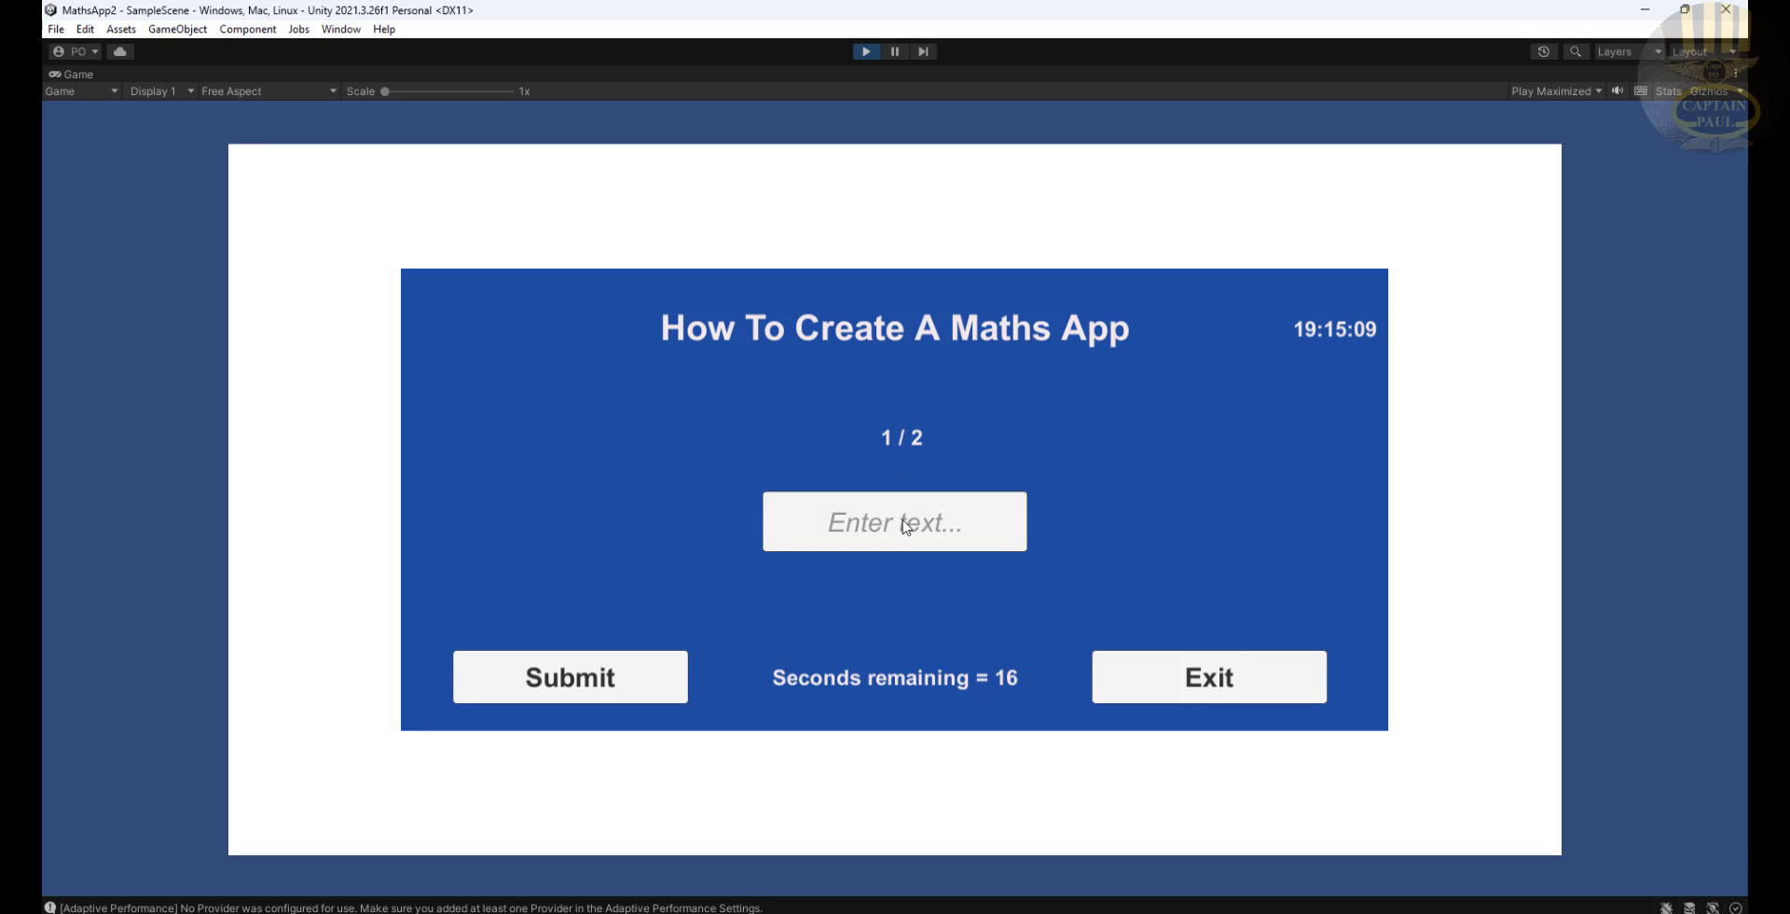
text(0)
click(639, 687)
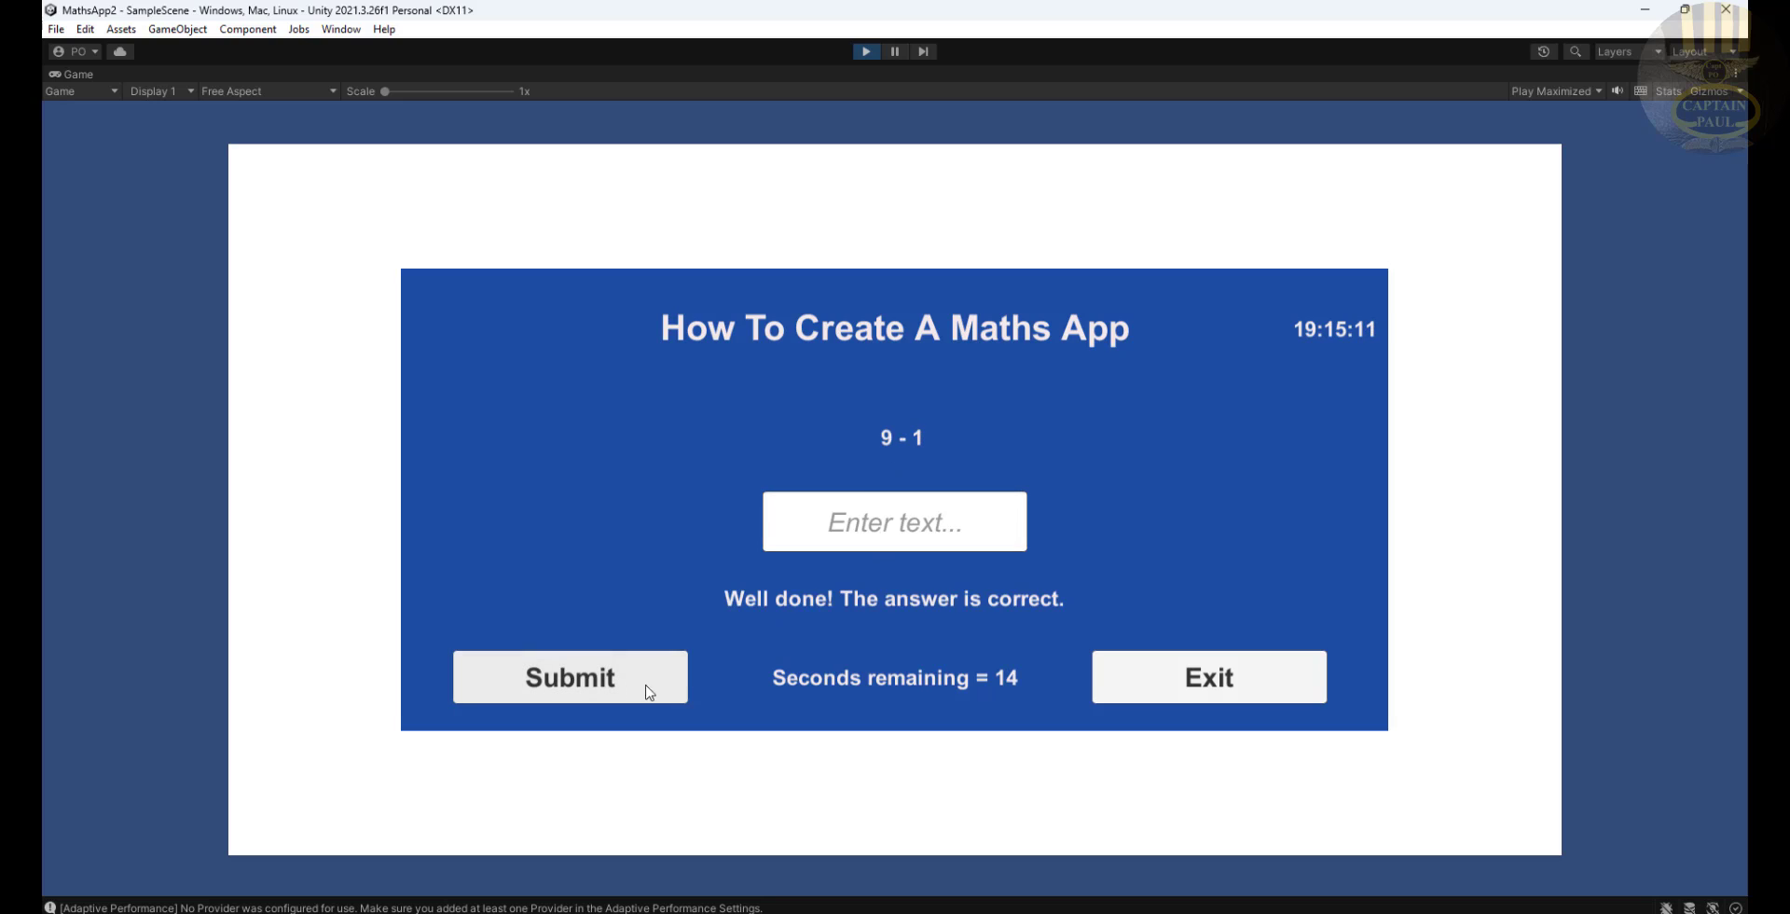
Submit 8 as the answer to 9 - 1 and 15 as the answer to 3 * 5, and stop play mode
click(908, 527)
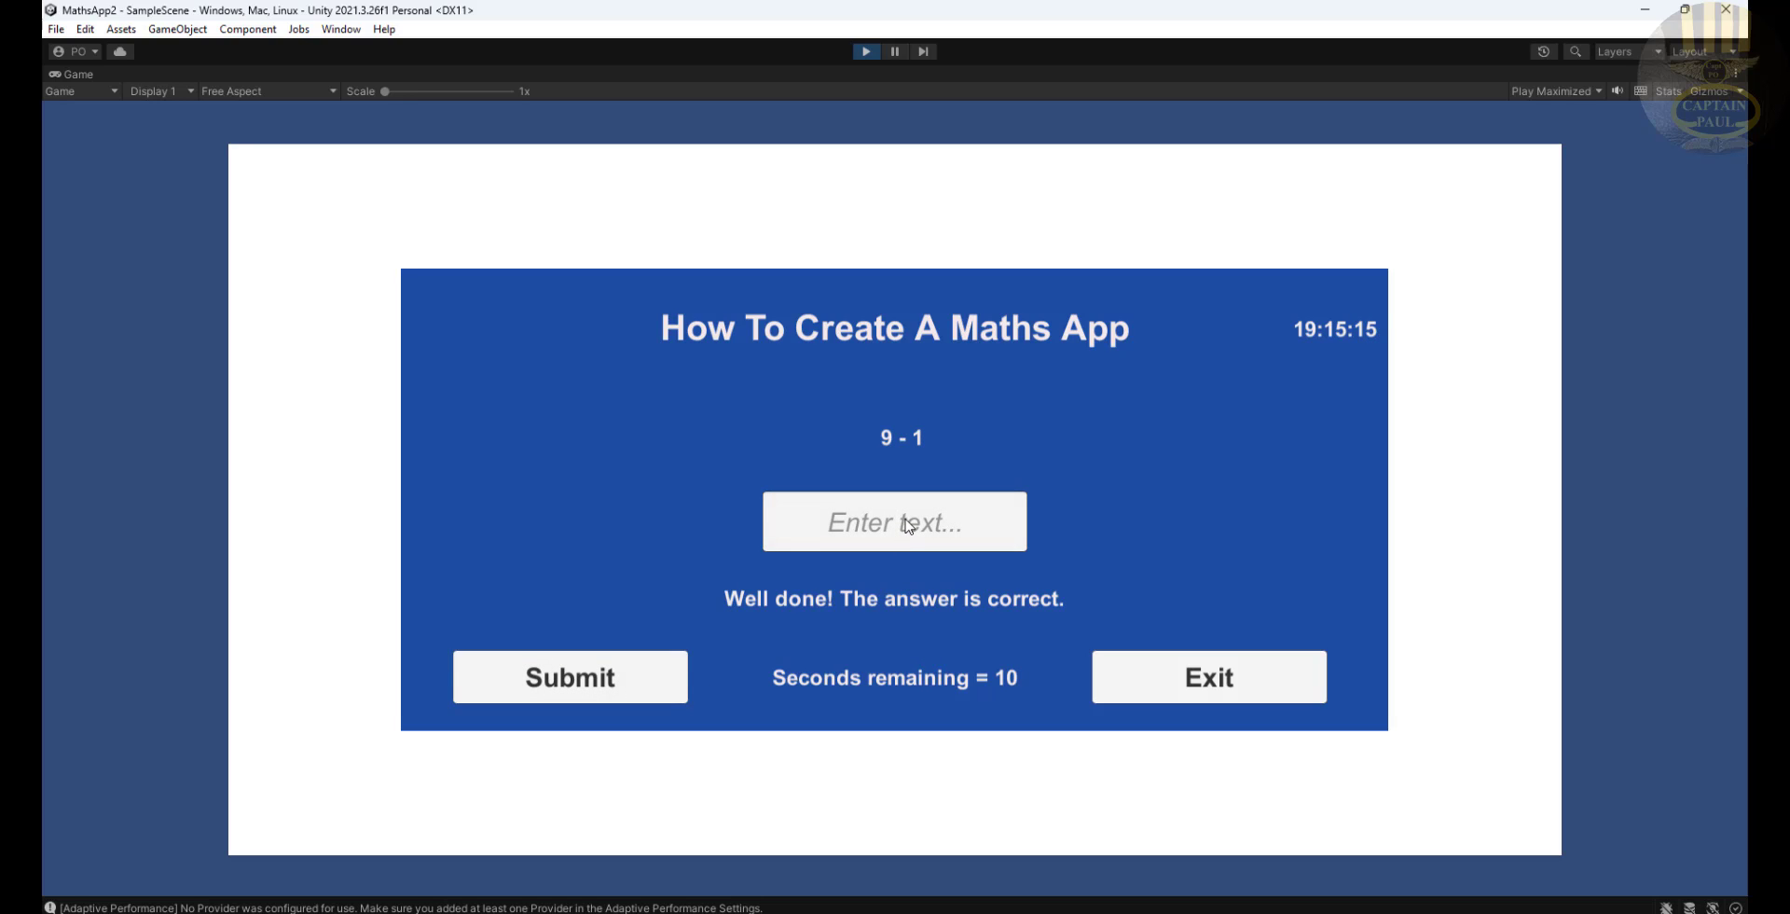
text(8)
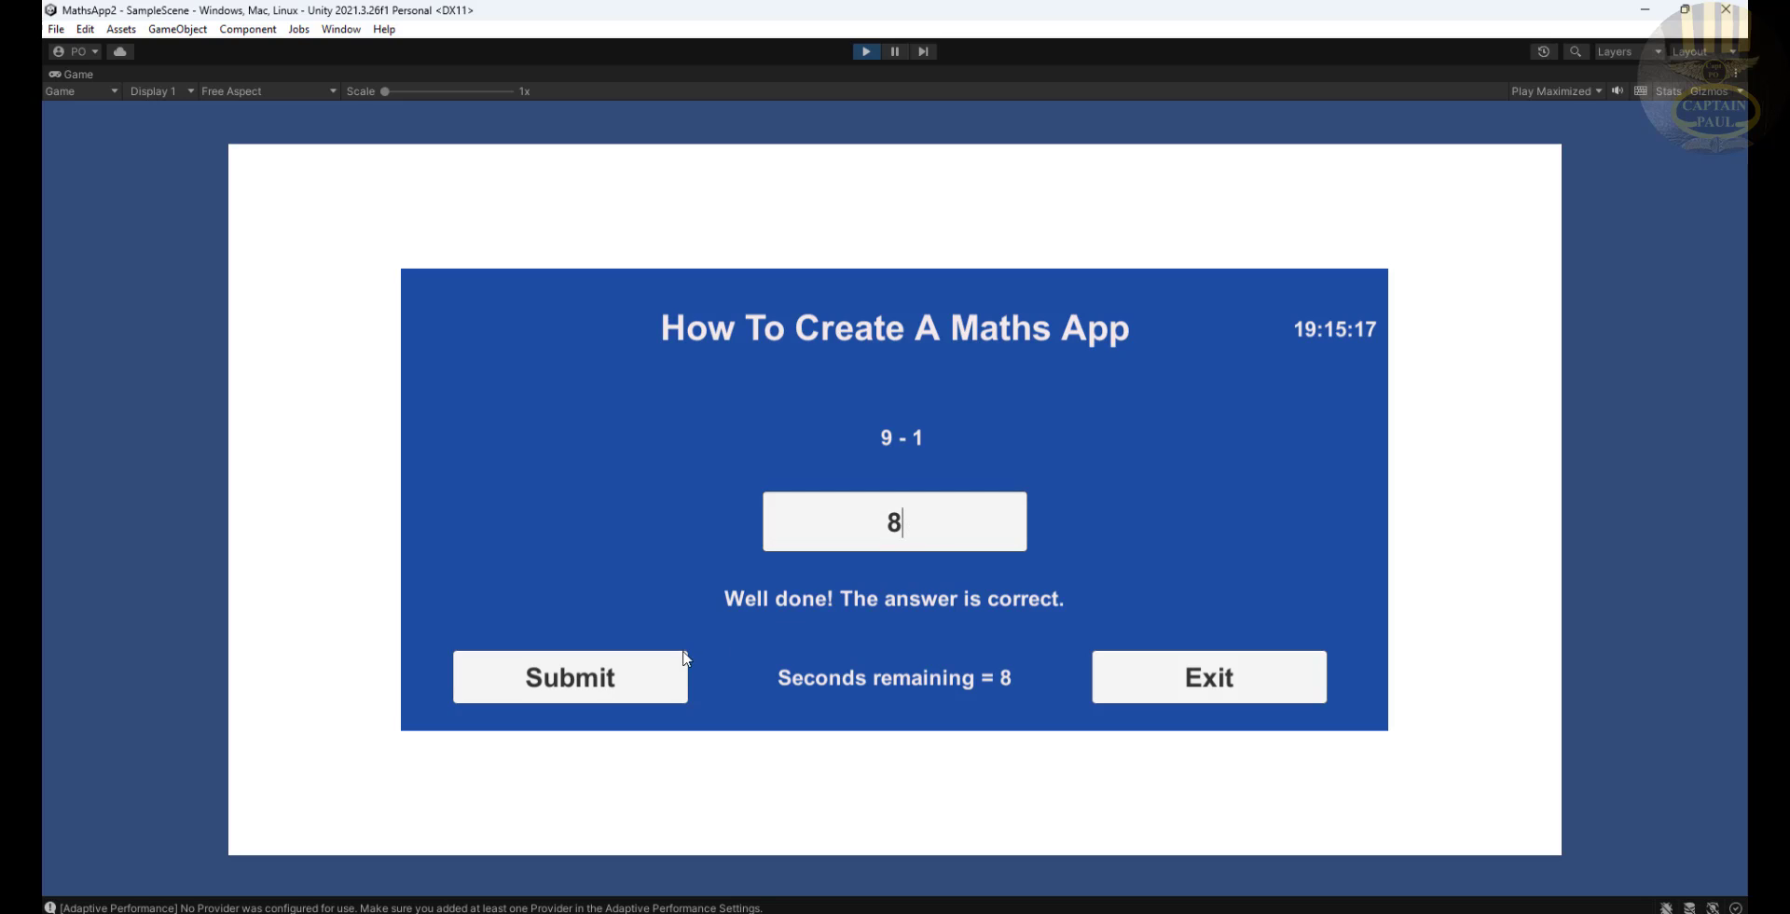
click(550, 677)
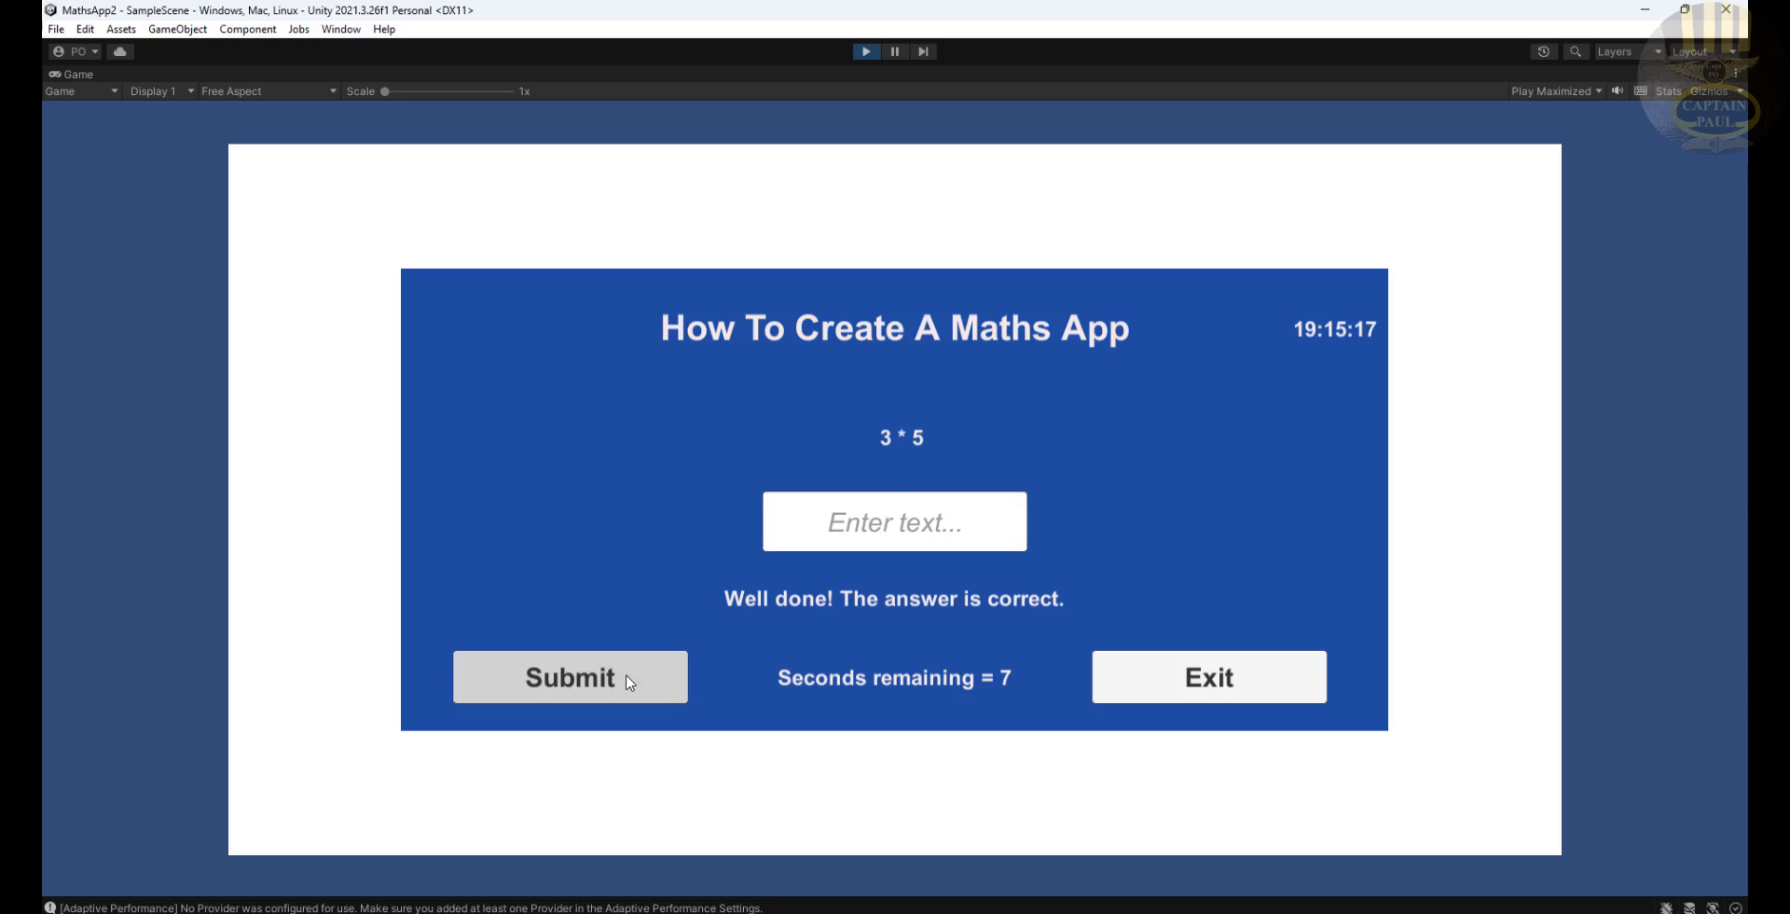
click(937, 527)
text(15)
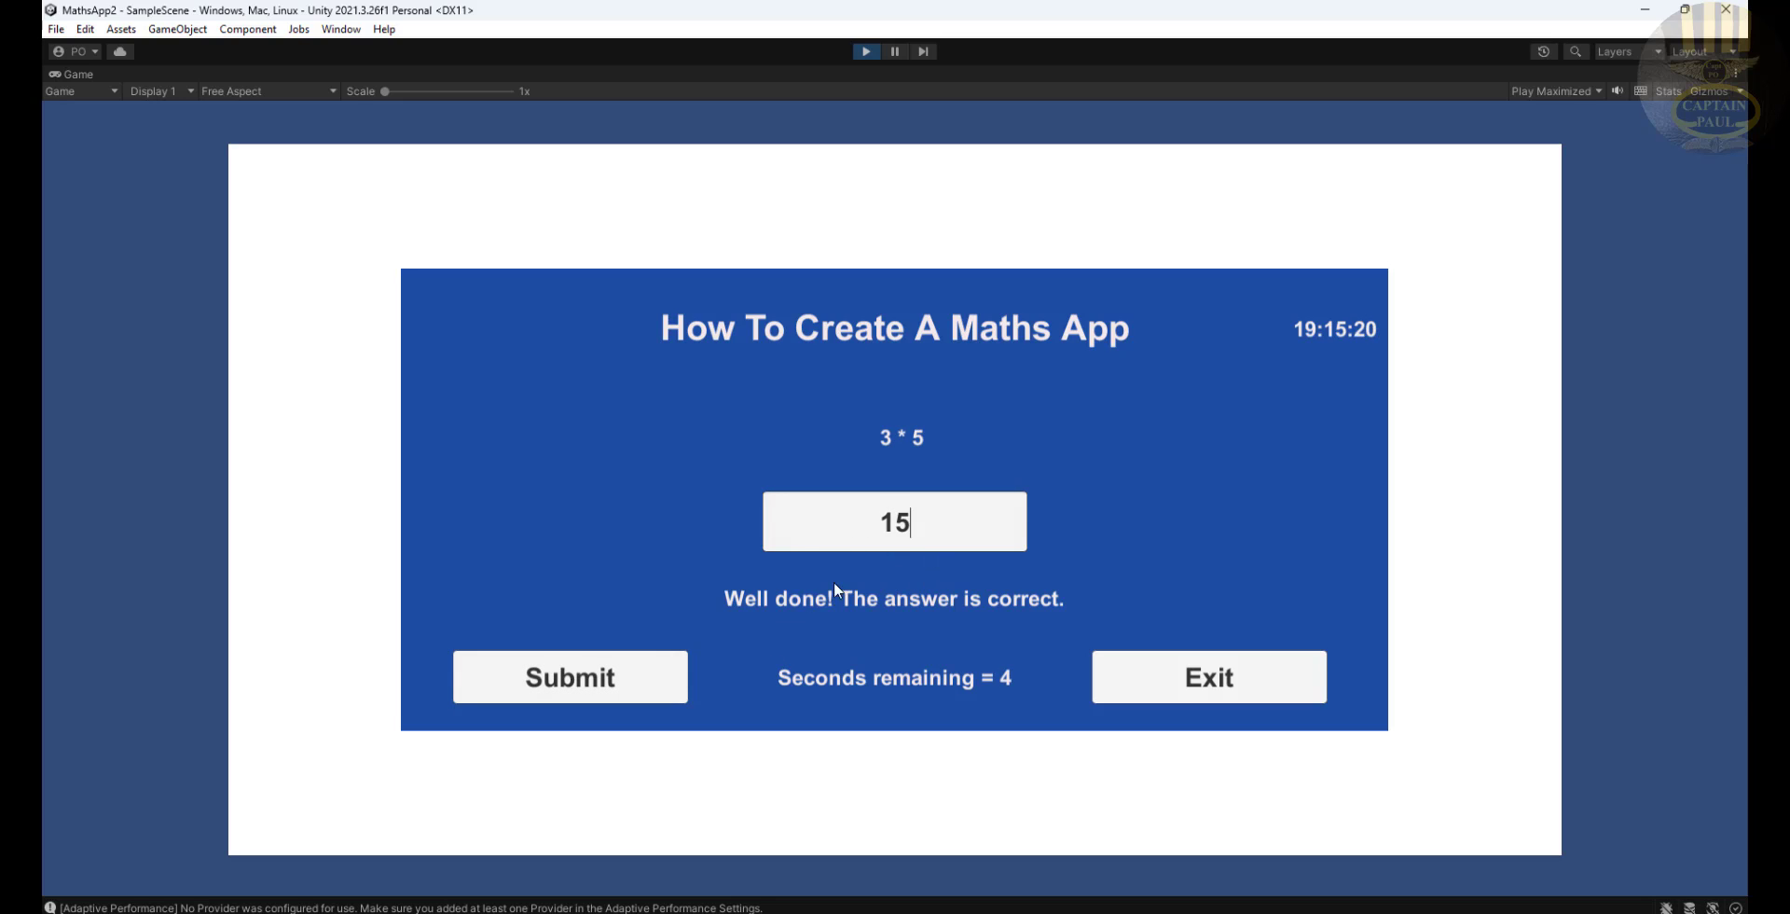
click(671, 694)
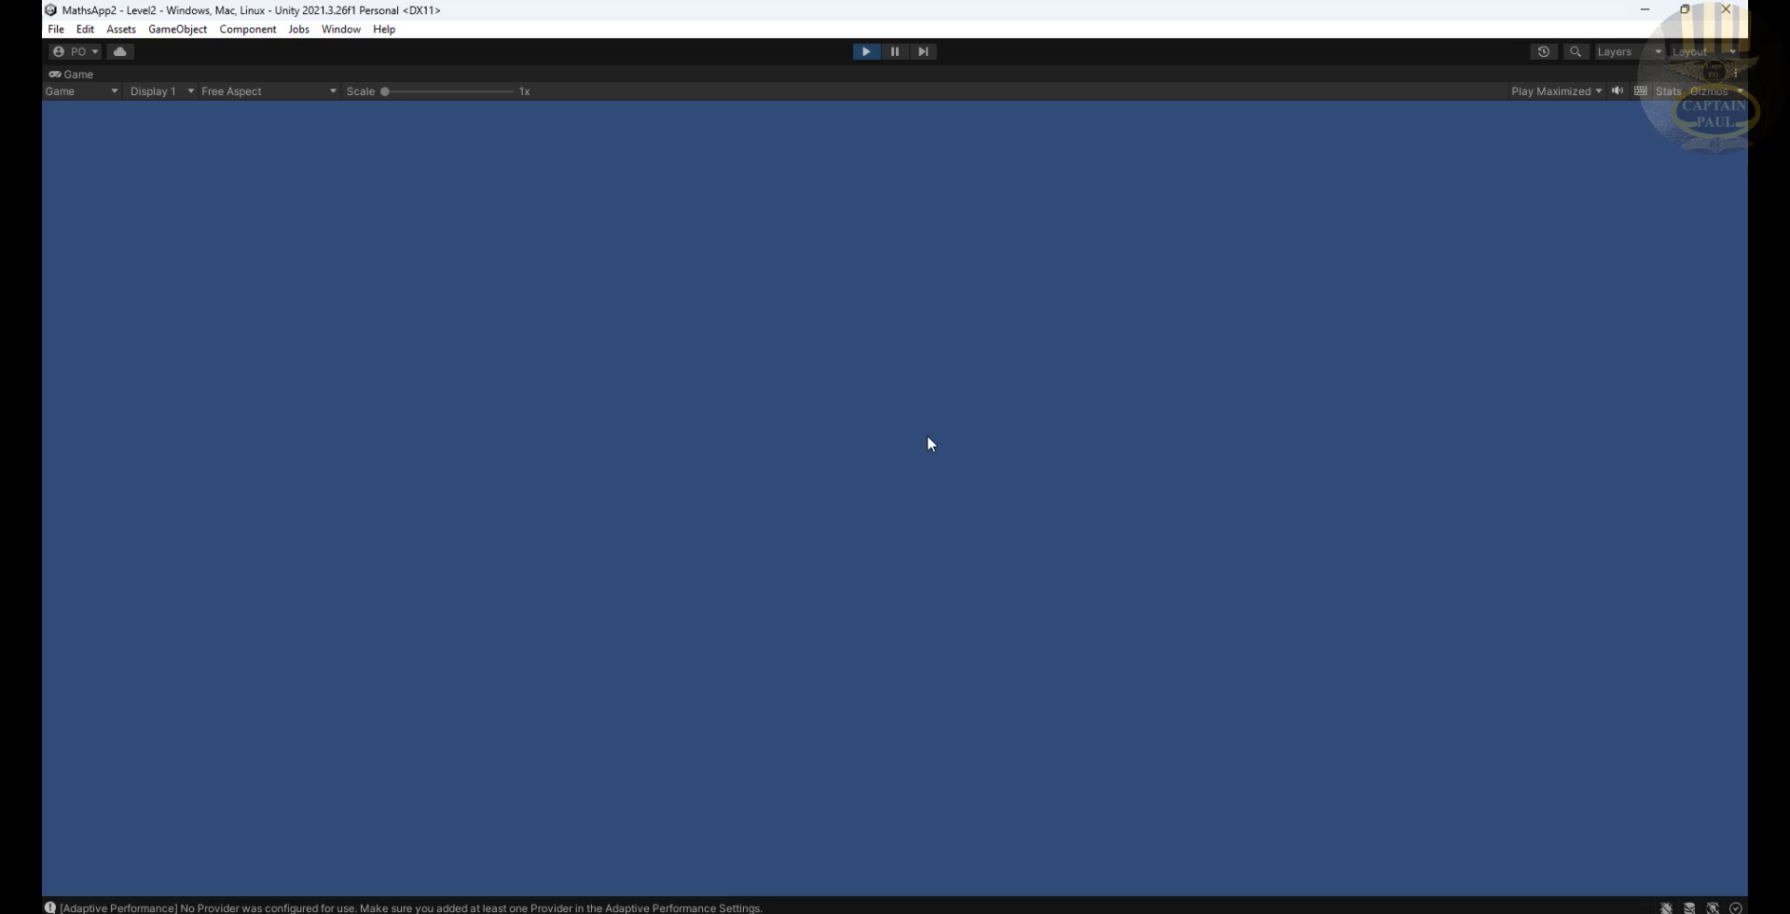
click(866, 52)
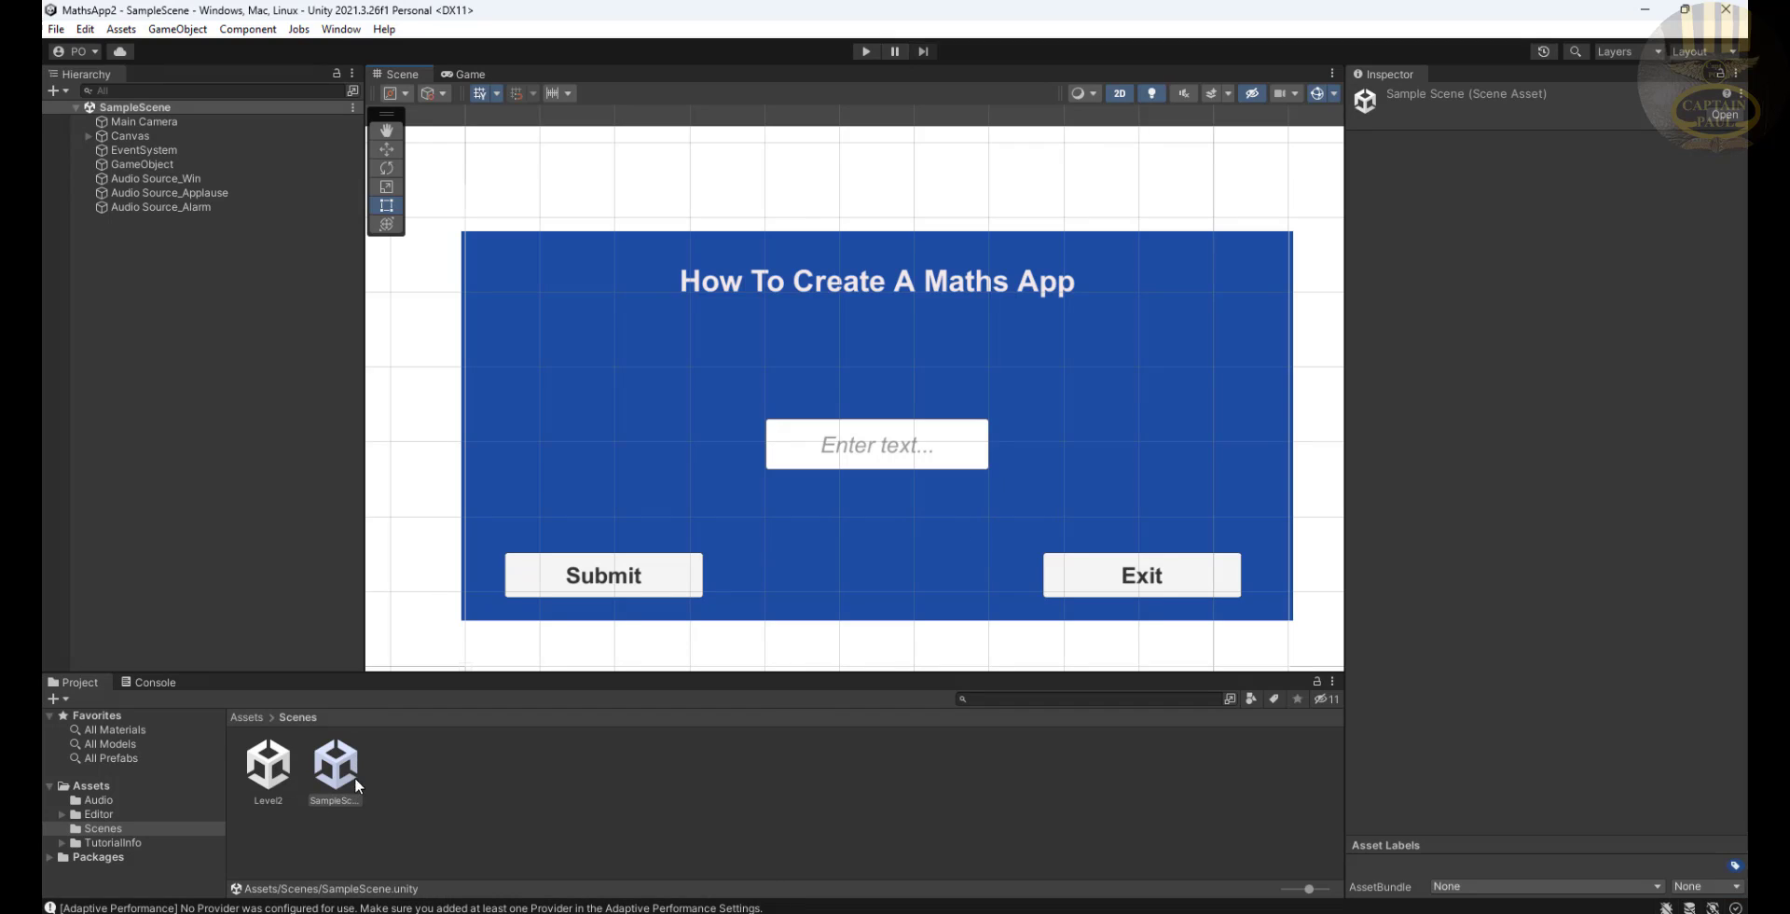
Open the Level2 scene and add a UI Image stretched to about 1101 by 635 so it fills the canvas
double_click(270, 781)
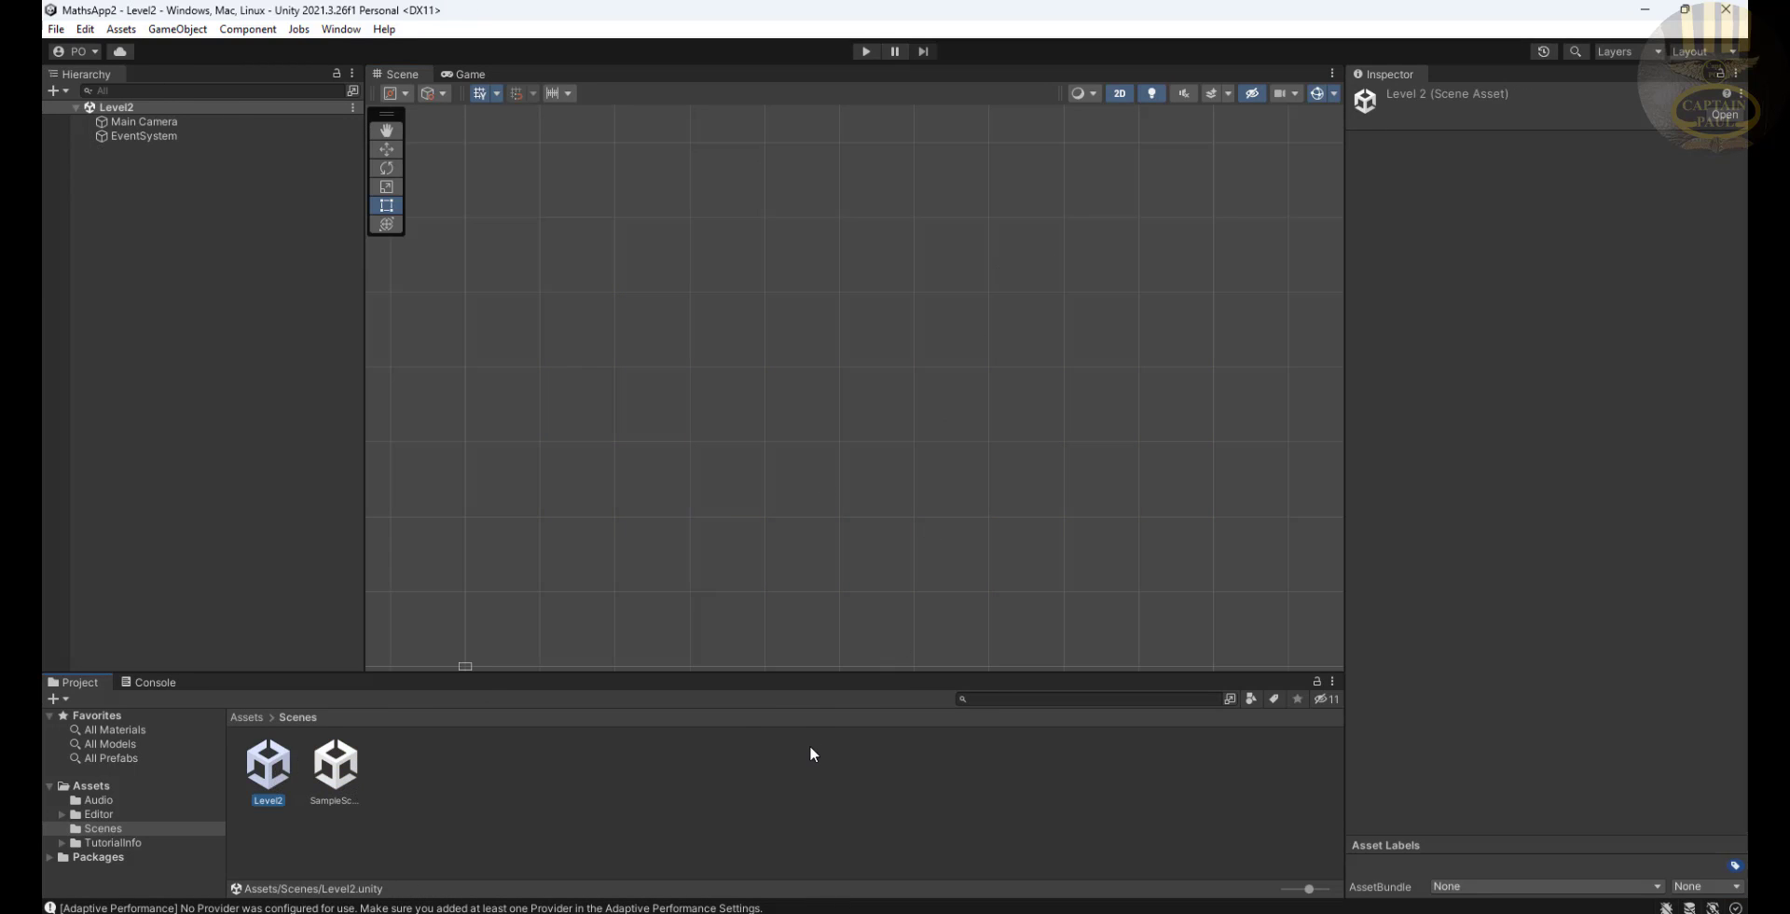
right_click(128, 218)
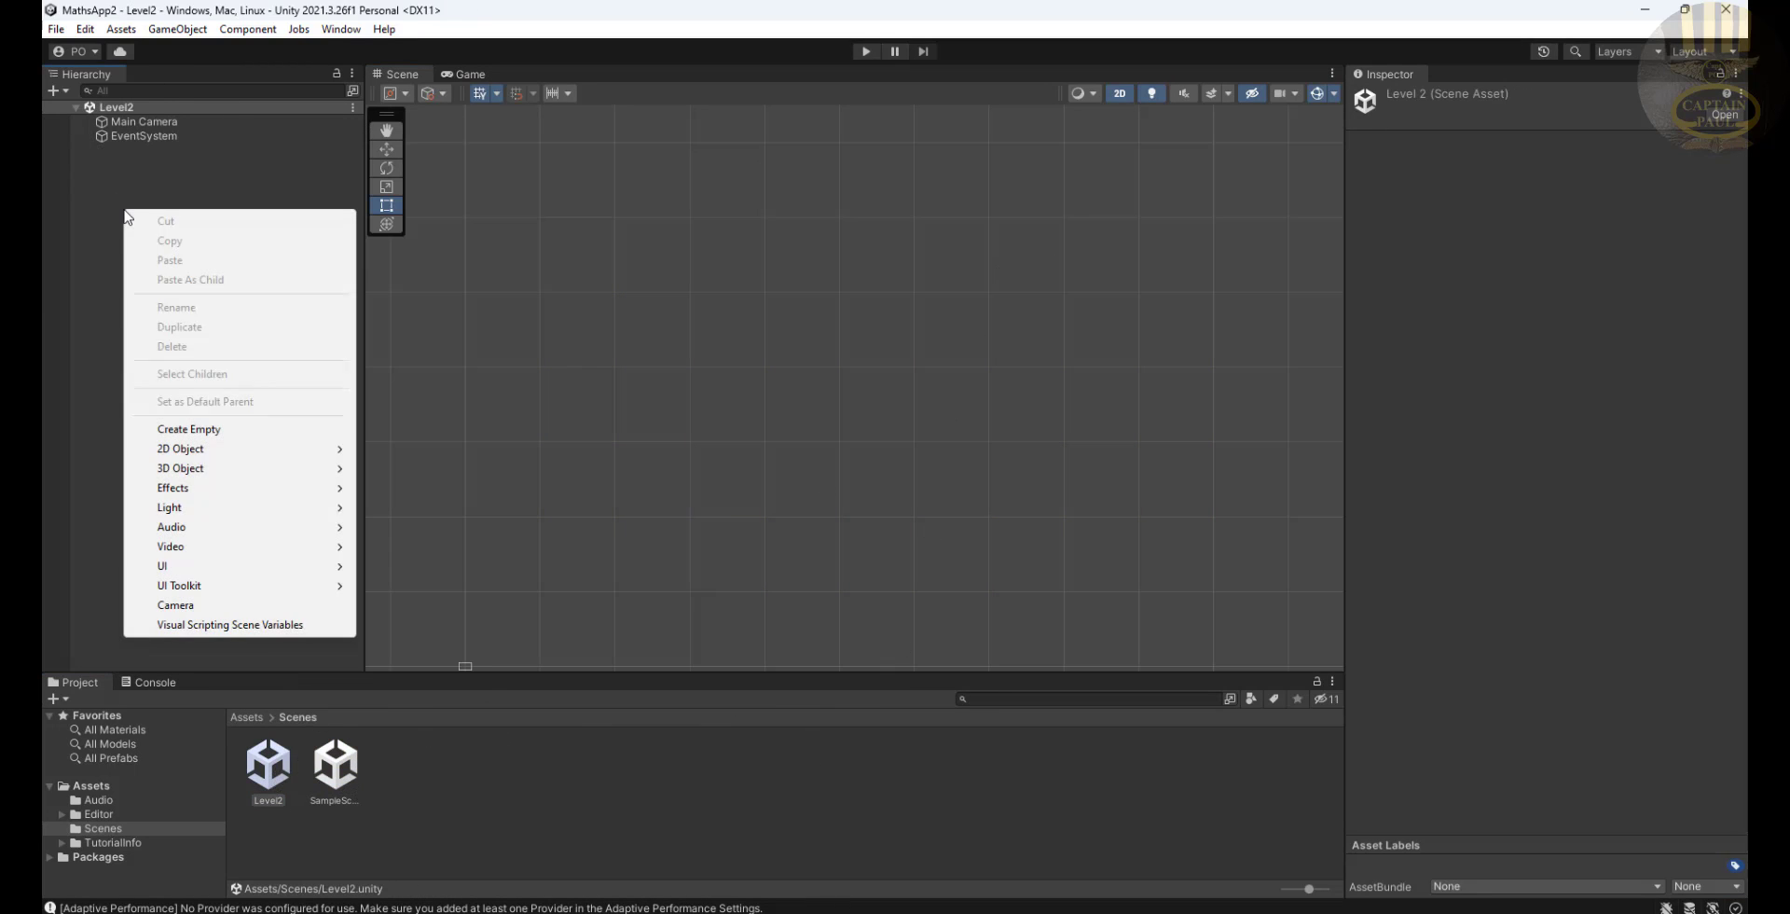
mouse_move(169, 566)
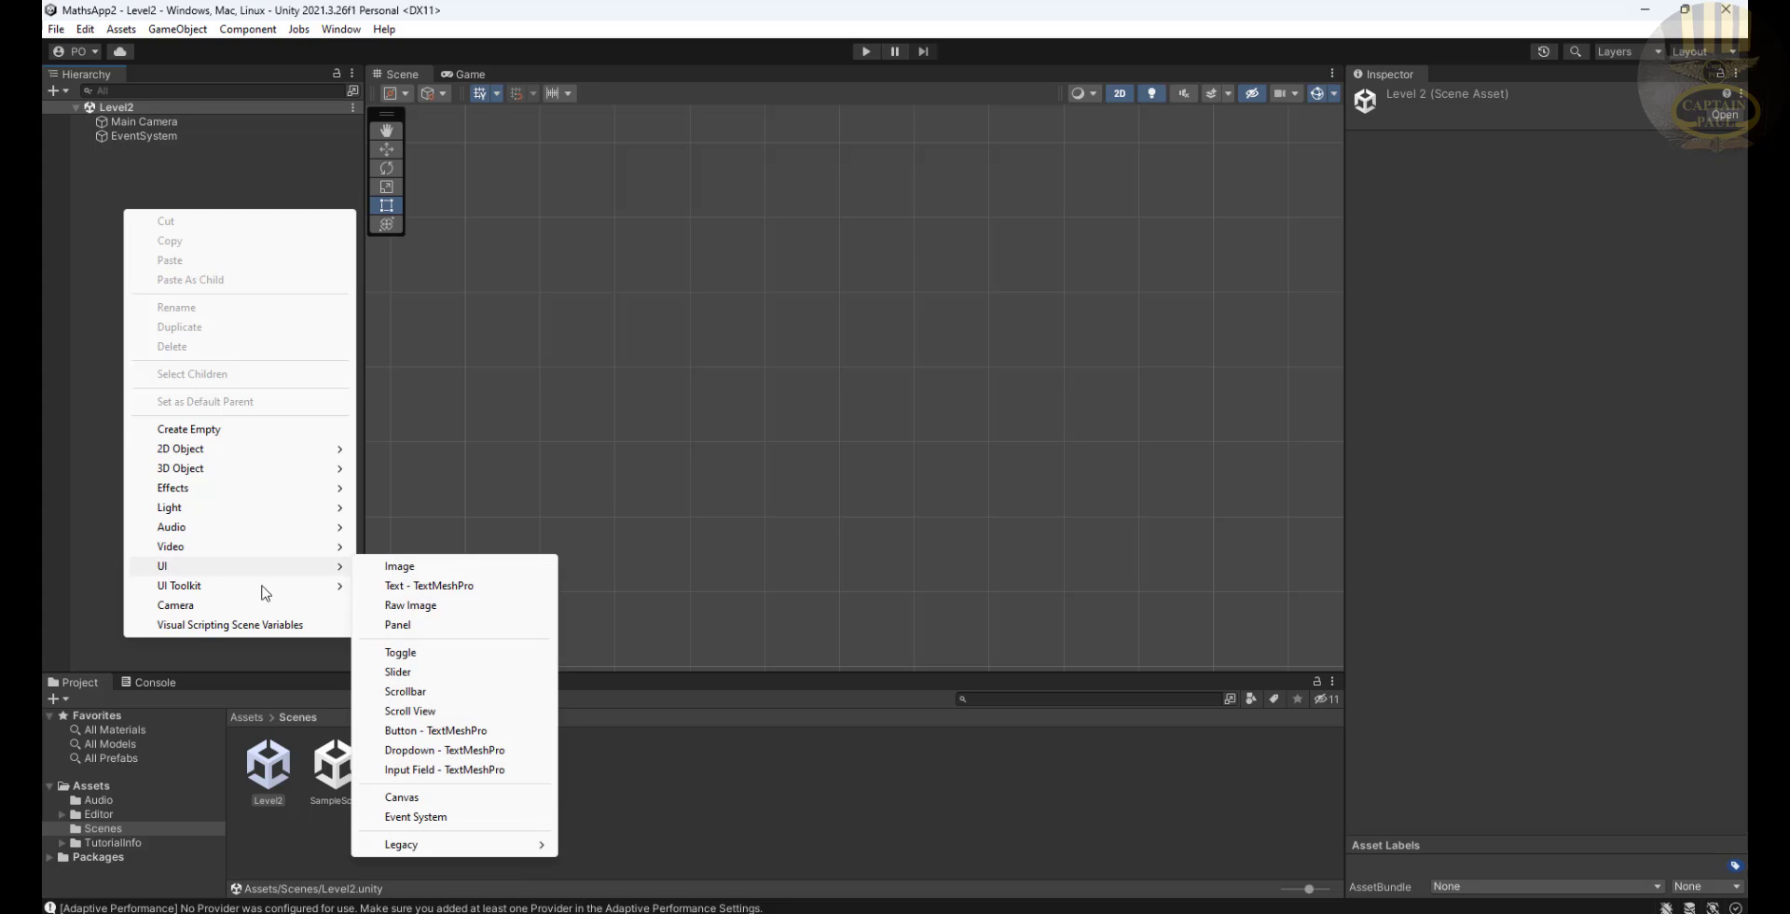
click(432, 568)
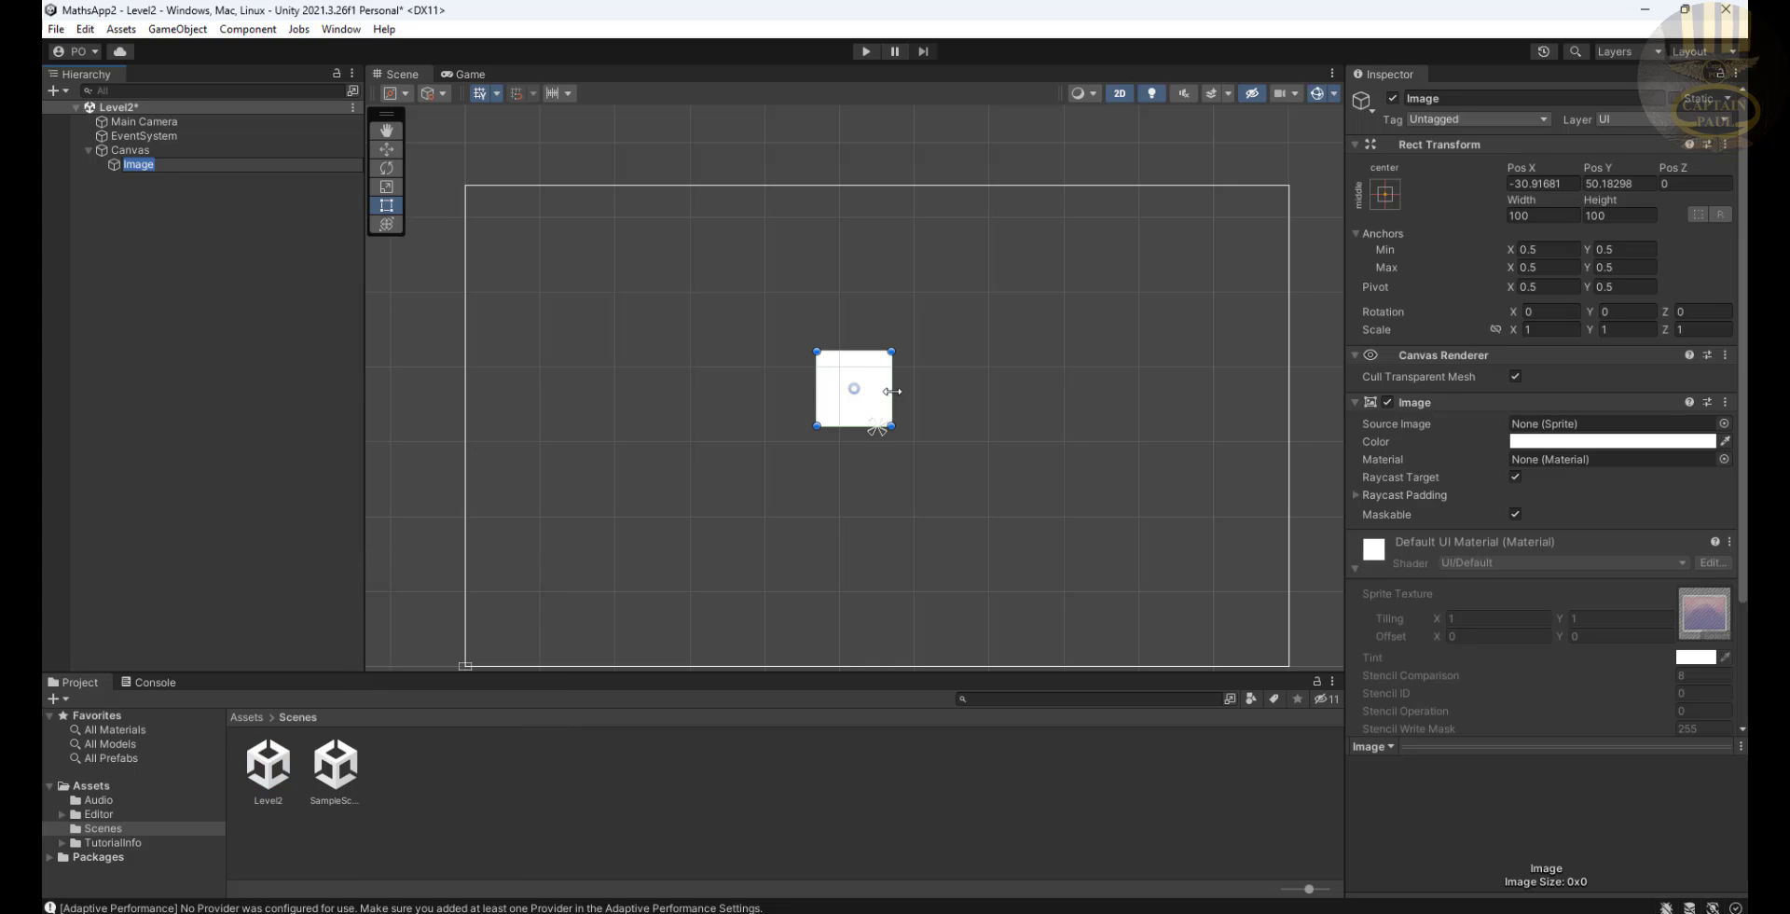
drag(819, 354, 465, 191)
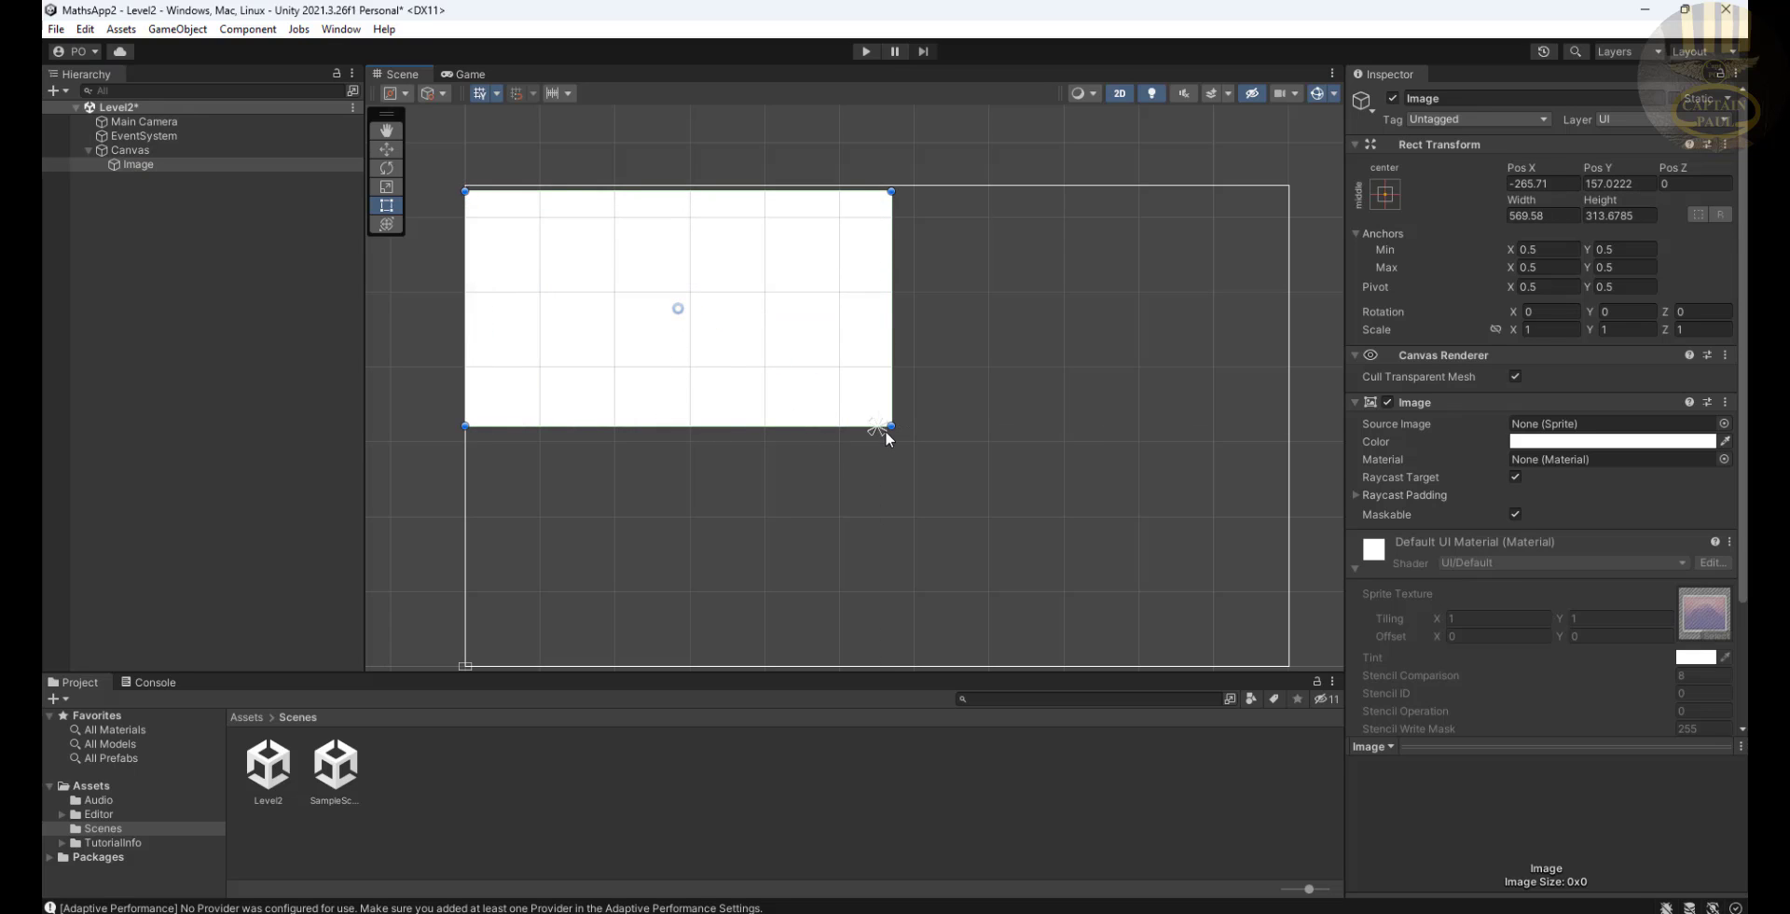
drag(886, 425, 1291, 667)
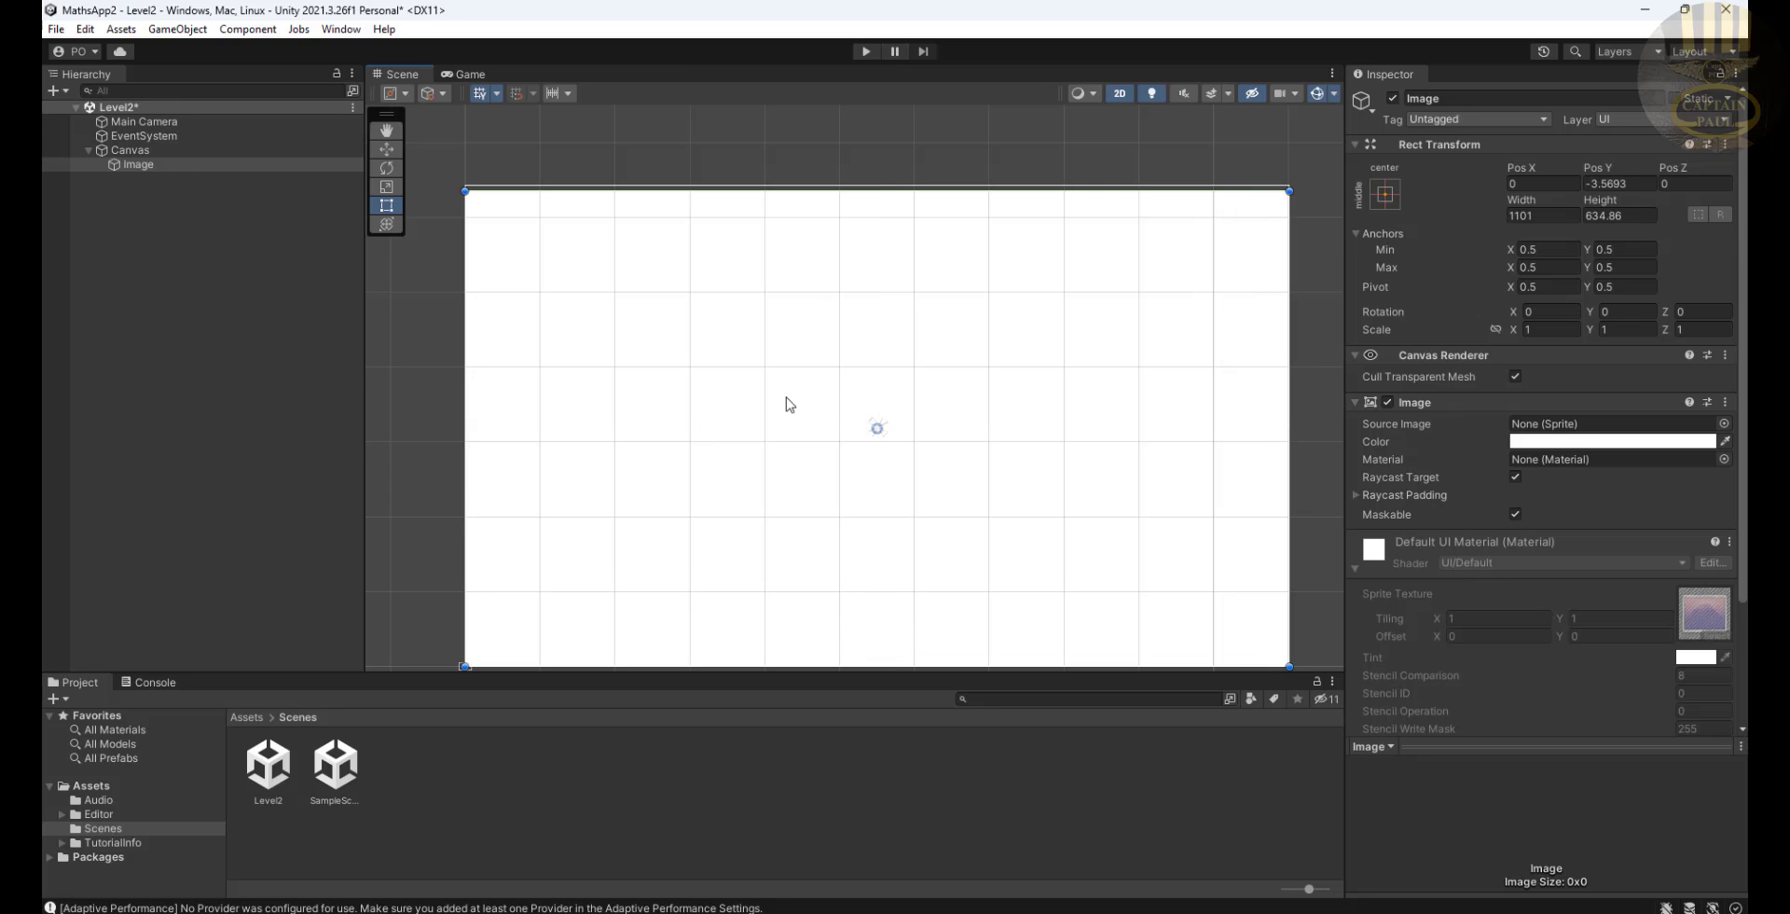
Import the Kilimanjaro picture from the MathsApp Assets folder into the project's Assets and set it as the Image's source image
click(86, 786)
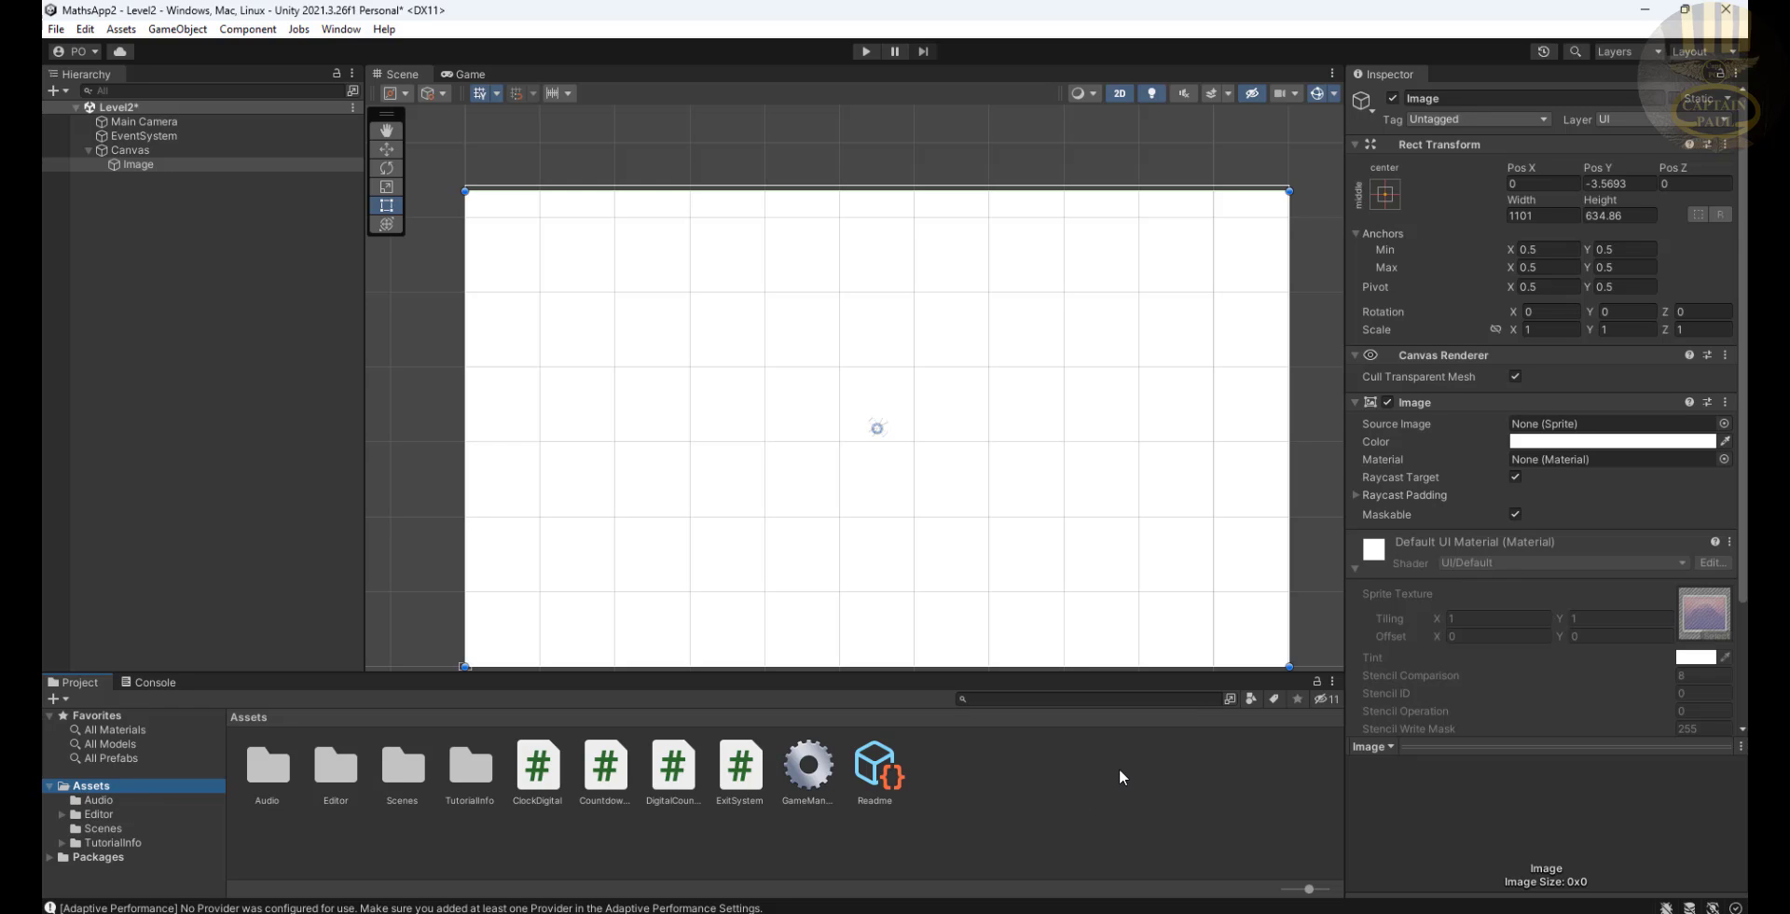
click(839, 912)
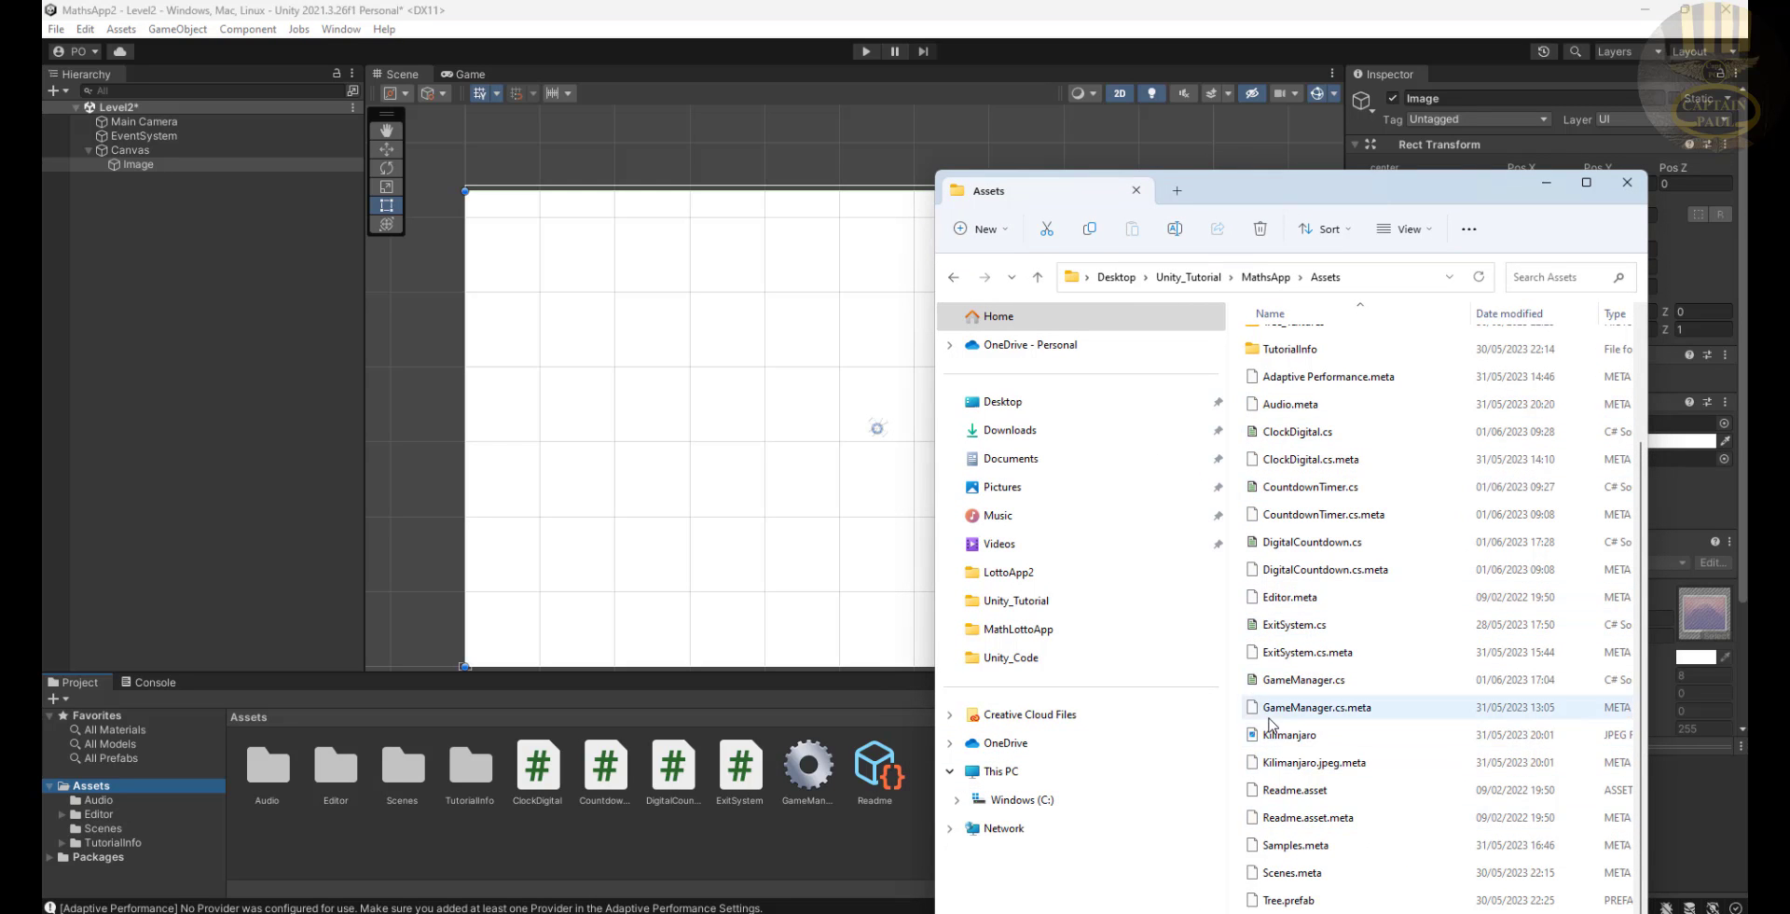
drag(1279, 735, 749, 842)
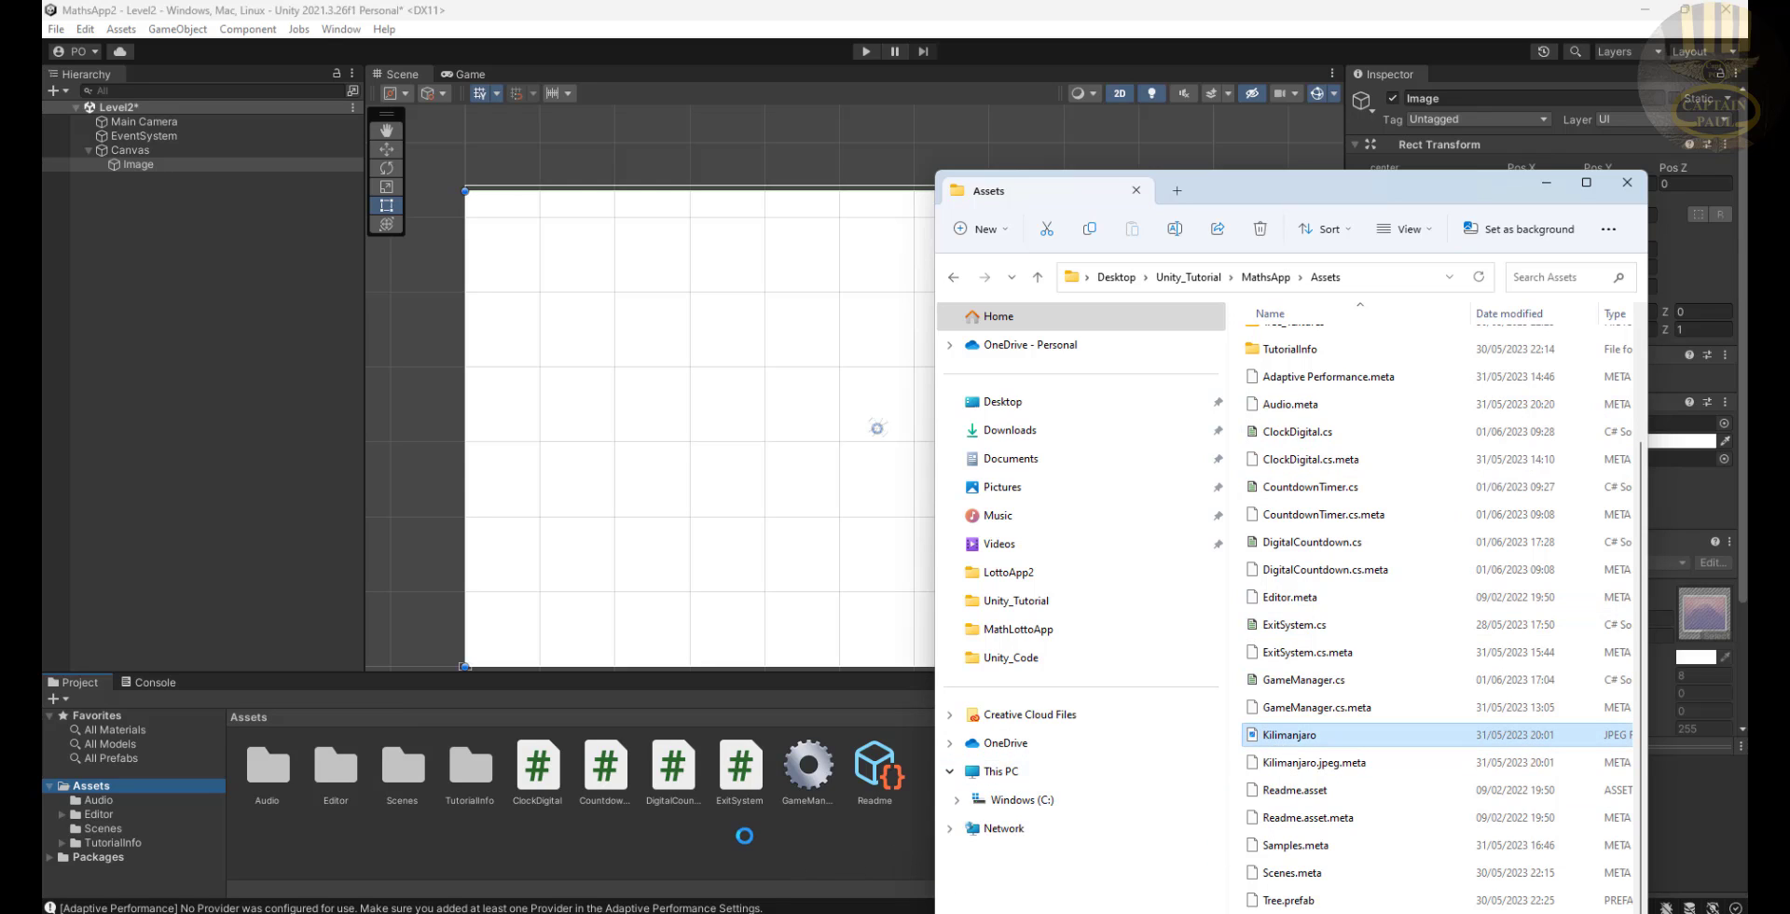
click(717, 346)
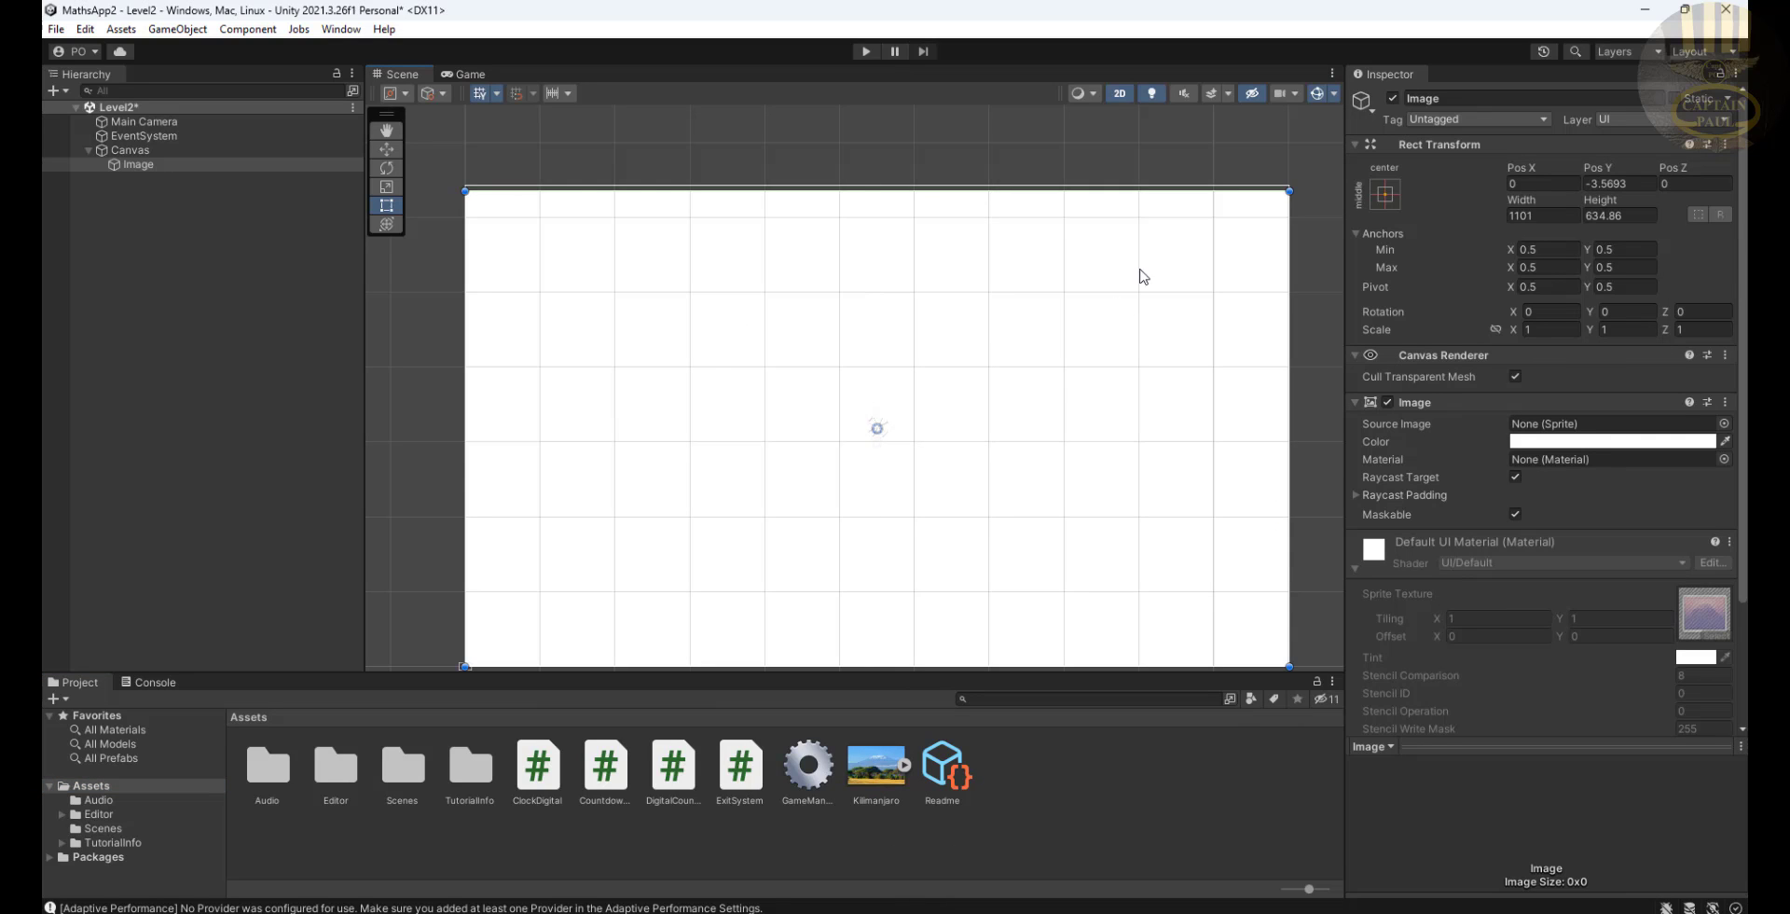
click(1007, 242)
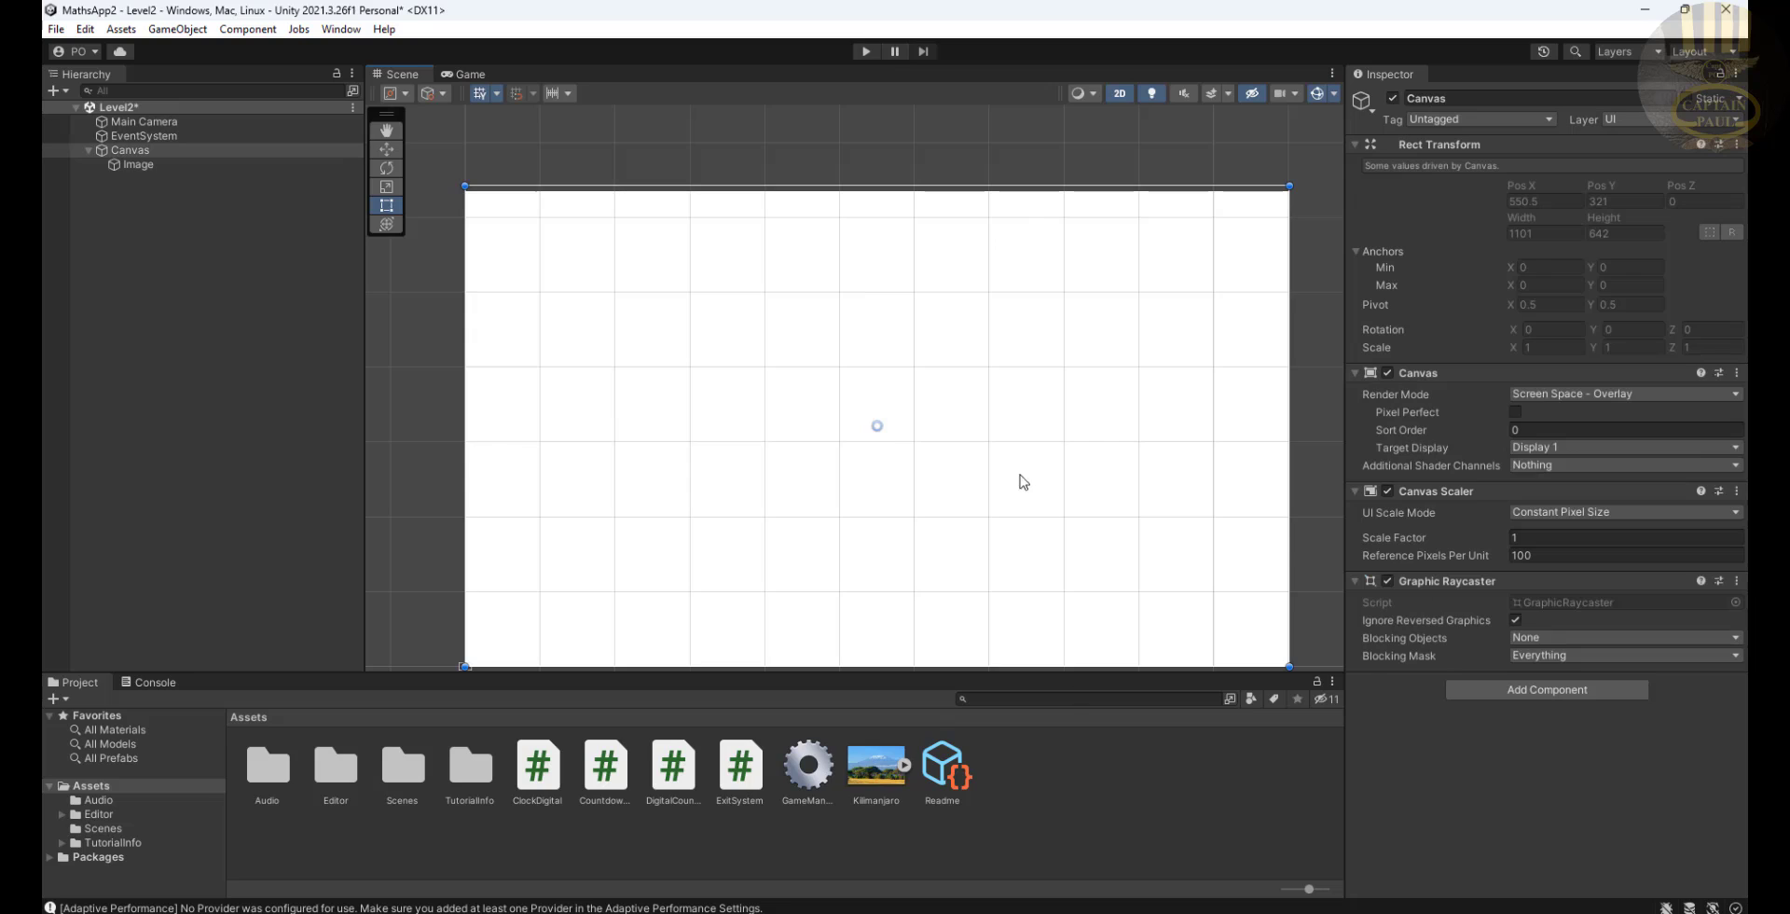
click(224, 166)
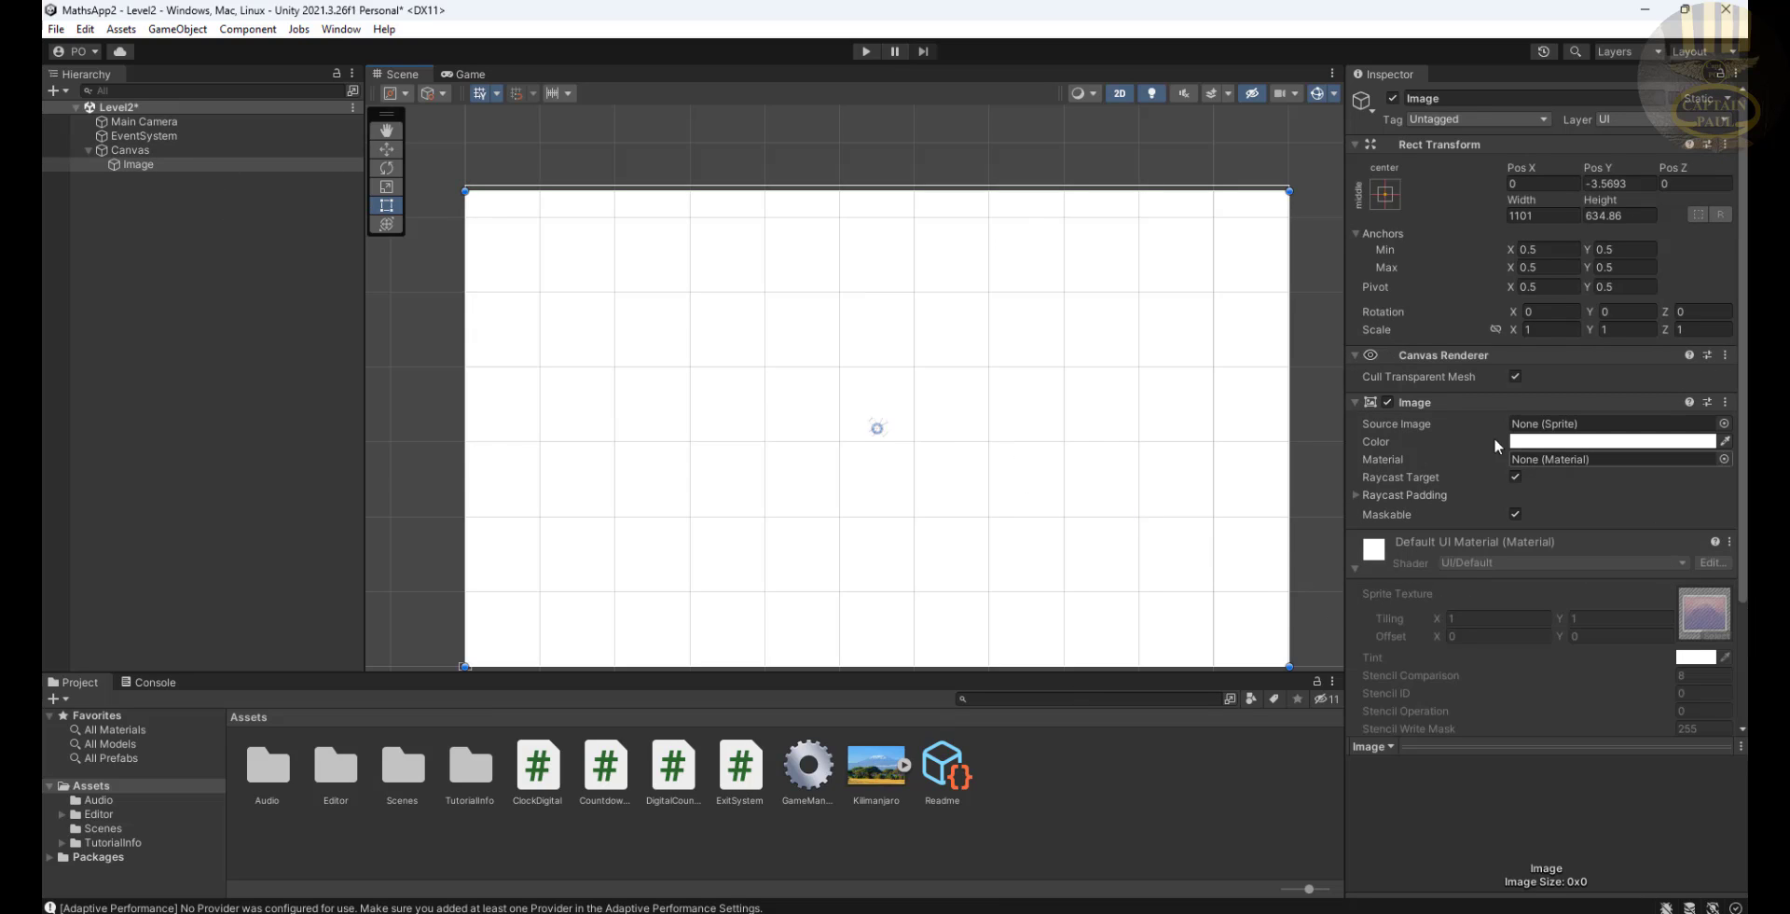
drag(877, 765, 1566, 434)
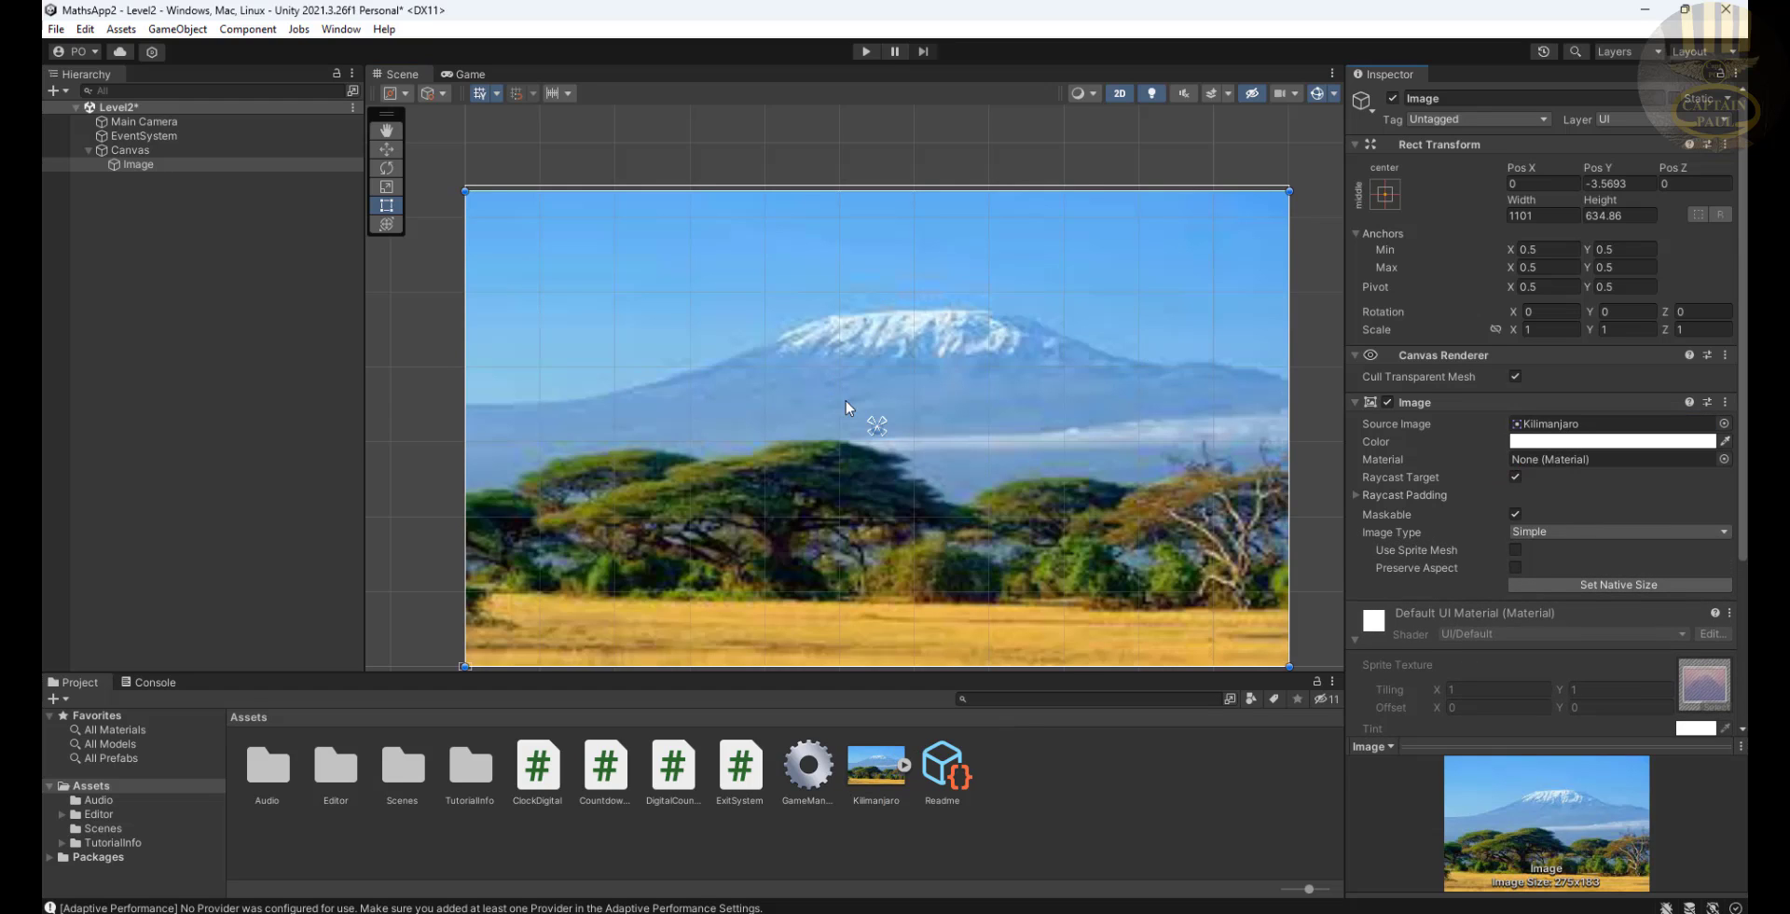
Add a legacy UI Text to the canvas with the text "Welcome to Mount Kilimanjaro"
right_click(180, 240)
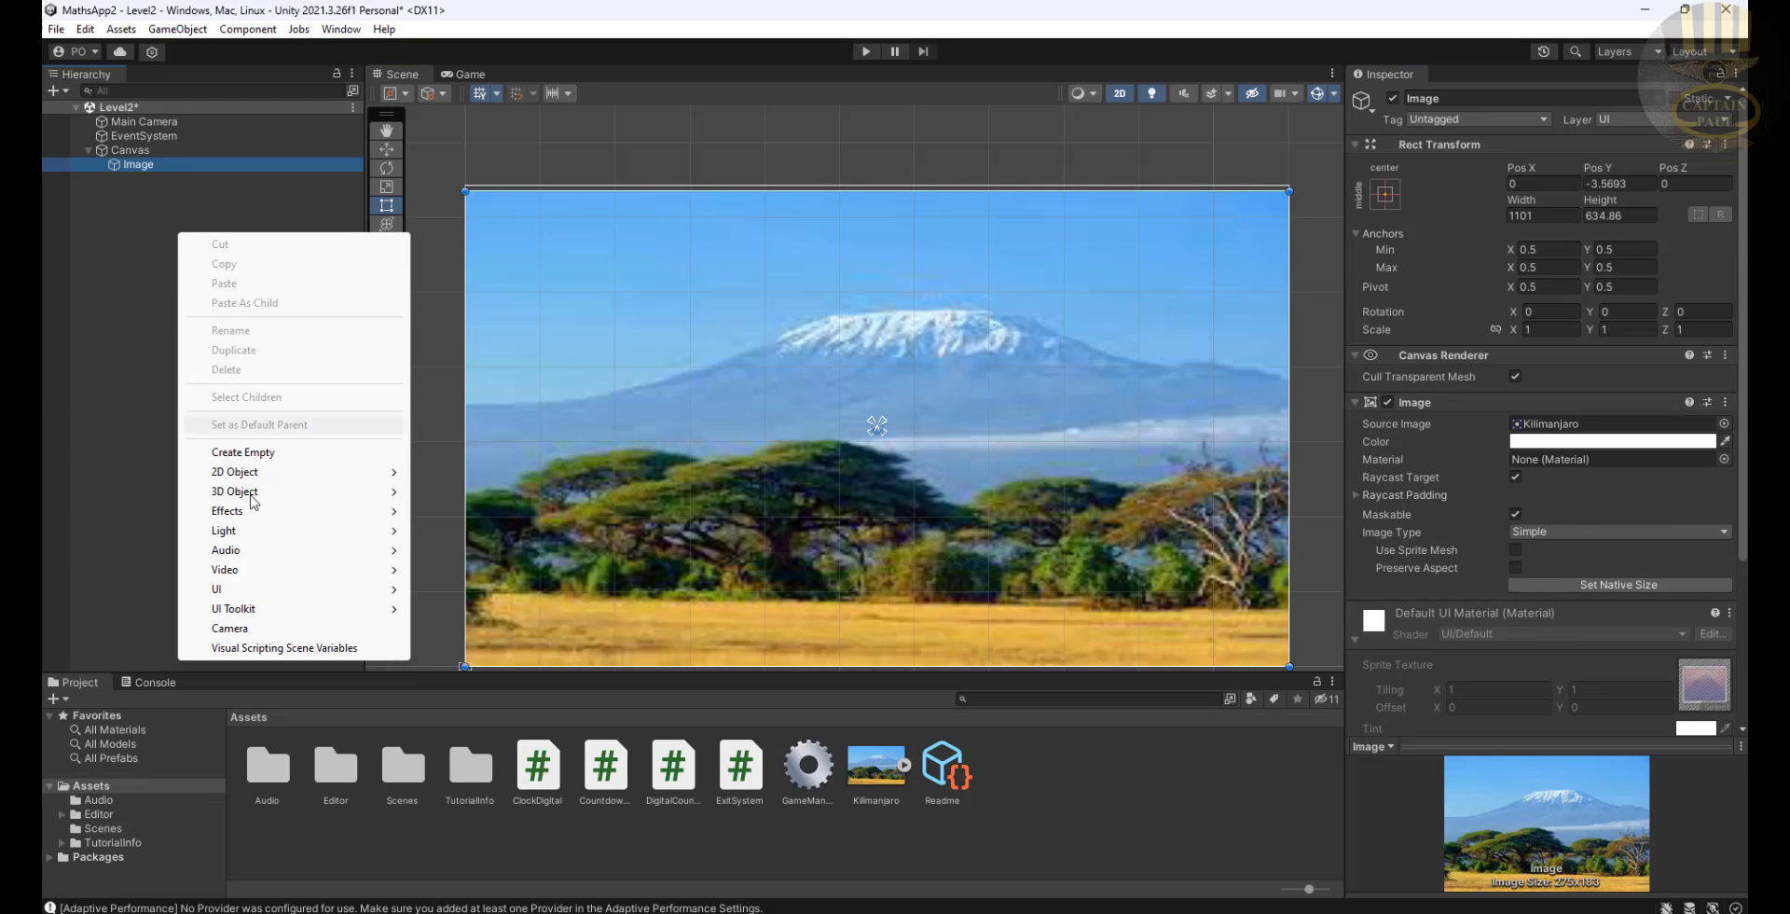
mouse_move(250, 588)
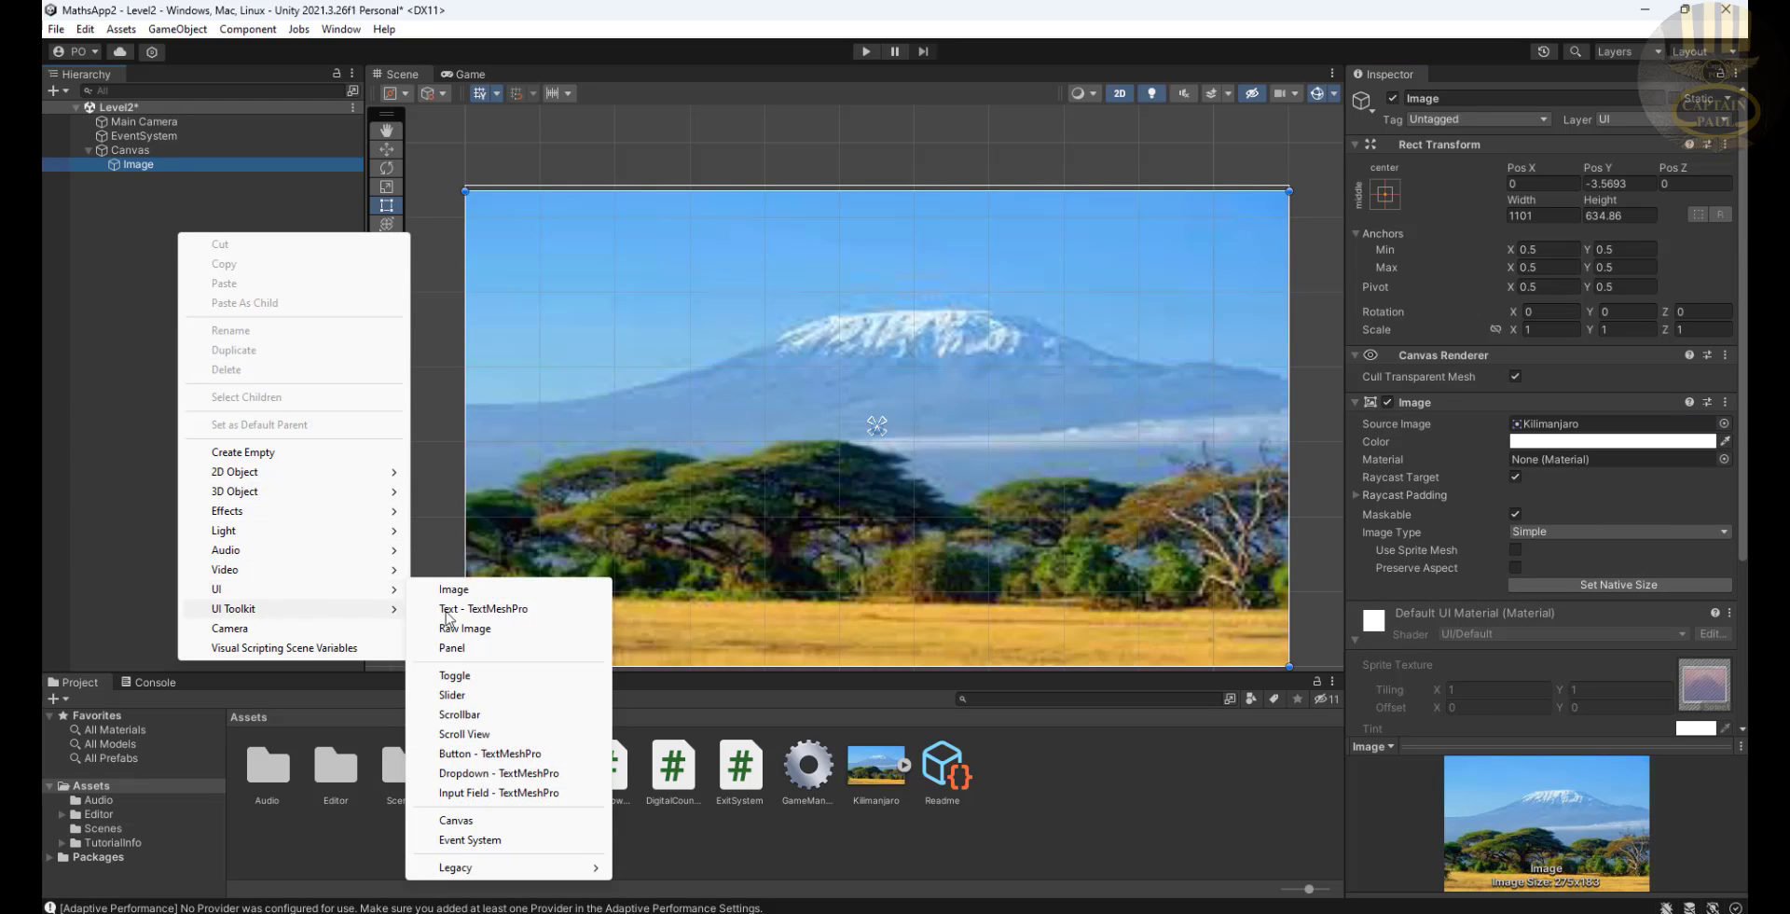
mouse_move(495, 869)
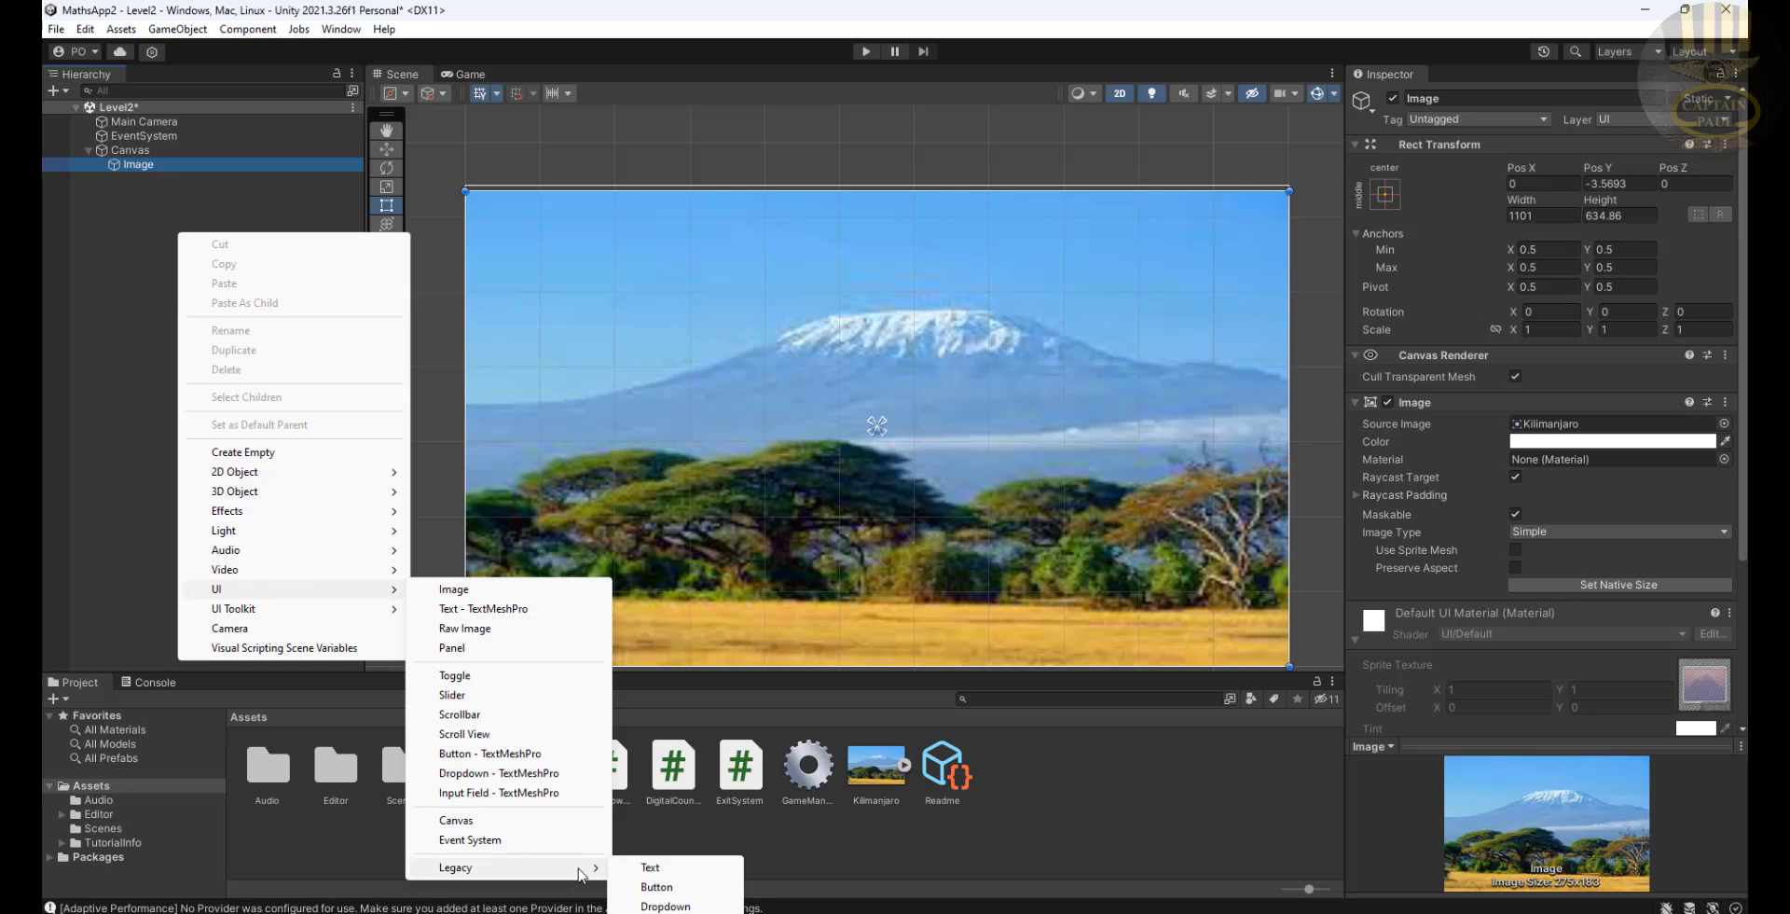
click(651, 865)
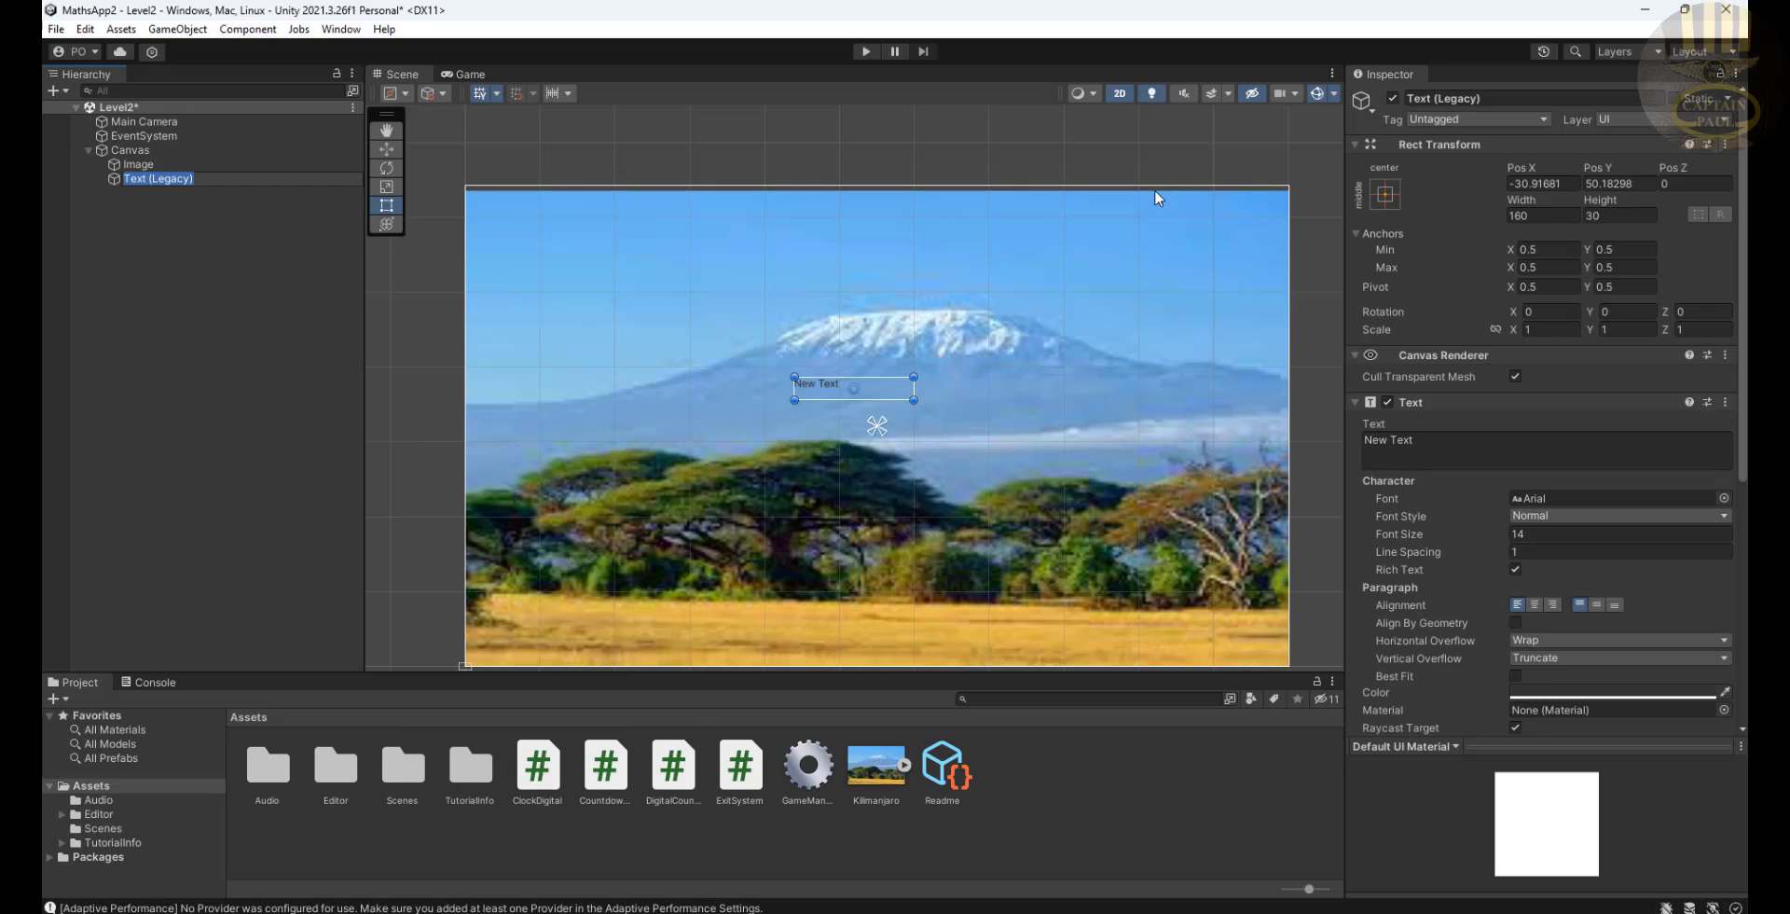
drag(1454, 439, 1368, 440)
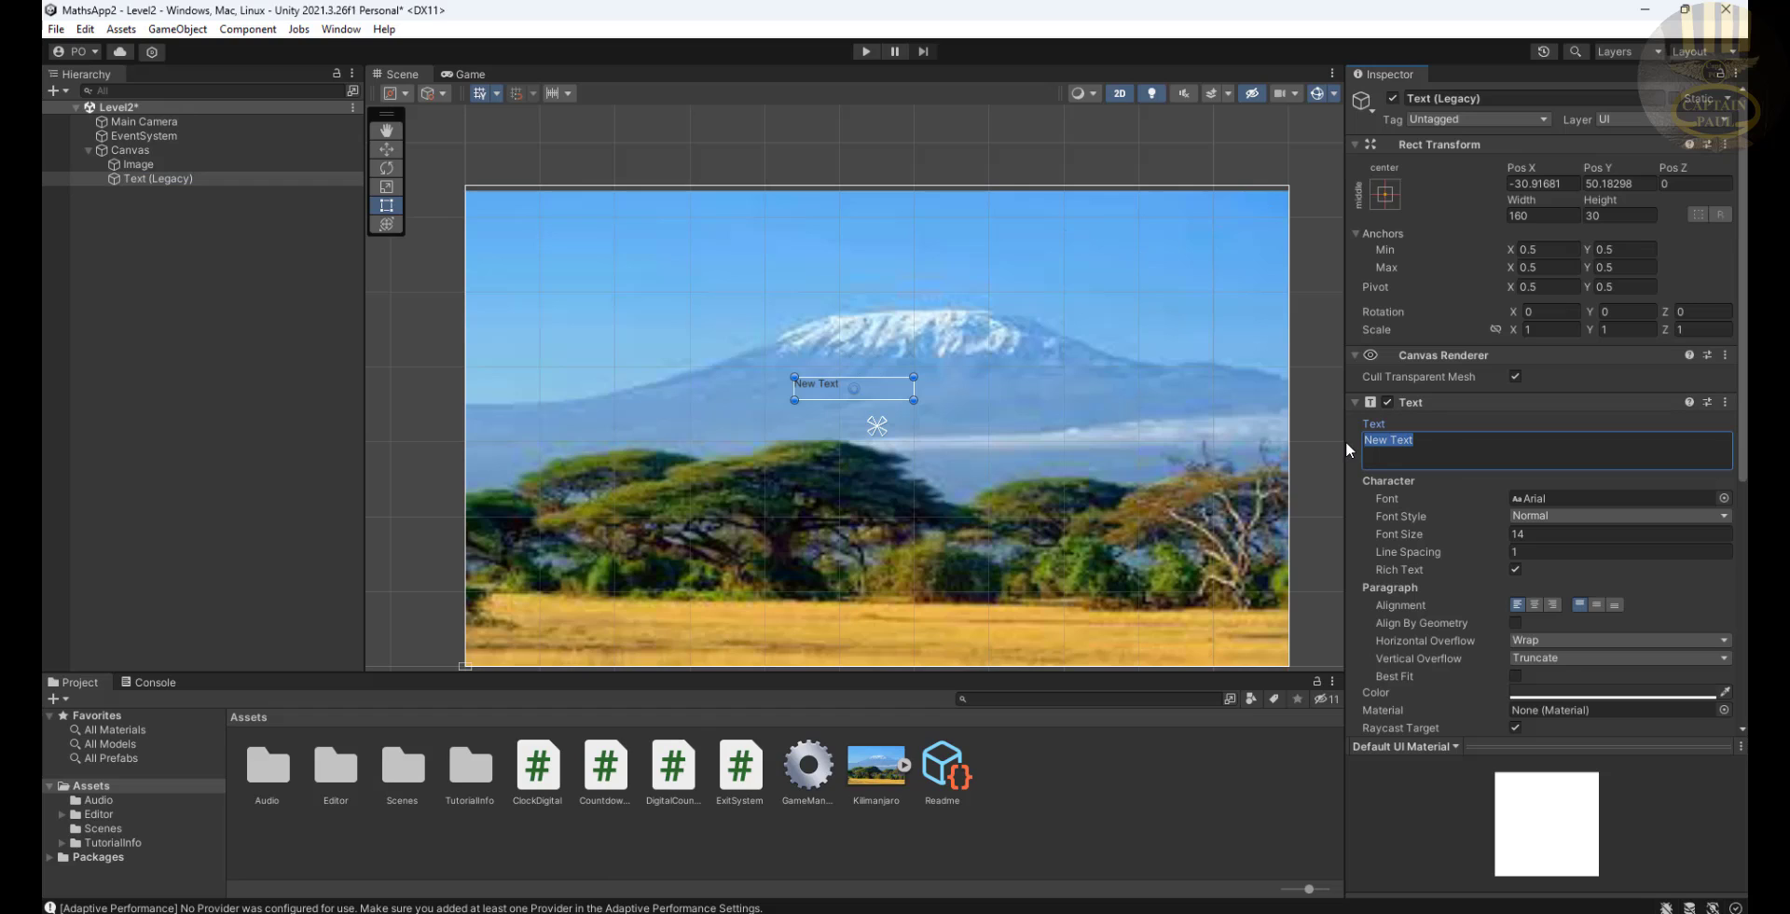
text(Welcome to Mount Kili)
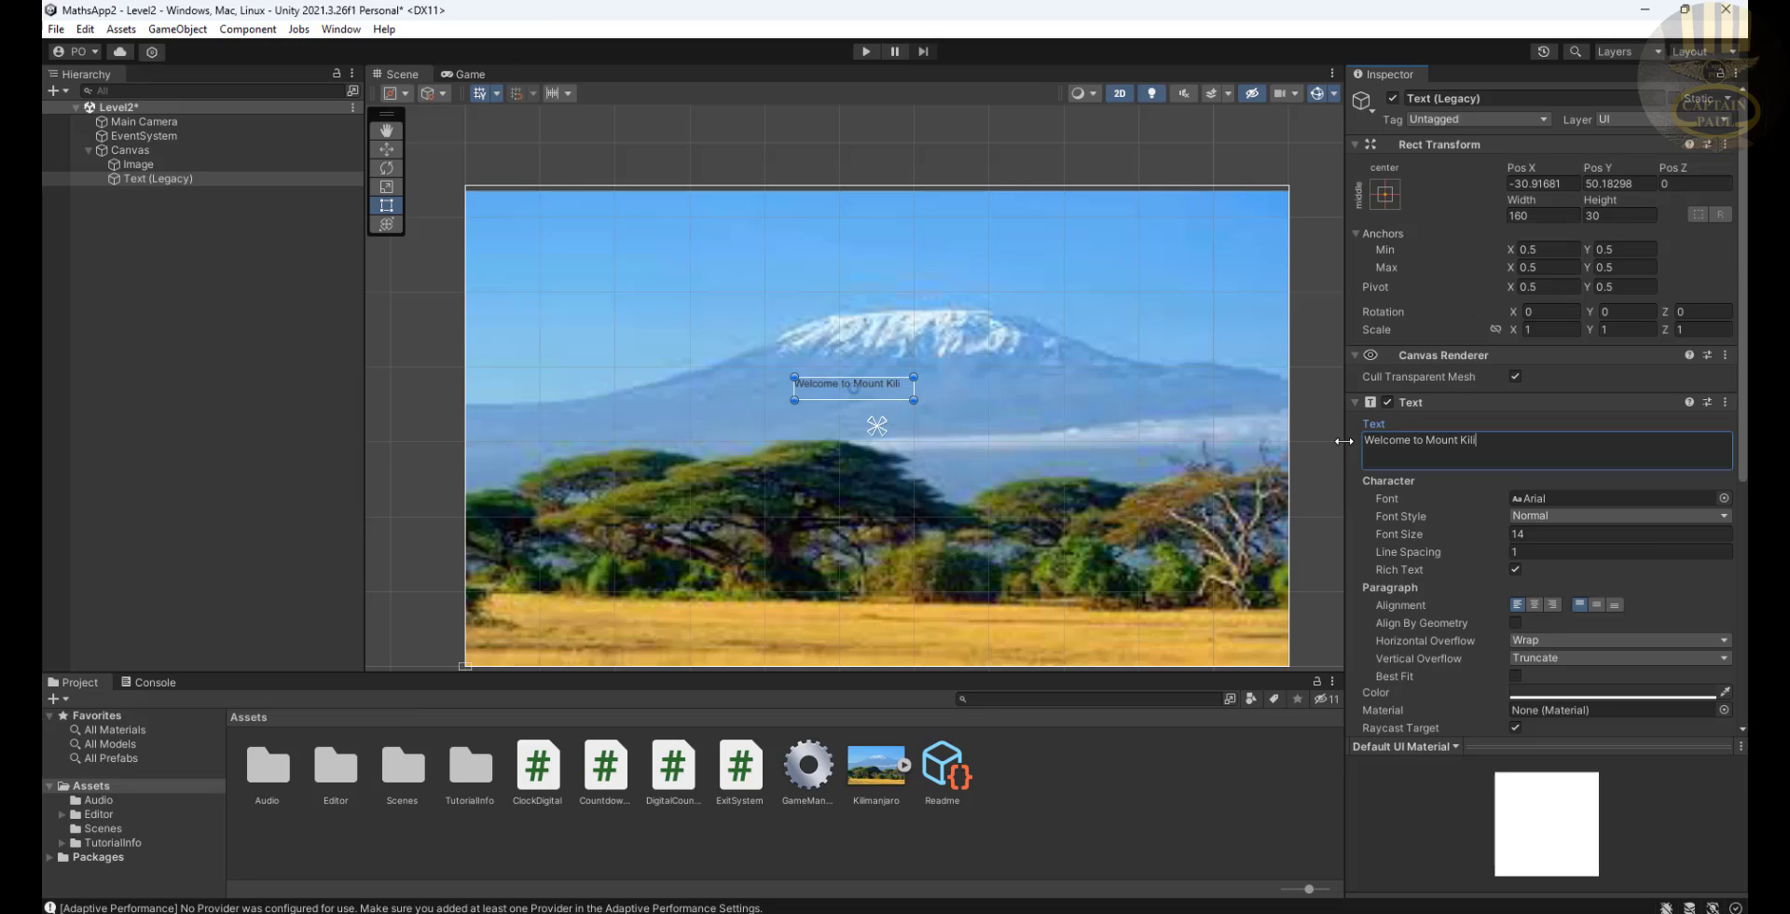
text(manjaro)
Format the welcome text as bold, size 70, centred horizontally and vertically, in a very light pink colour
click(1721, 514)
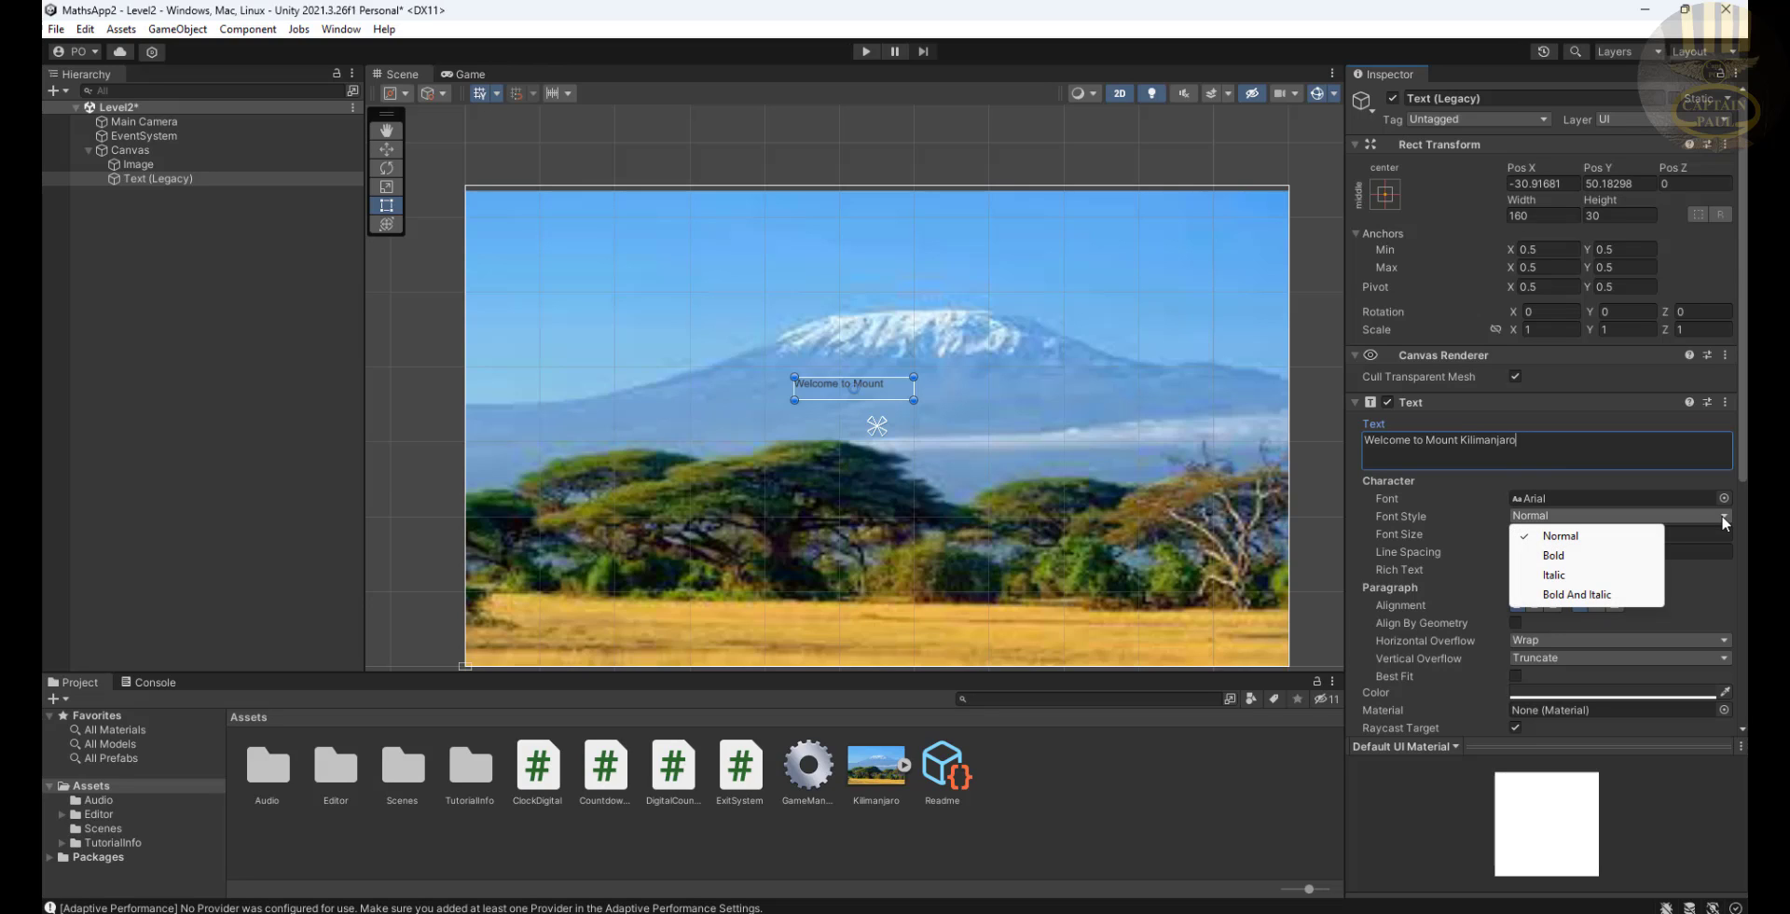
click(1567, 556)
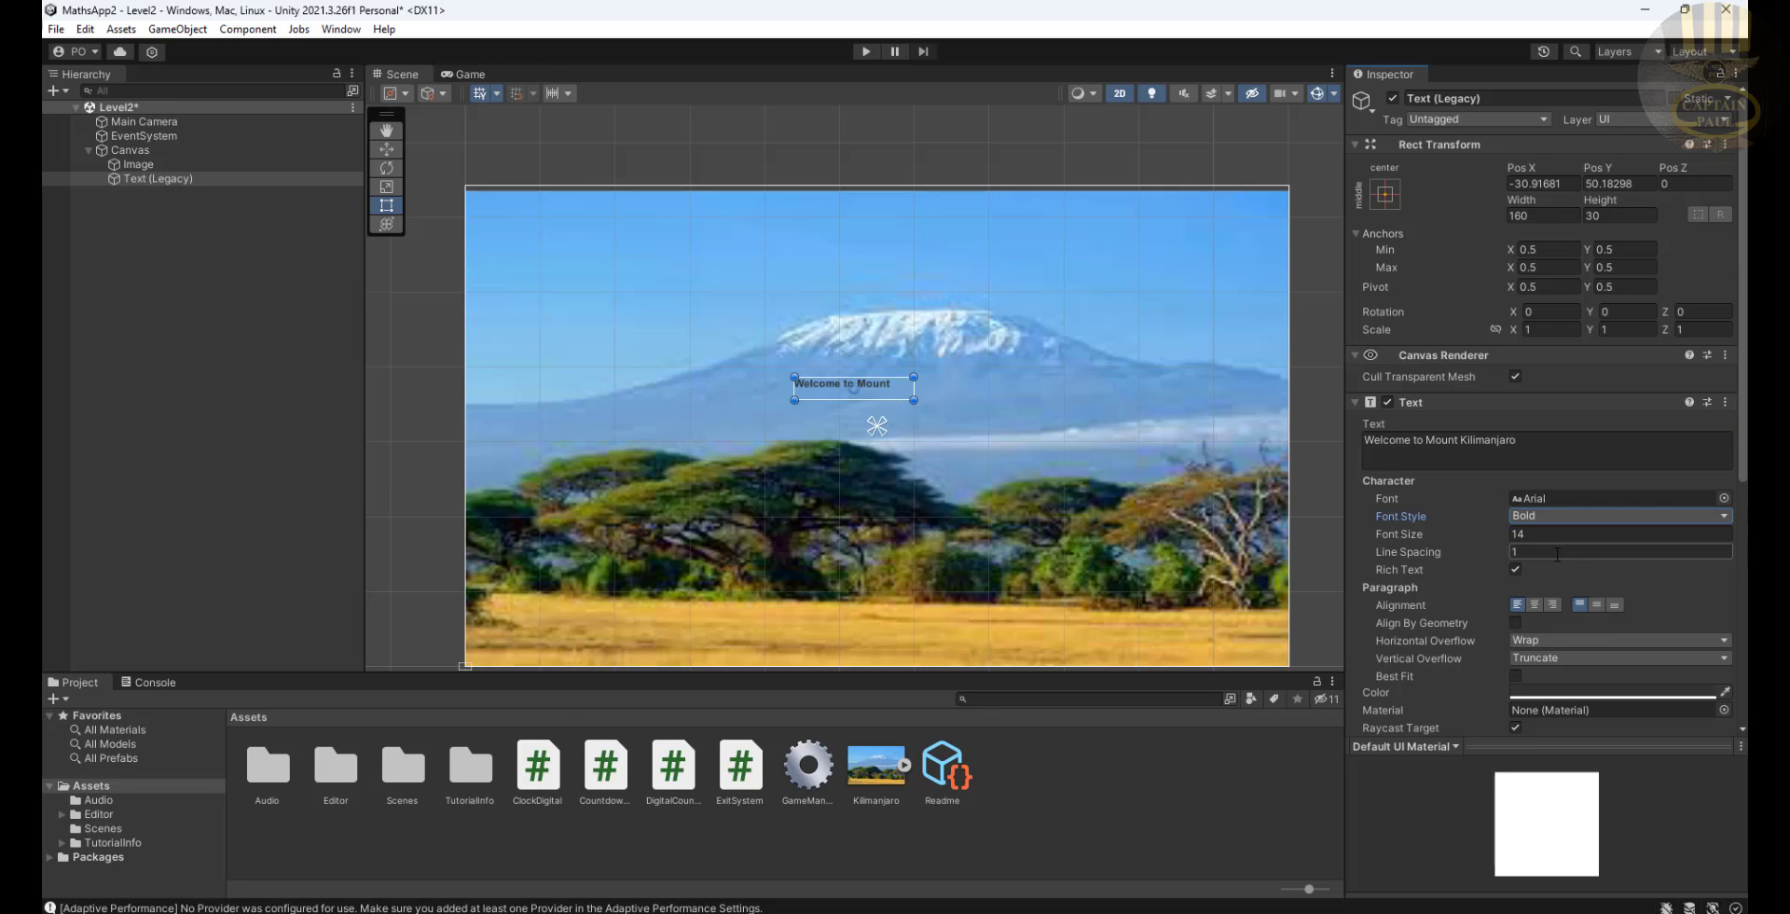
click(1647, 536)
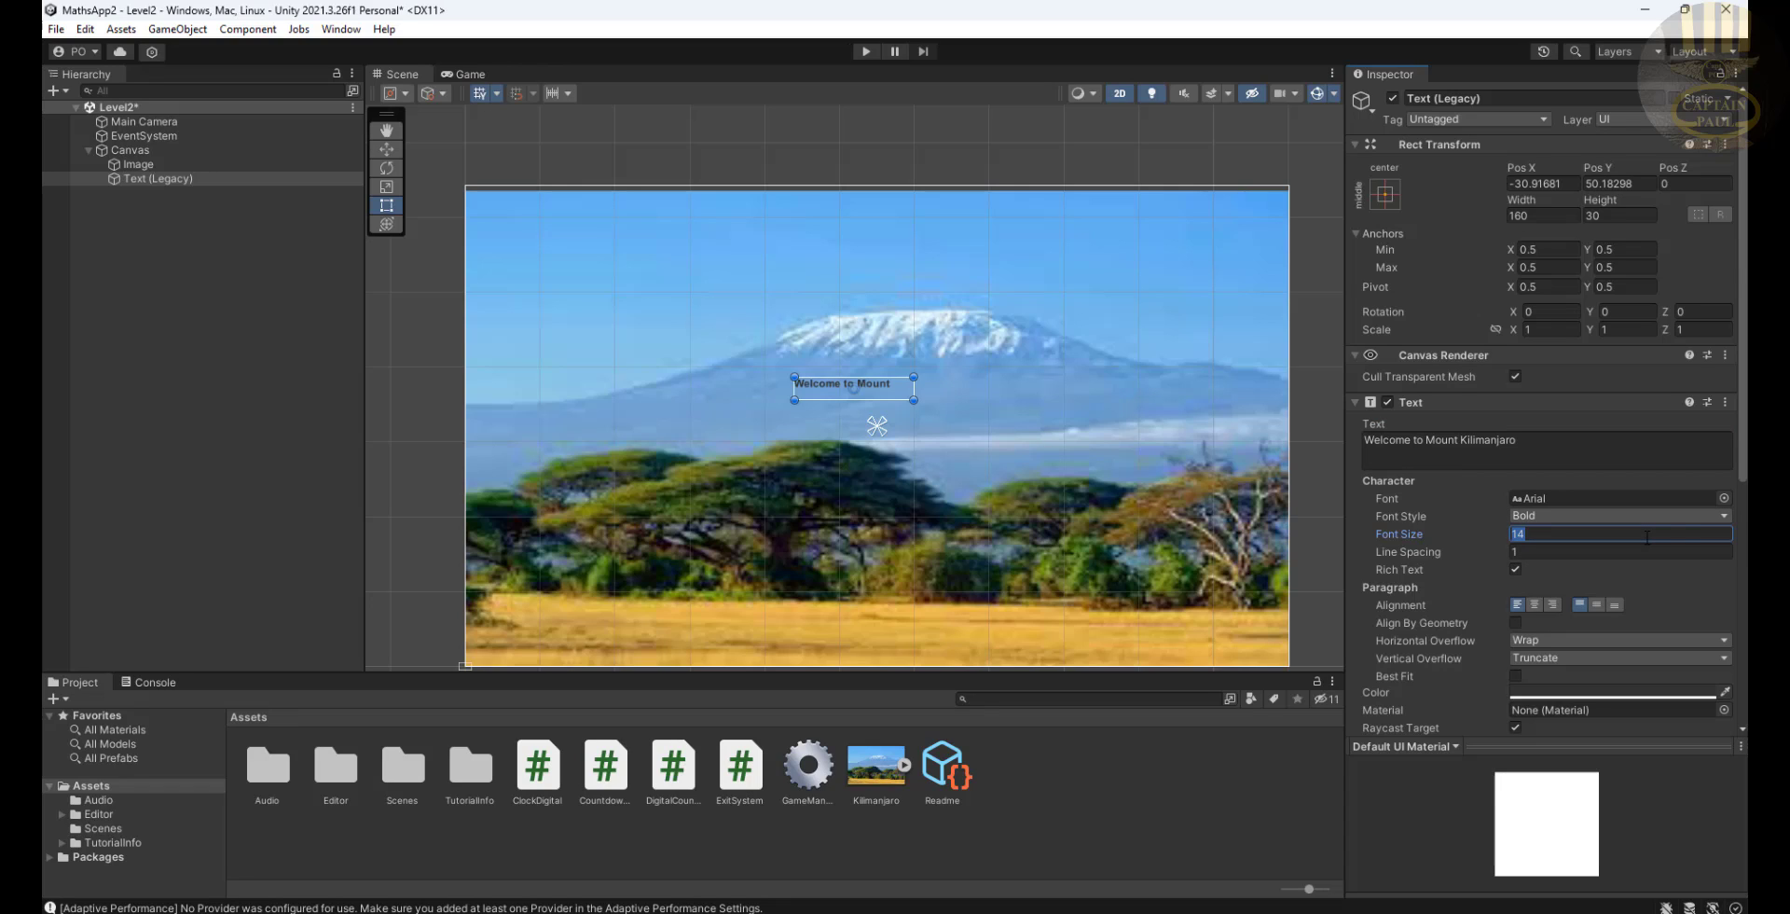
text(70)
click(1667, 693)
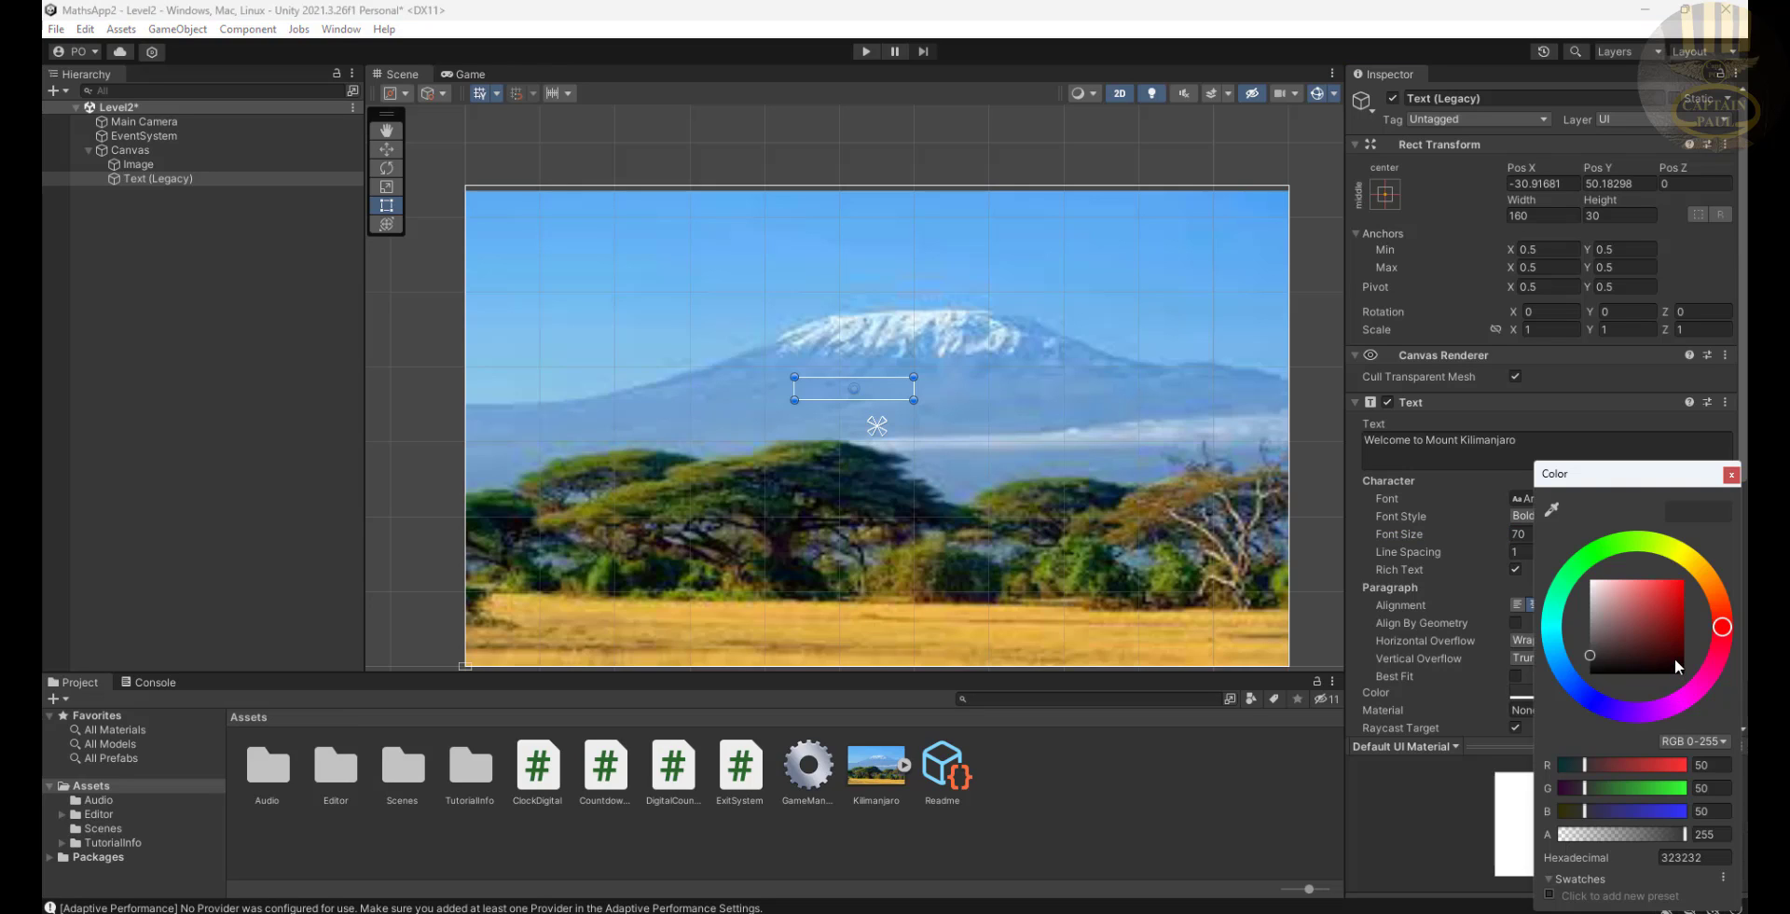
click(1608, 590)
click(1731, 475)
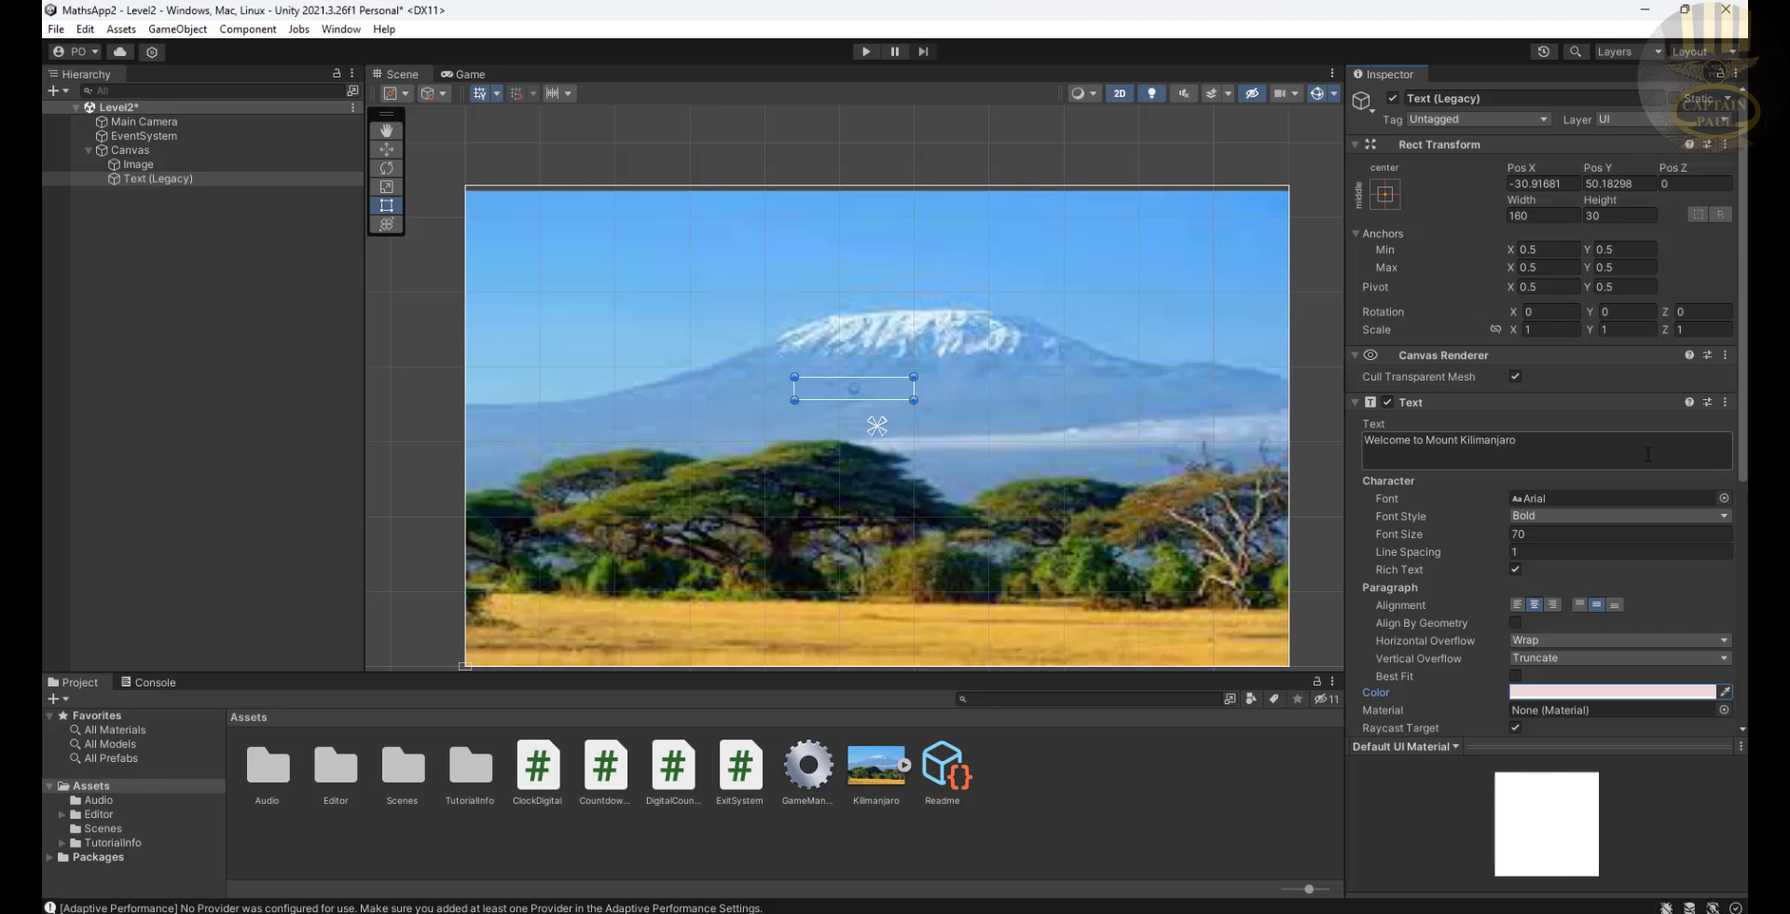
Stretch the welcome text box across the upper part of the canvas so it fits on one line, and save the Level2 scene
drag(794, 378, 478, 205)
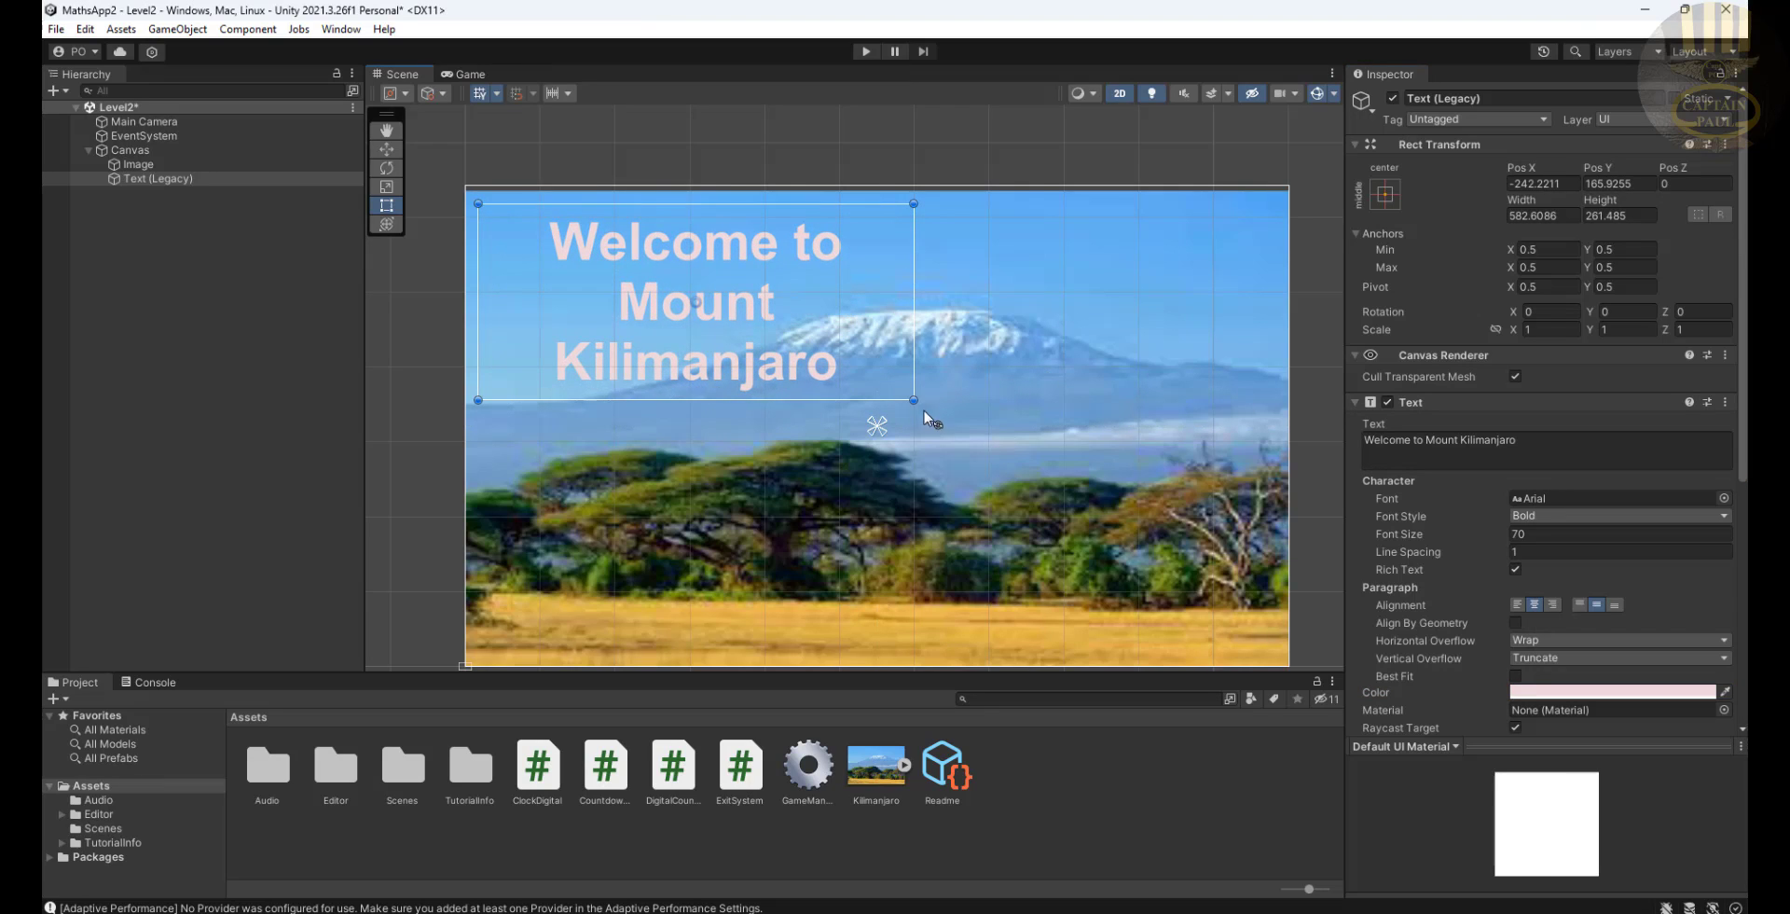
drag(914, 399, 1276, 290)
click(1002, 432)
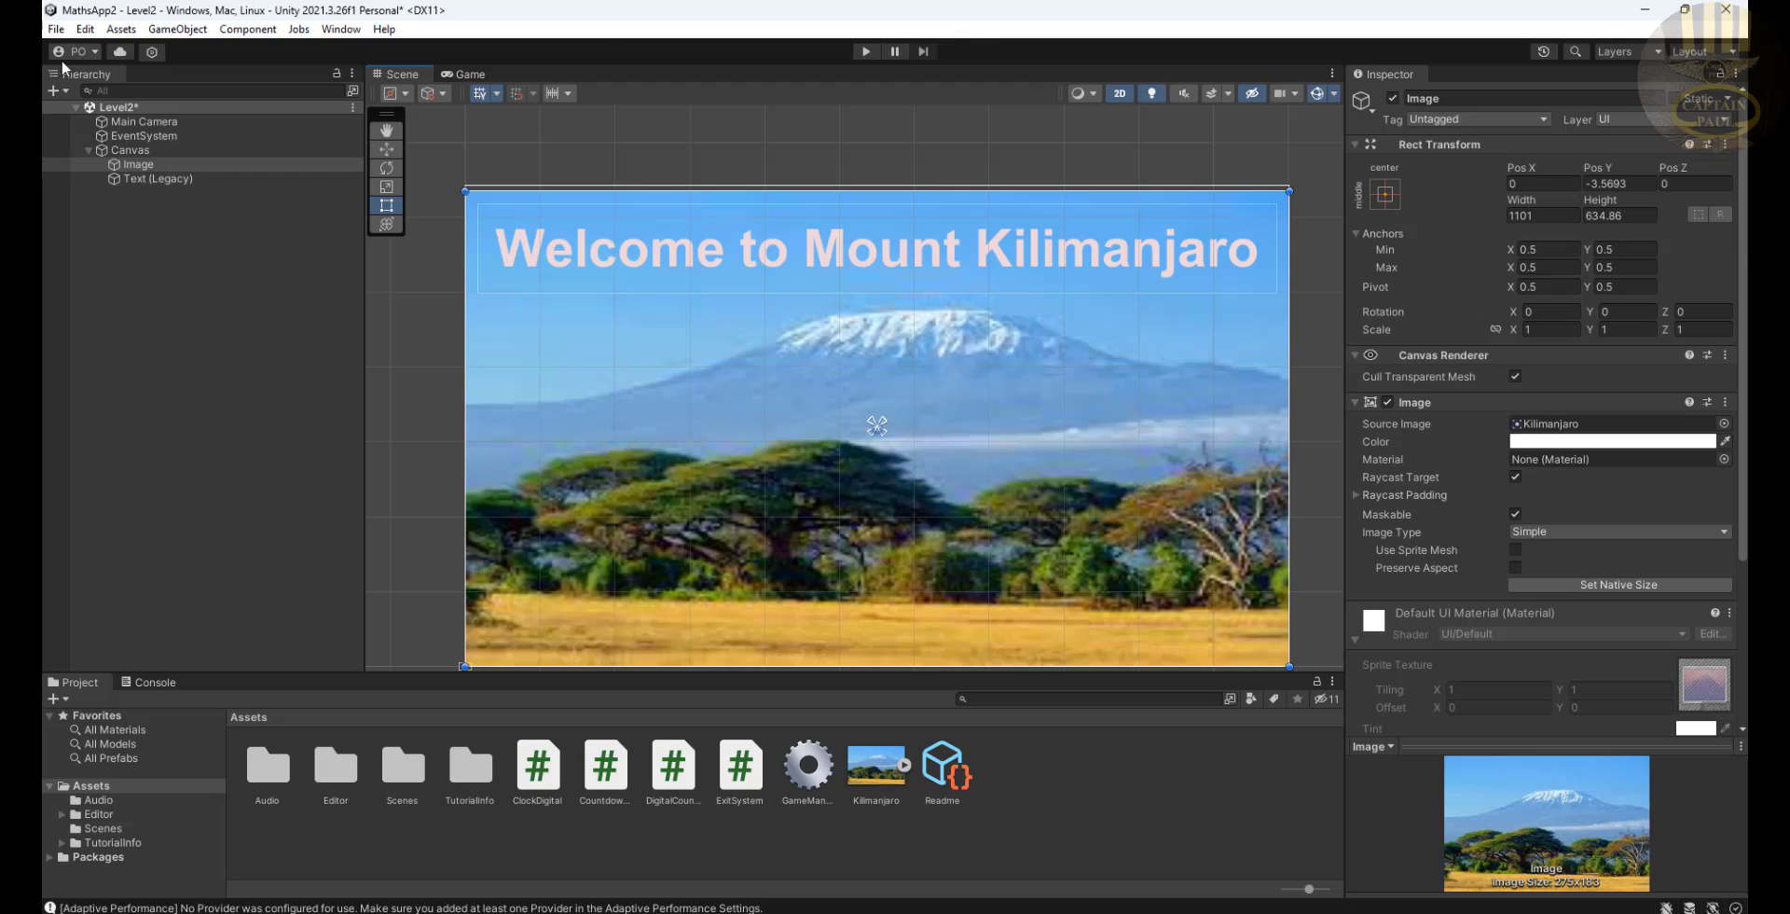
click(54, 30)
click(97, 119)
click(516, 852)
Open SampleScene from the Scenes folder and run the app in play mode
double_click(411, 776)
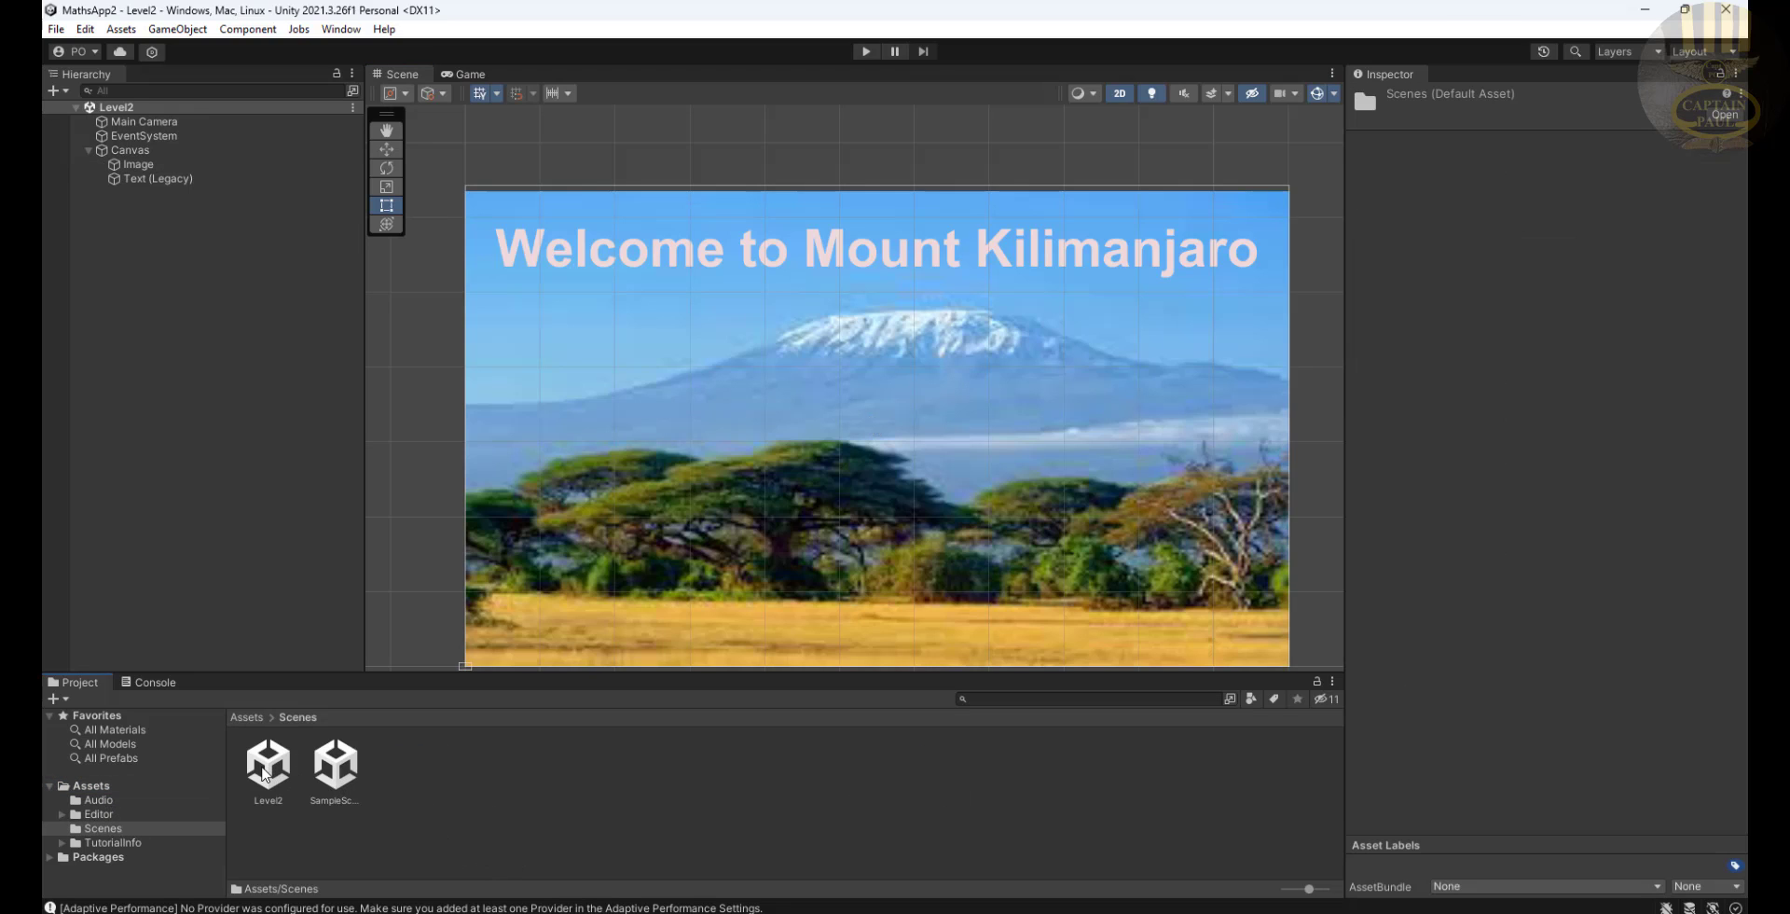
double_click(337, 775)
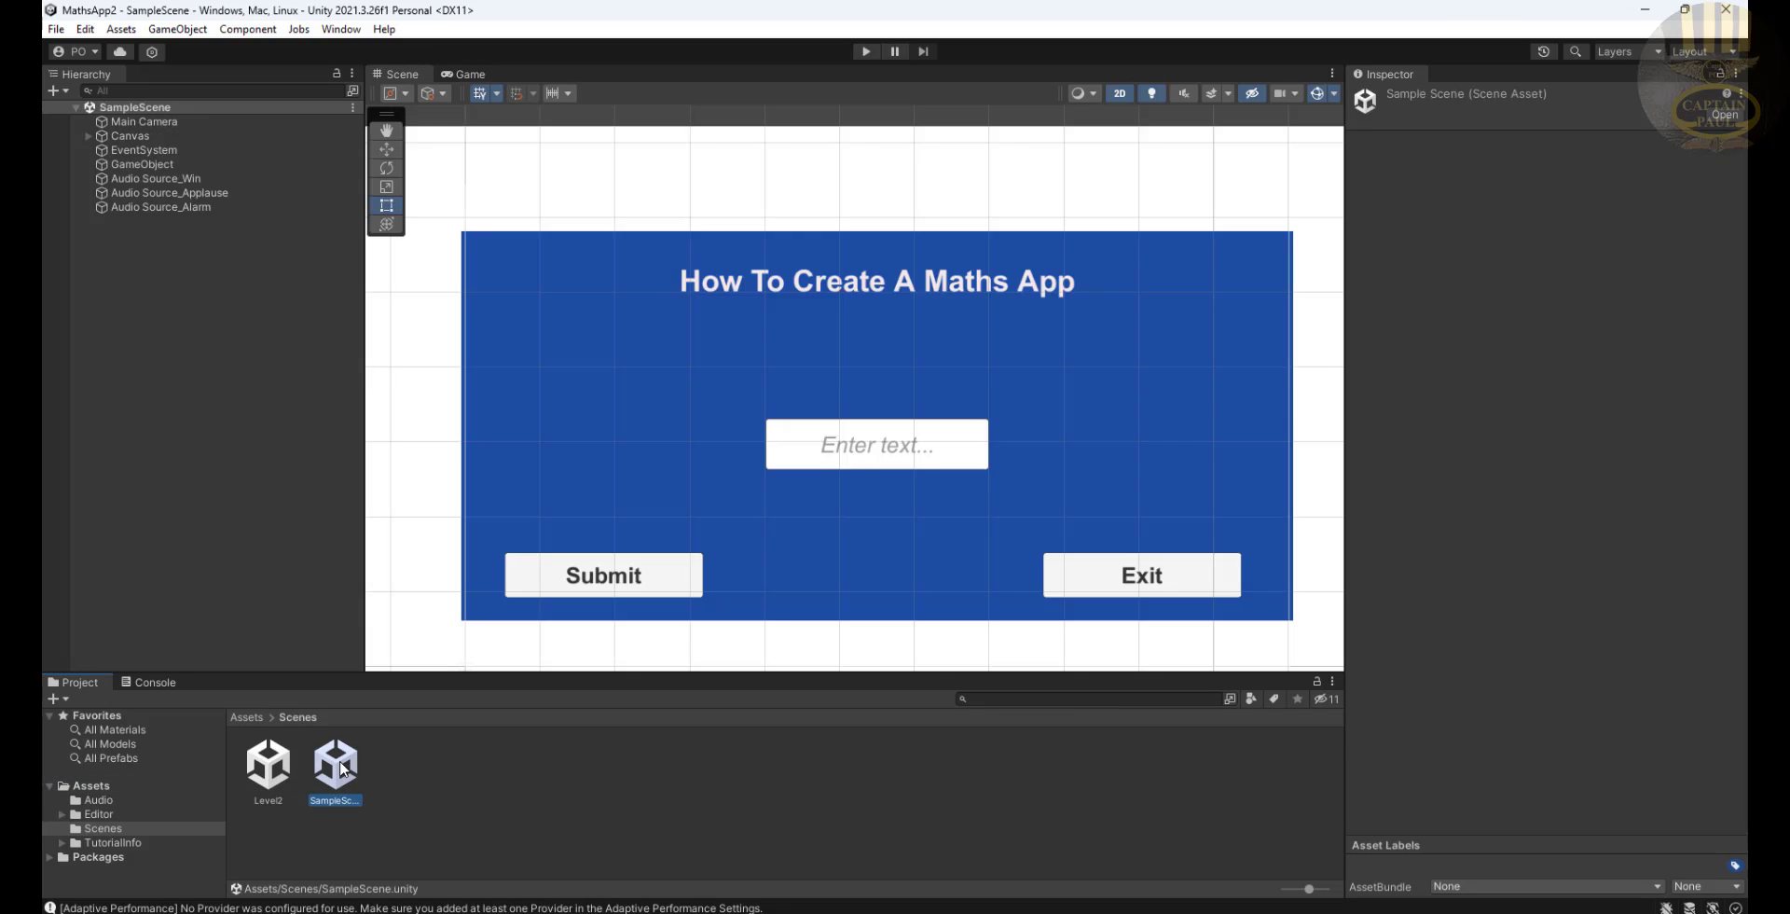
click(866, 51)
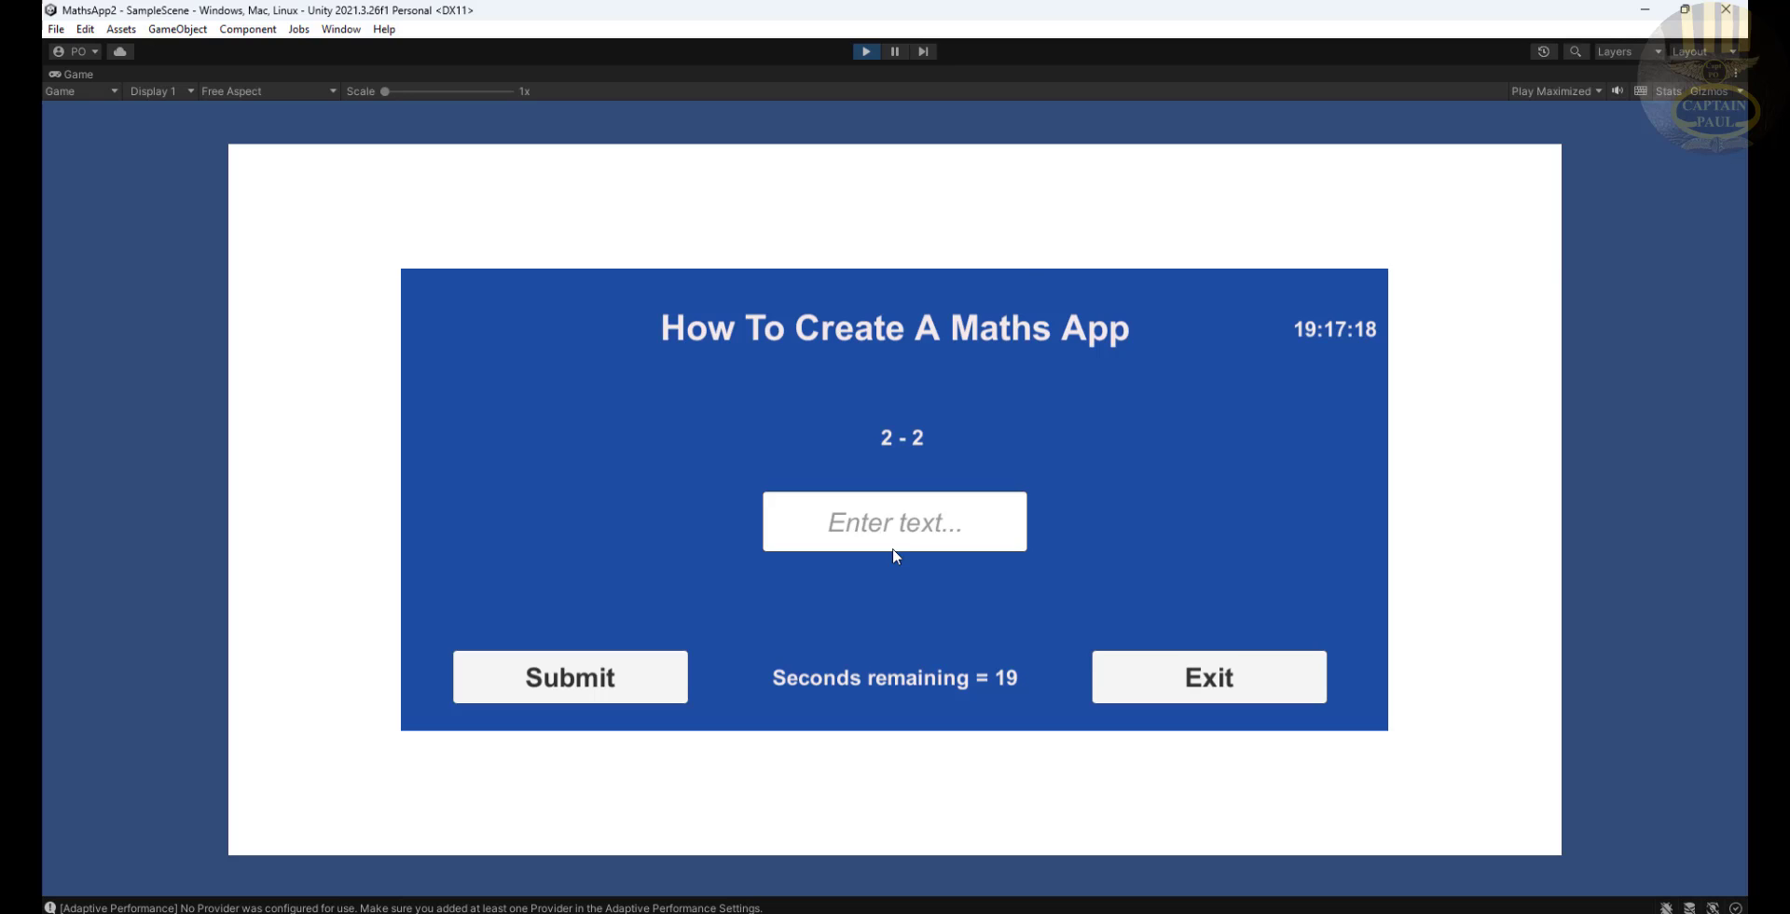
Test the quiz by submitting 0 as the answer to 2 - 2 and -7 as the answer to 2 / 9
click(853, 518)
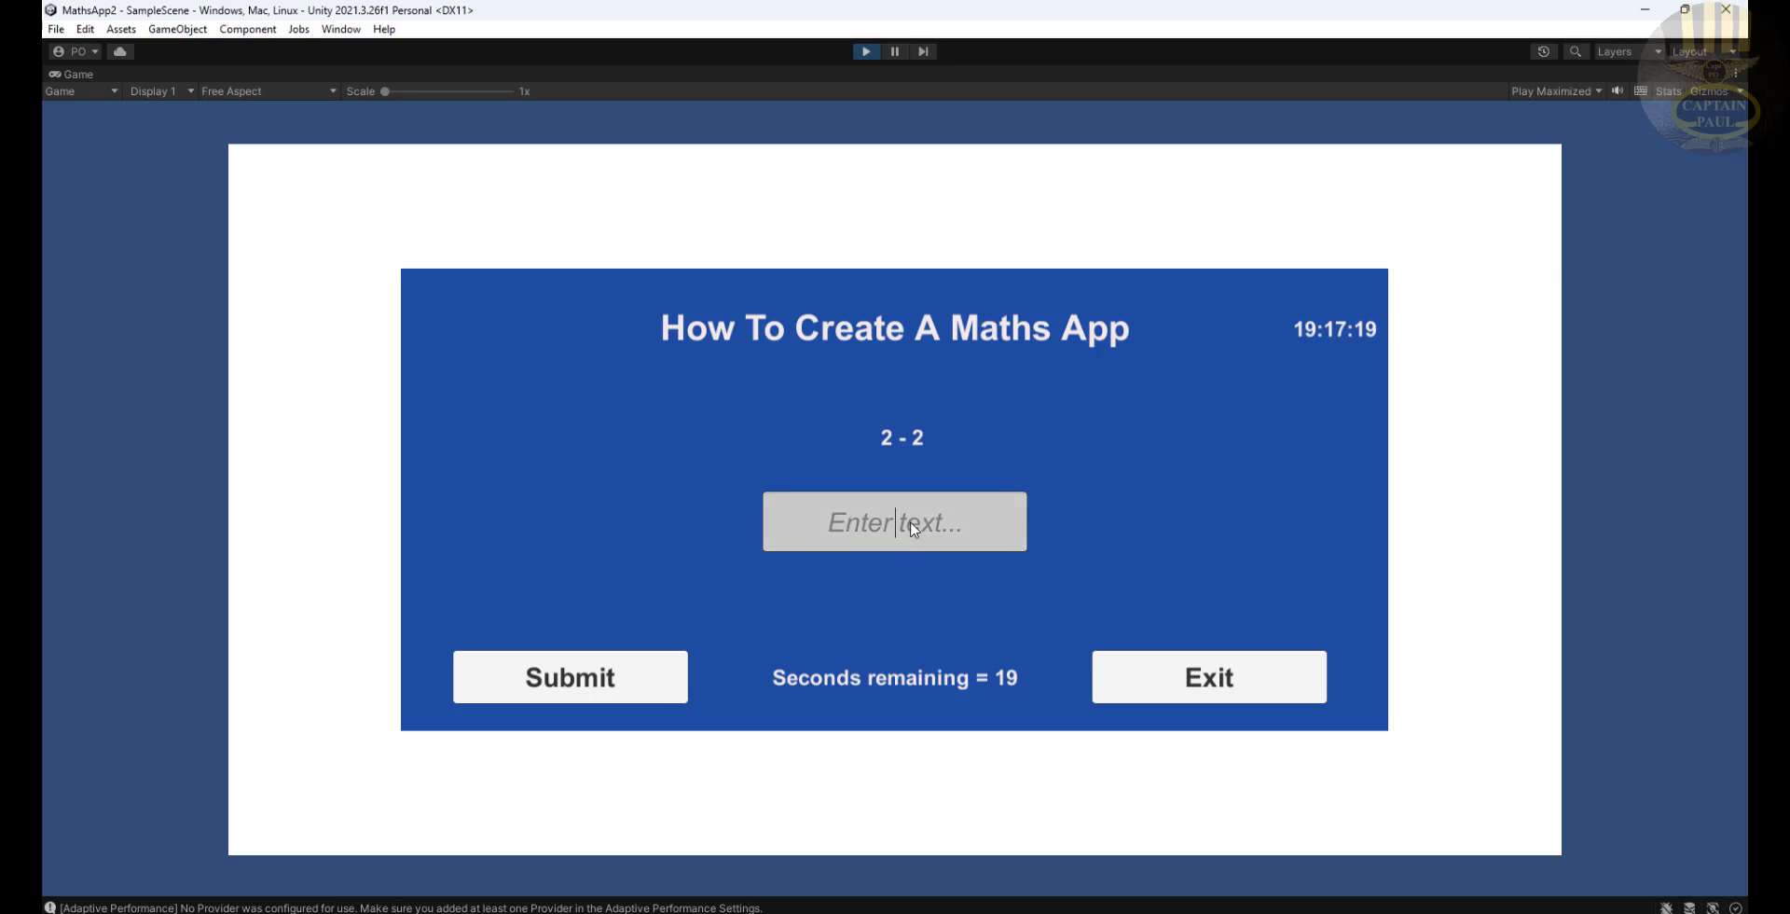
text(0)
click(685, 663)
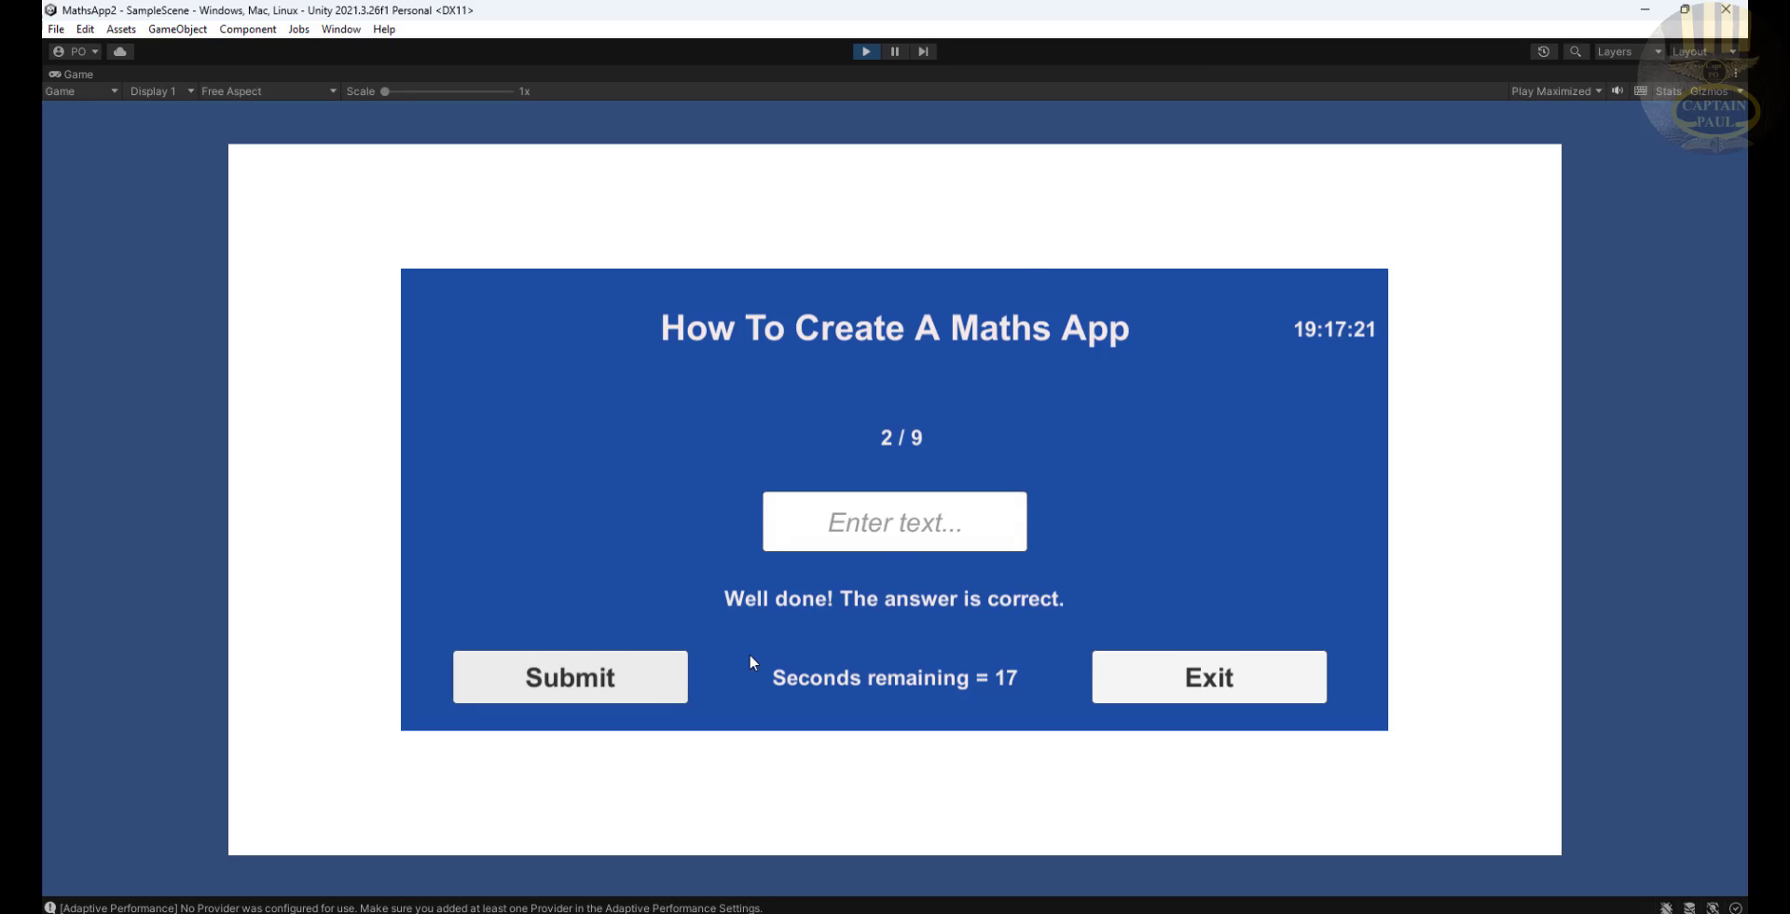
click(936, 525)
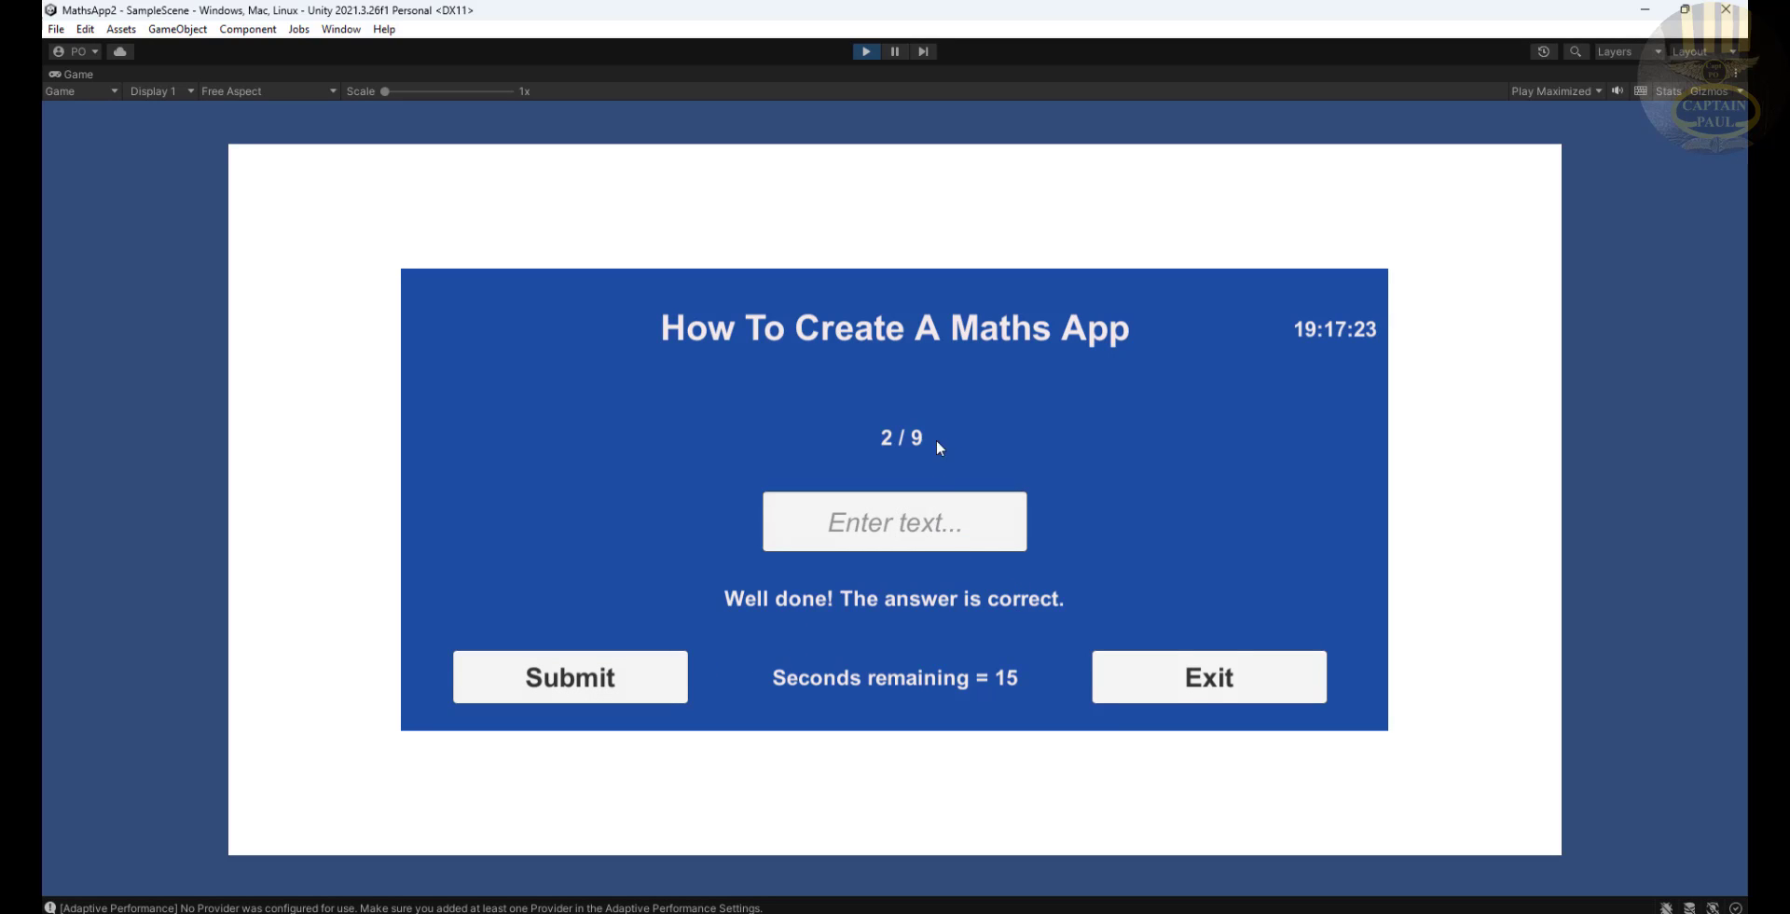
text(-7)
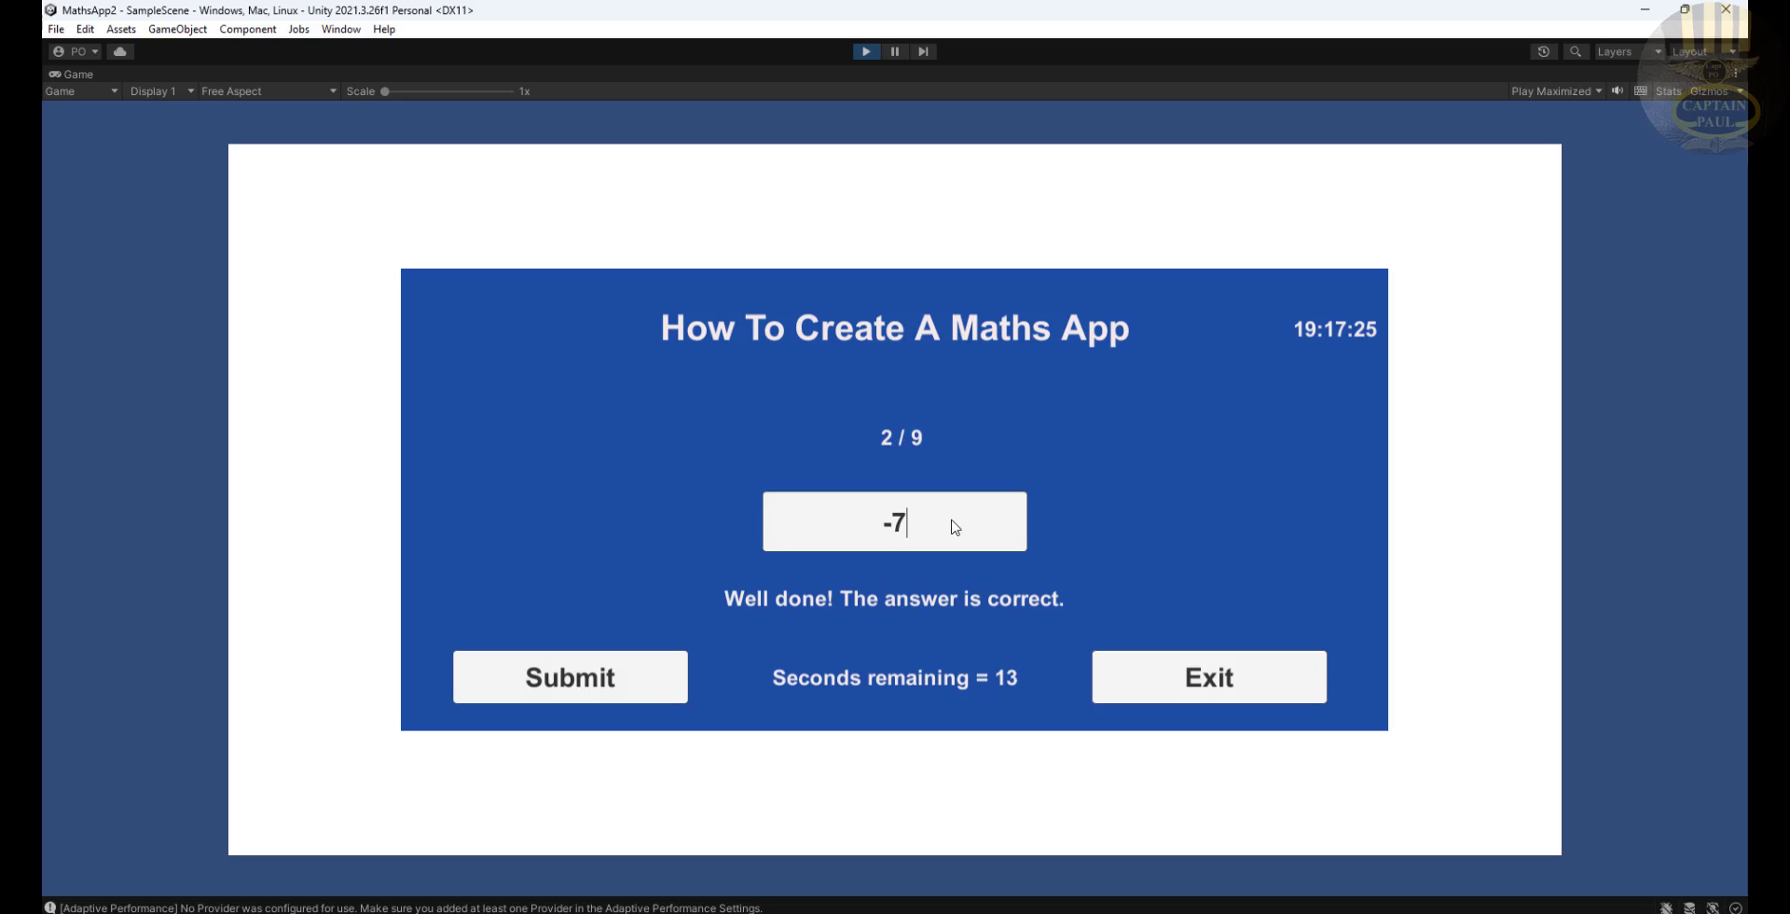
click(662, 679)
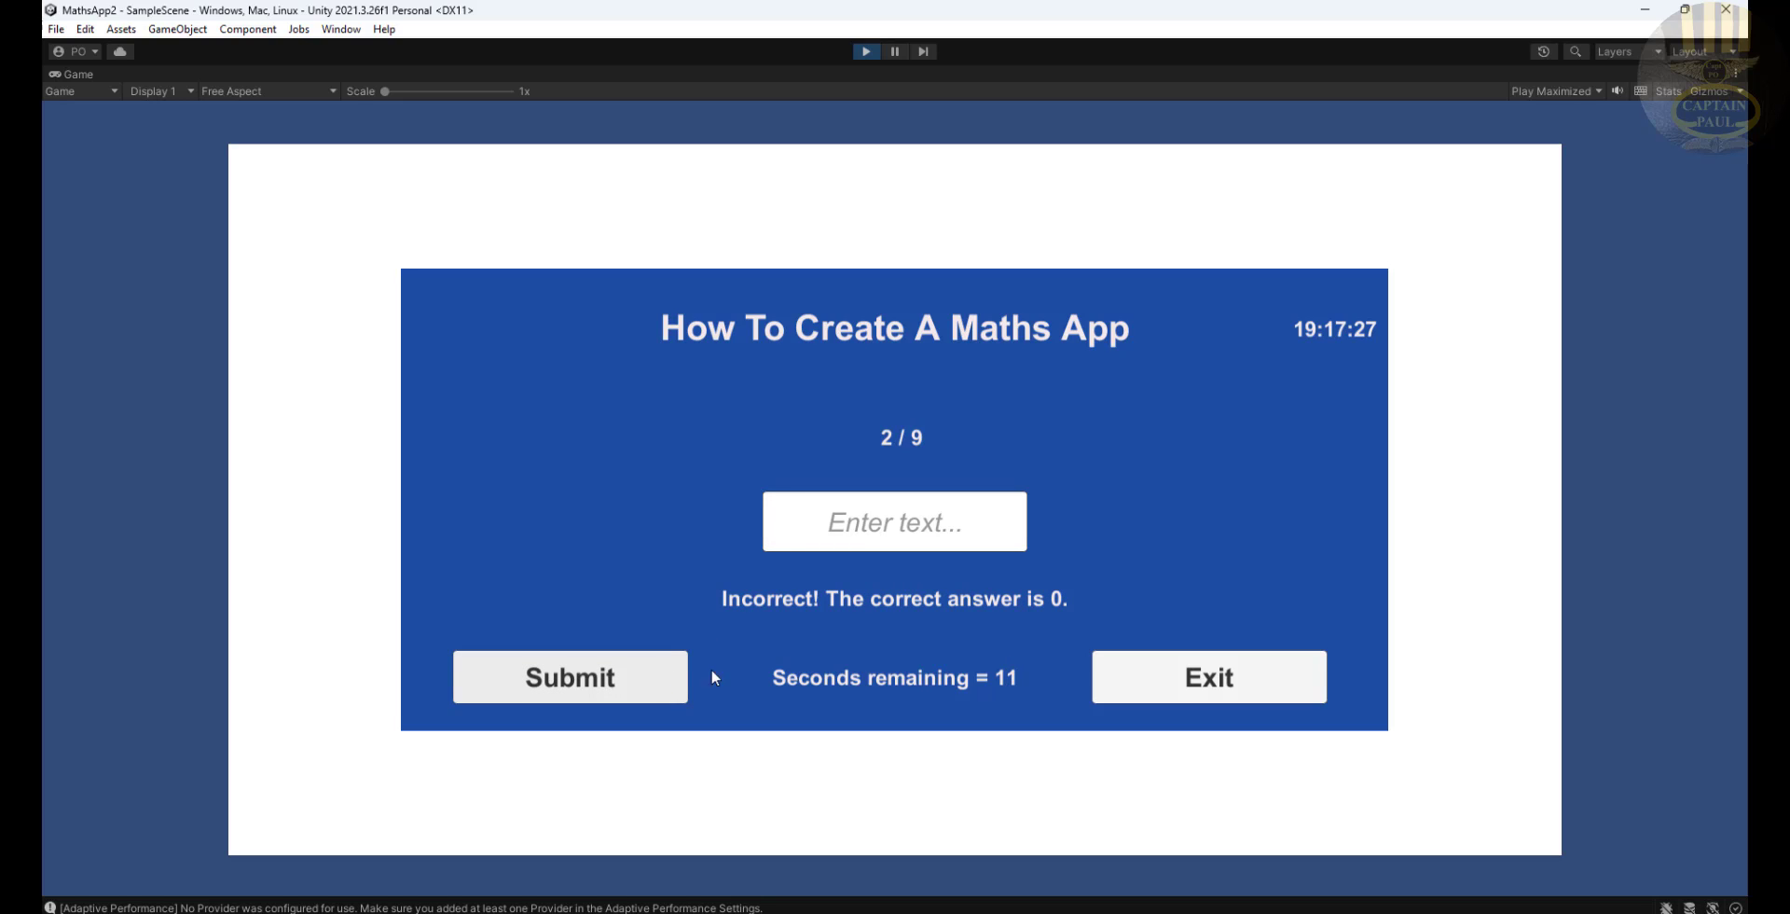
Submit 0 for 2 / 9 and 64 for 8 * 8, and stop play mode once the Level2 scene loads
click(928, 528)
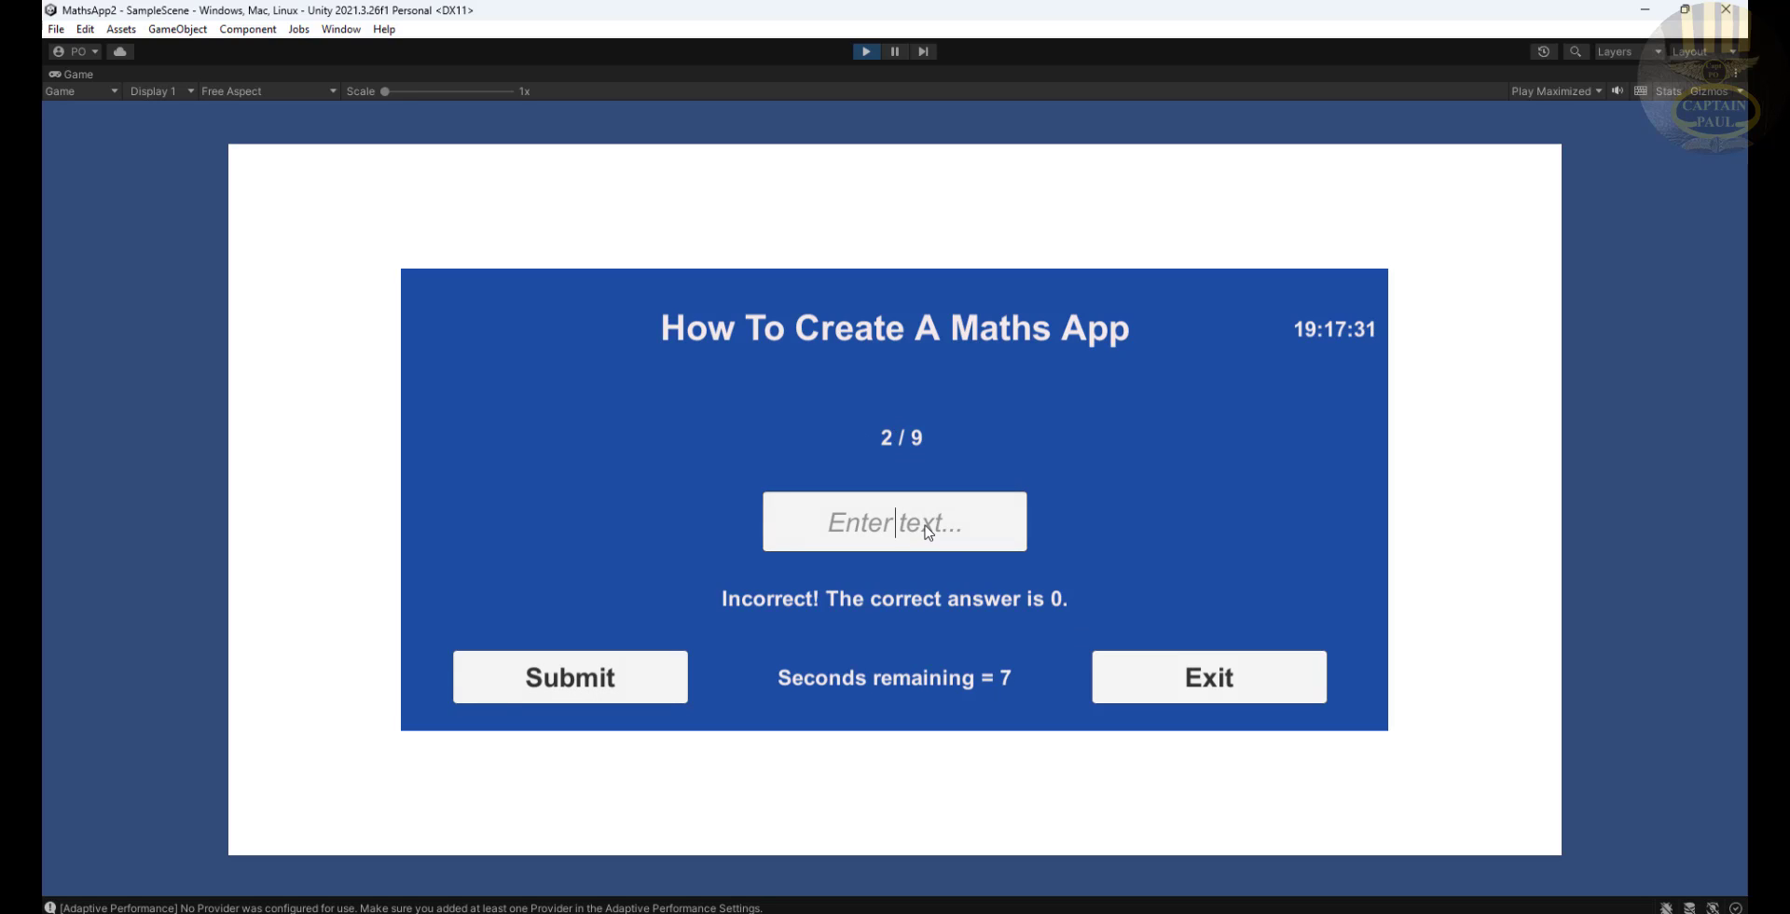
text(0)
click(616, 687)
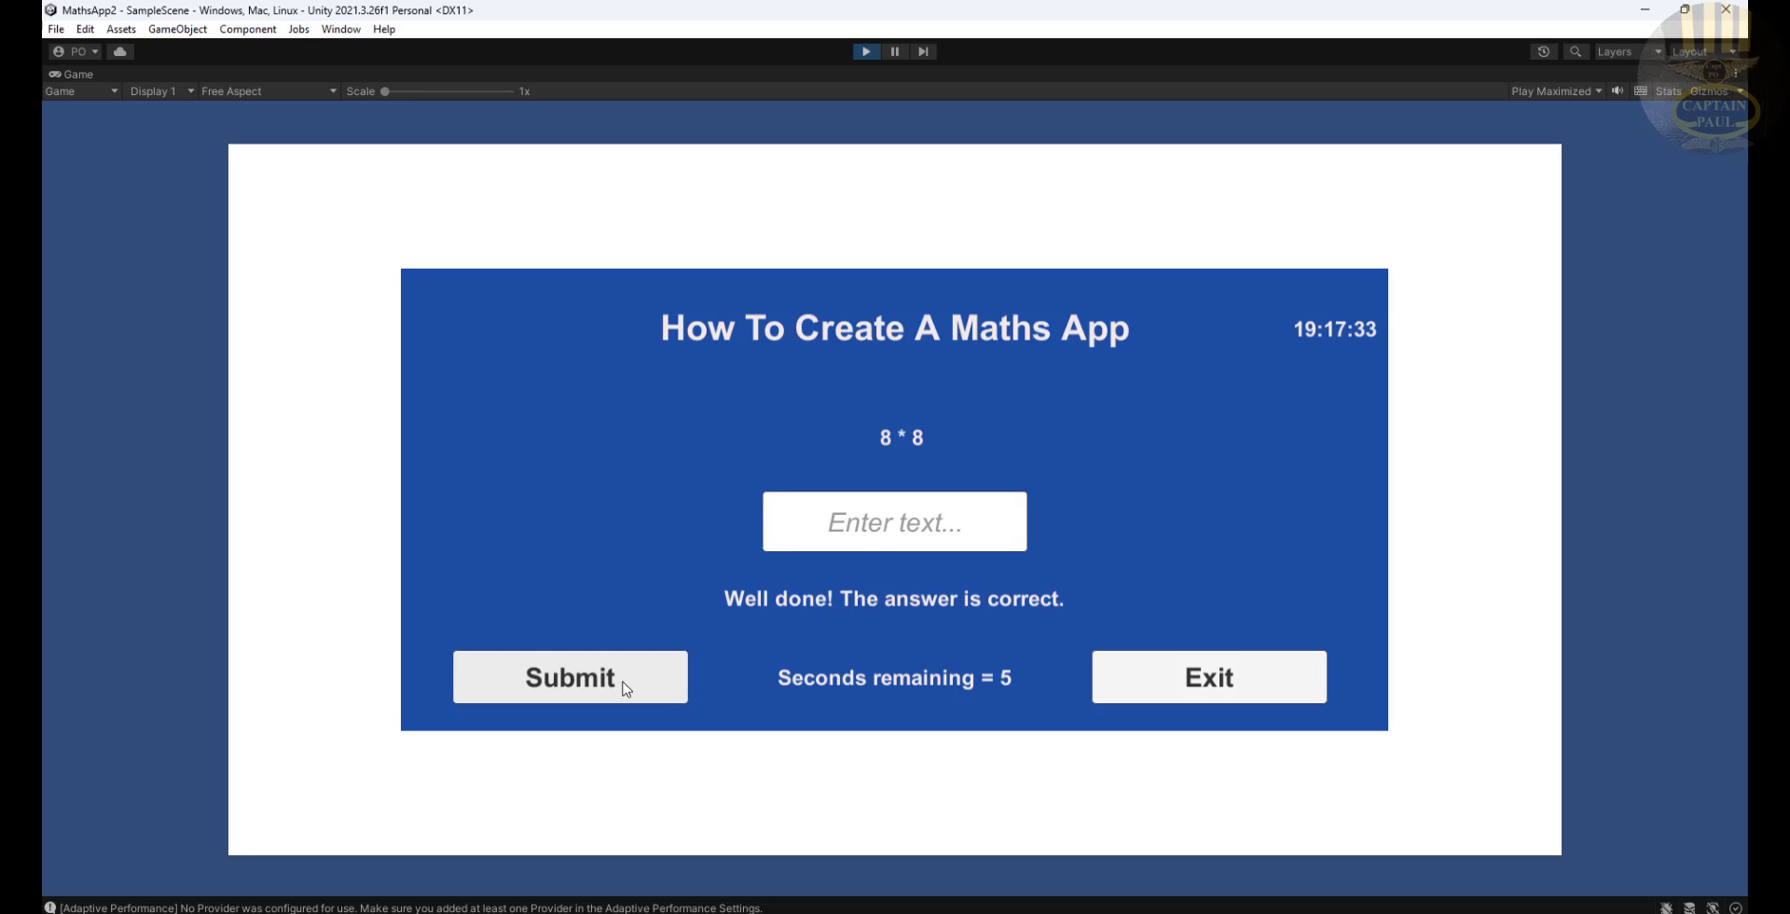
click(948, 529)
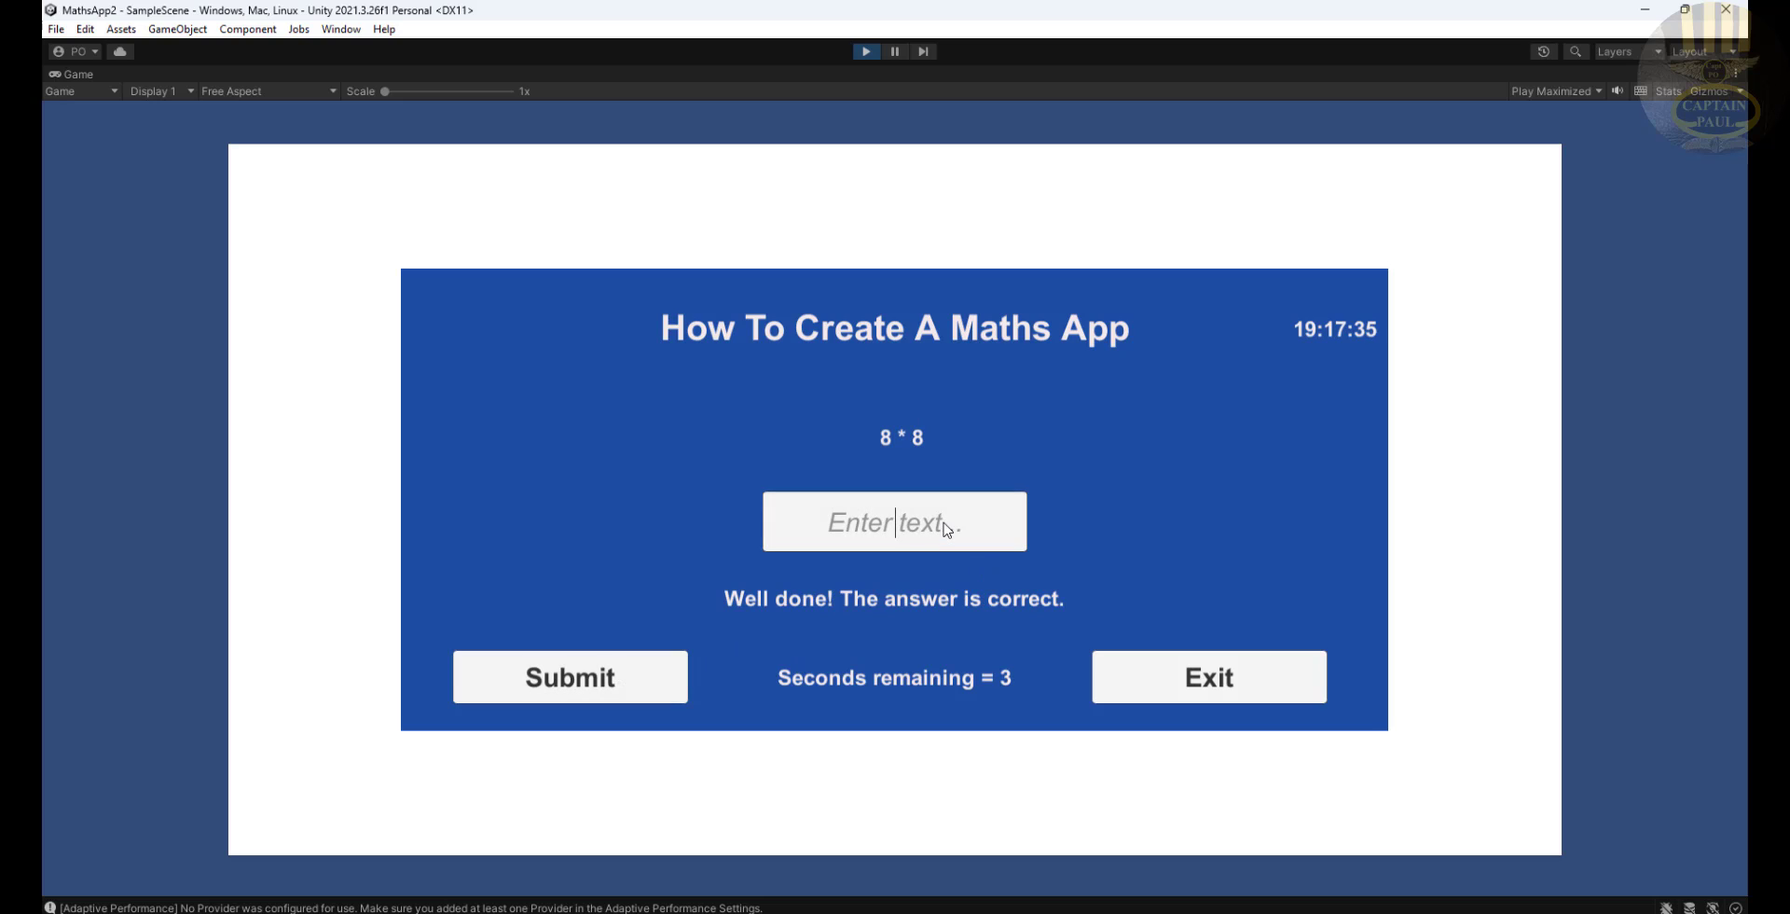
text(64)
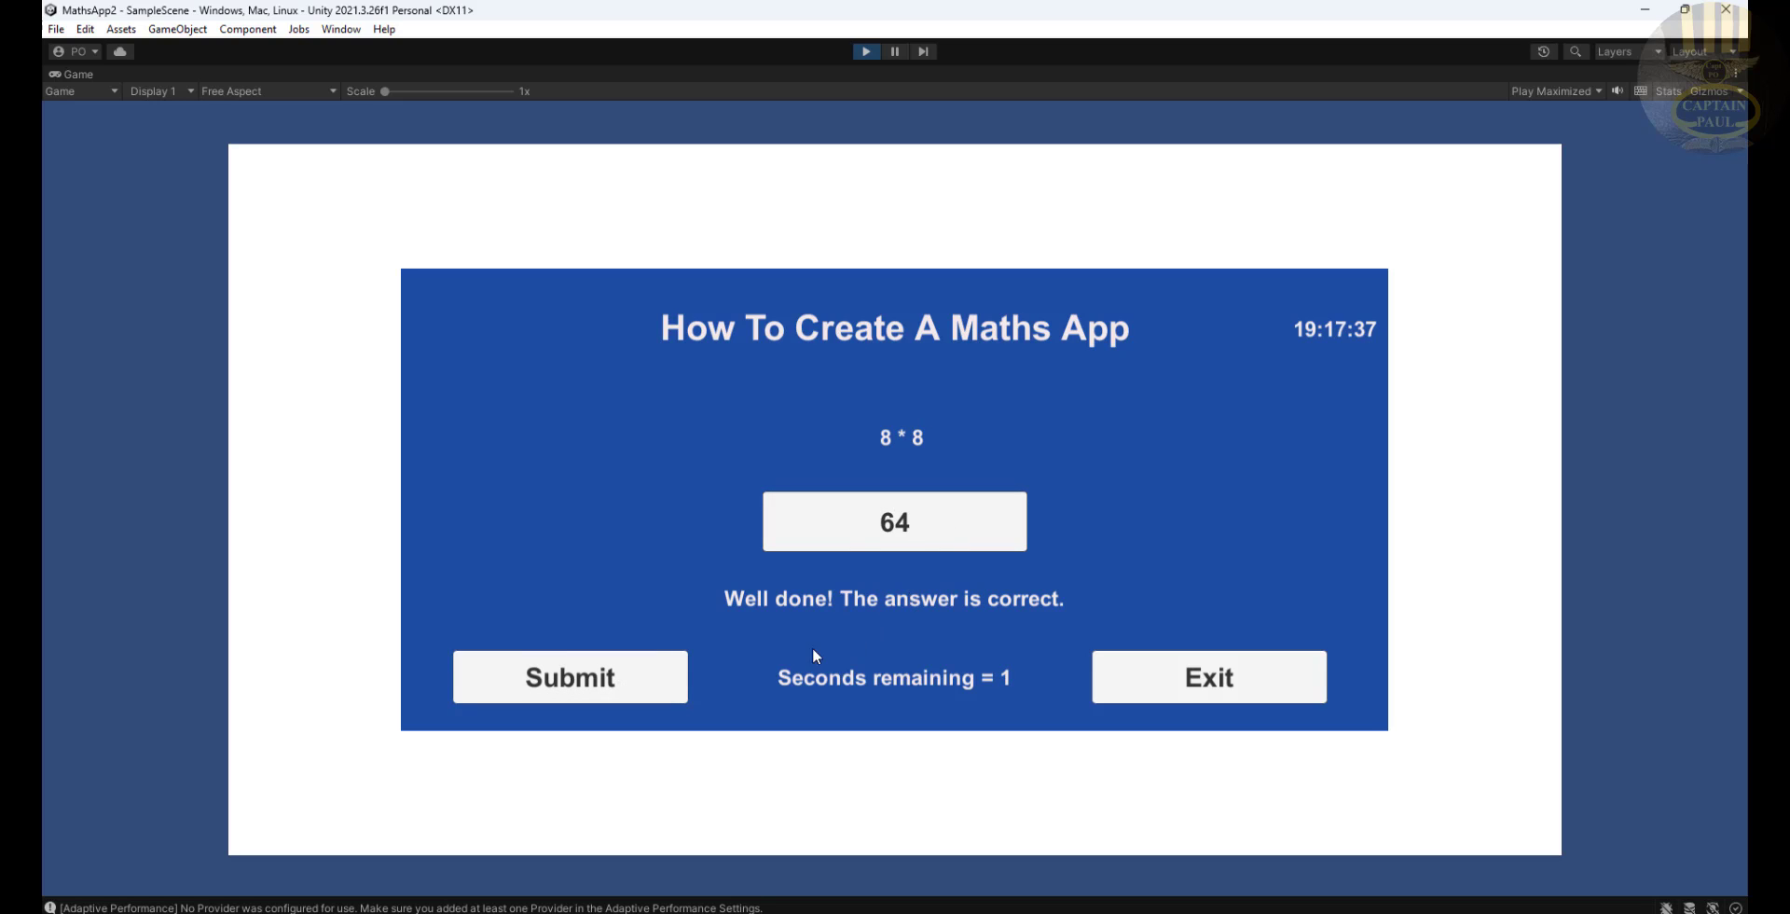
click(647, 675)
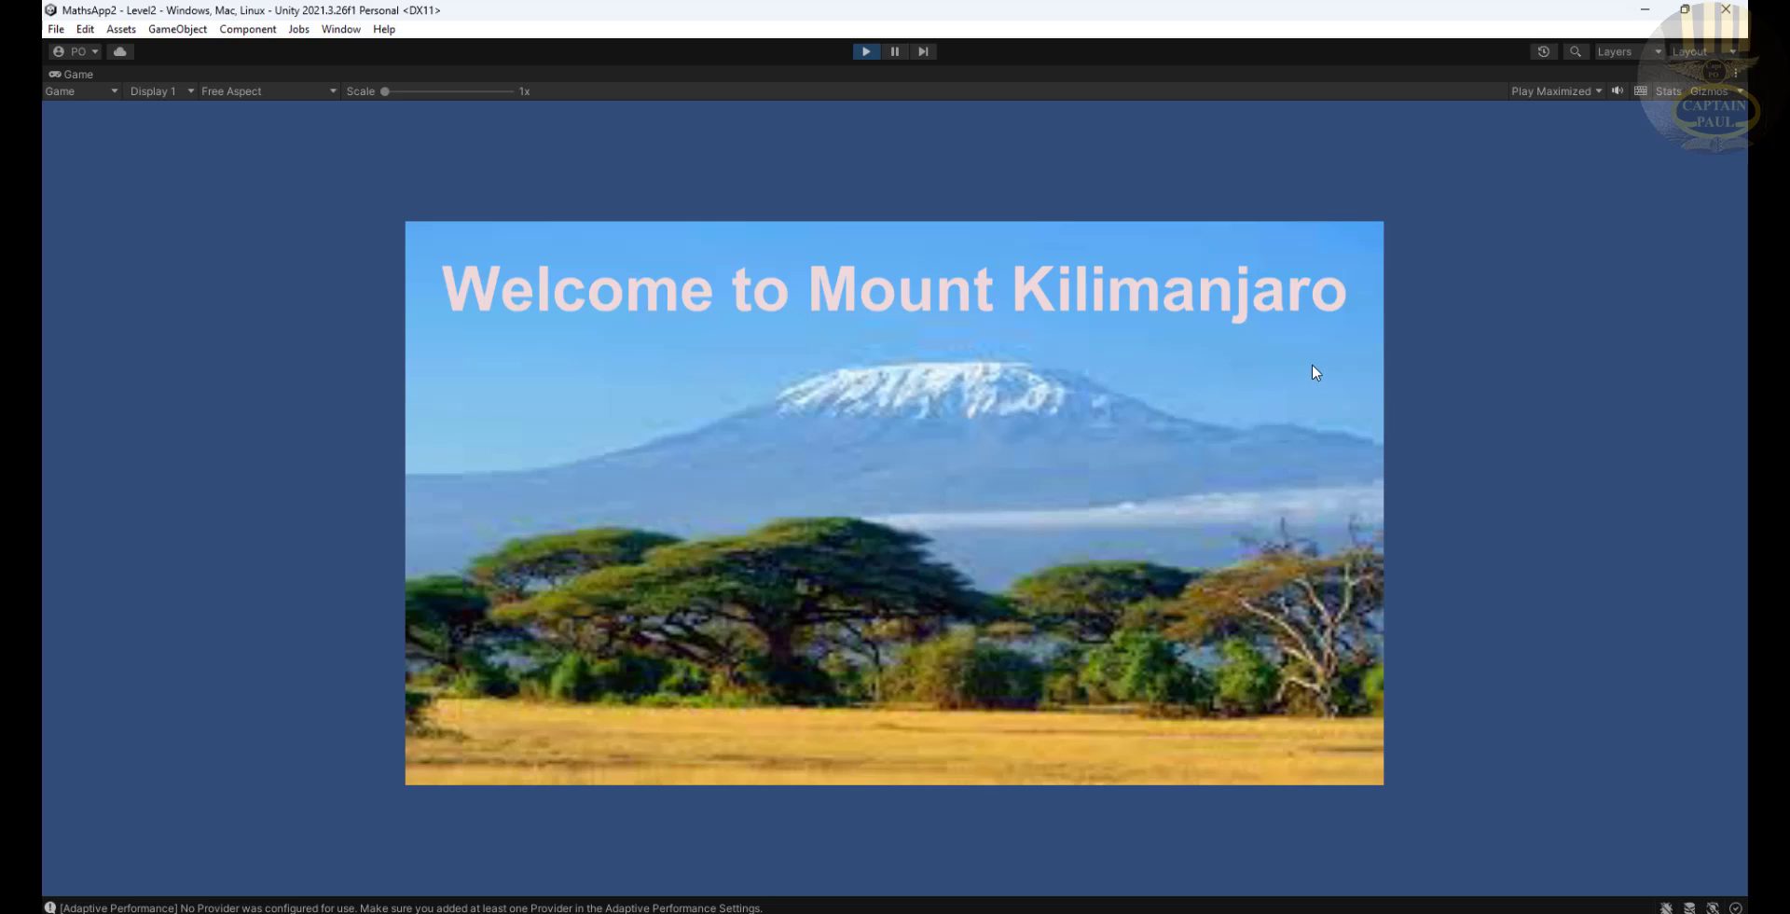
click(865, 53)
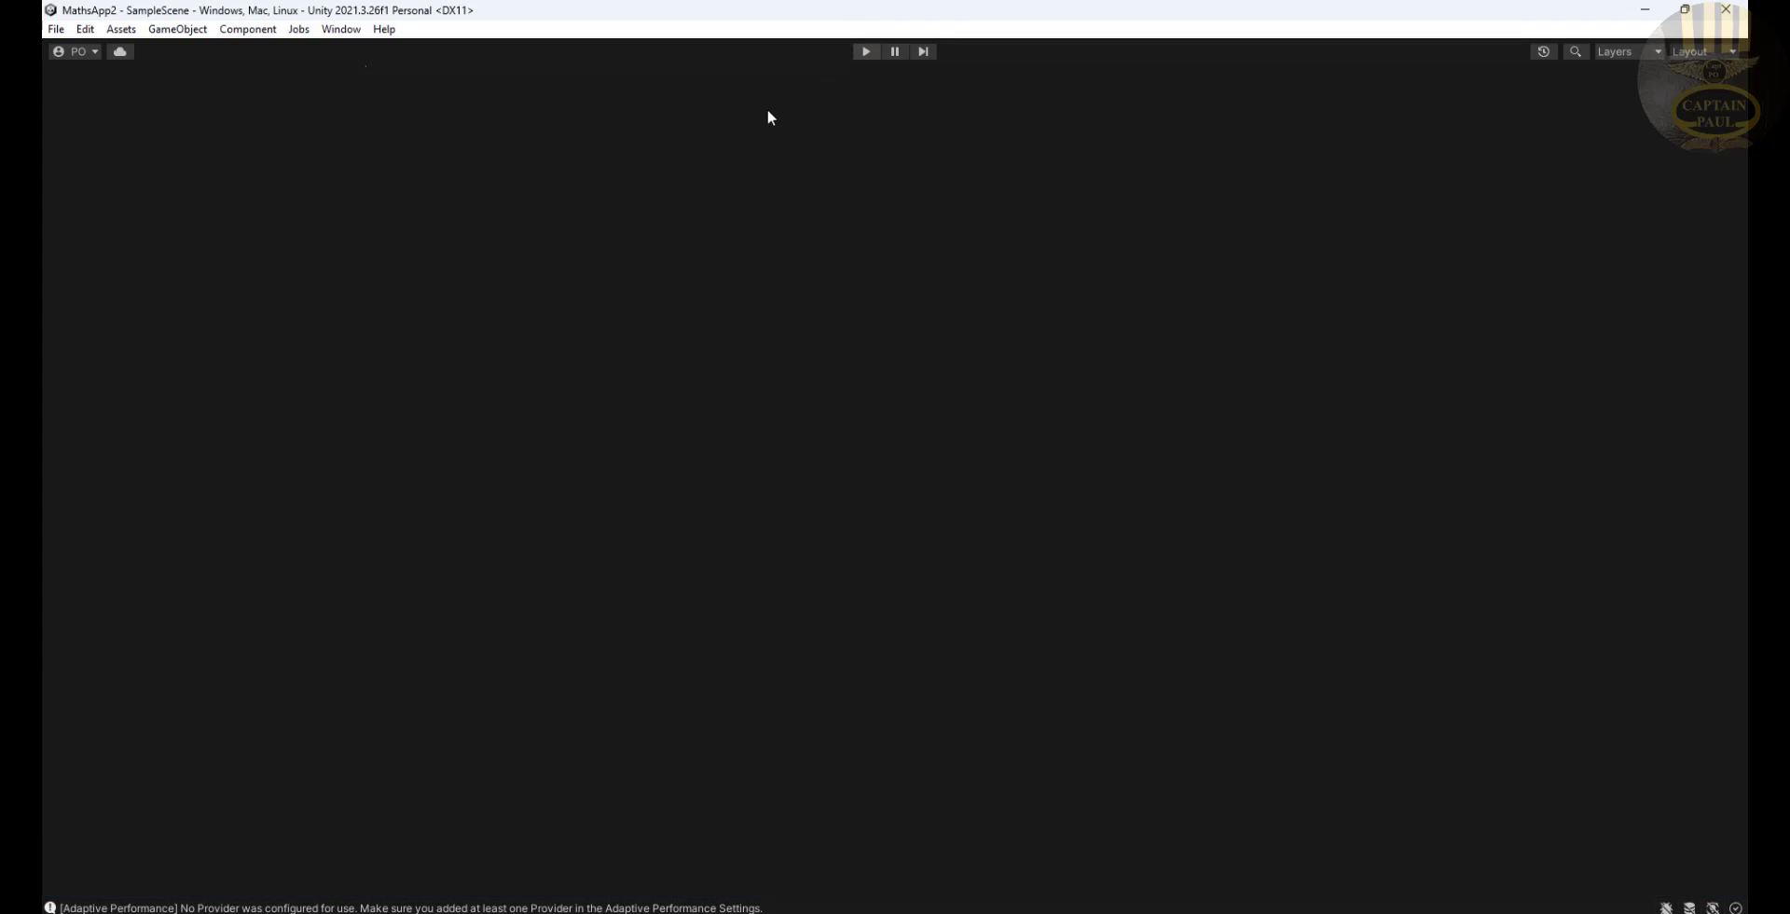
click(56, 31)
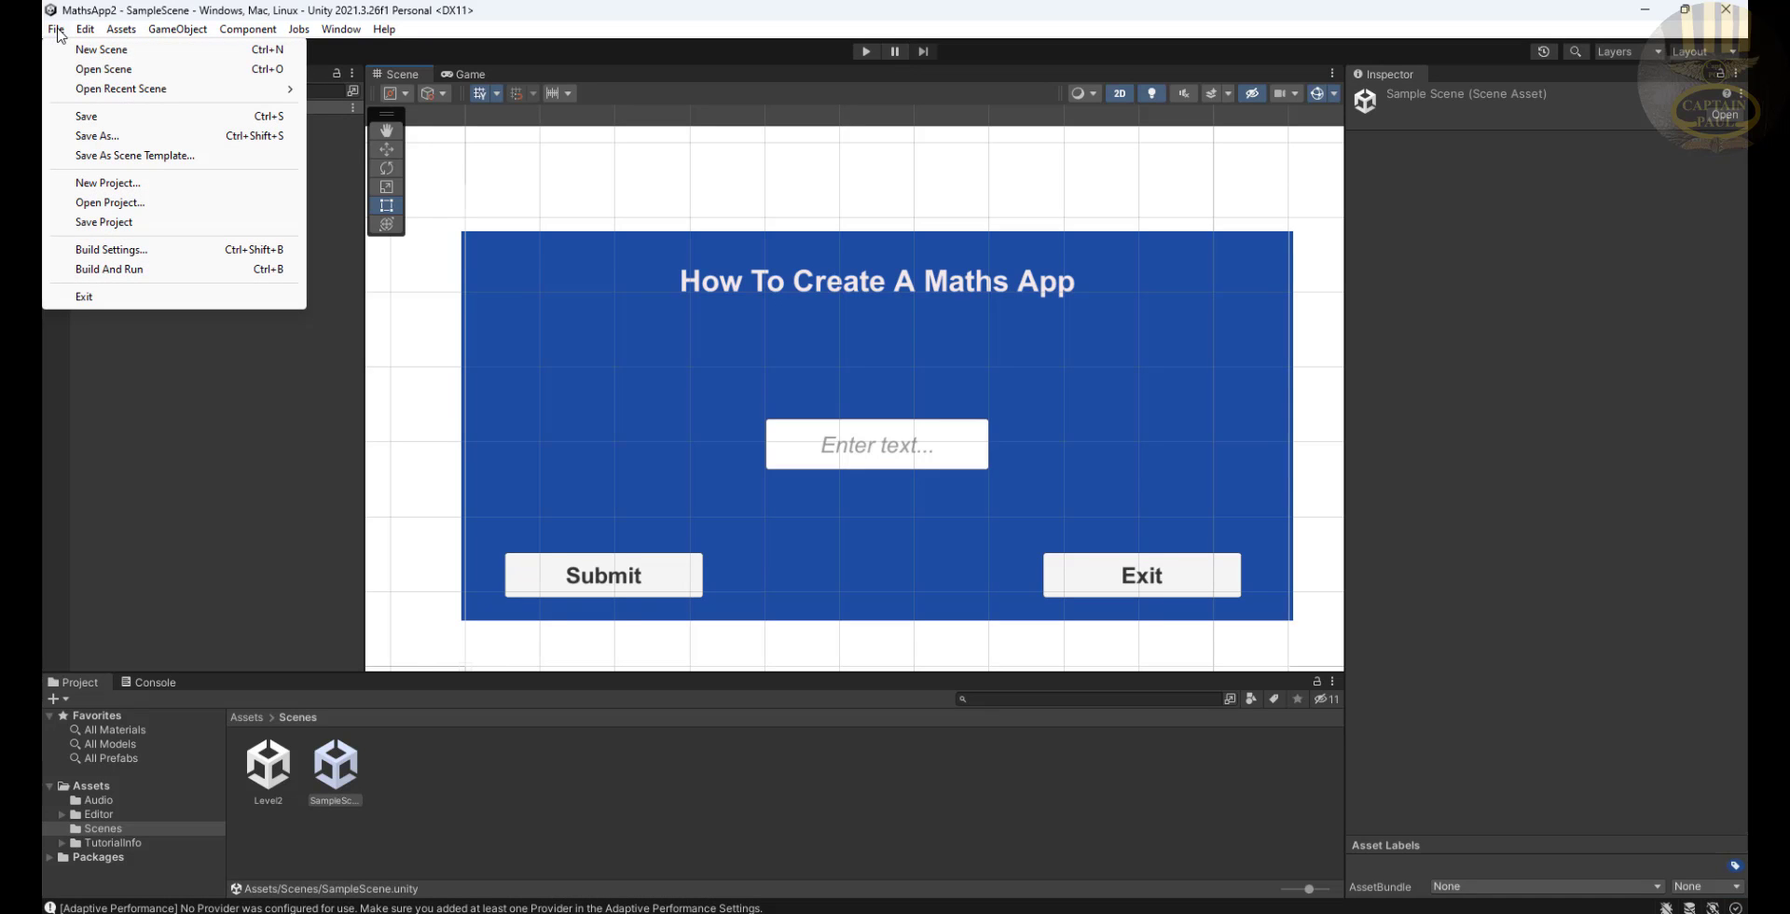
click(96, 273)
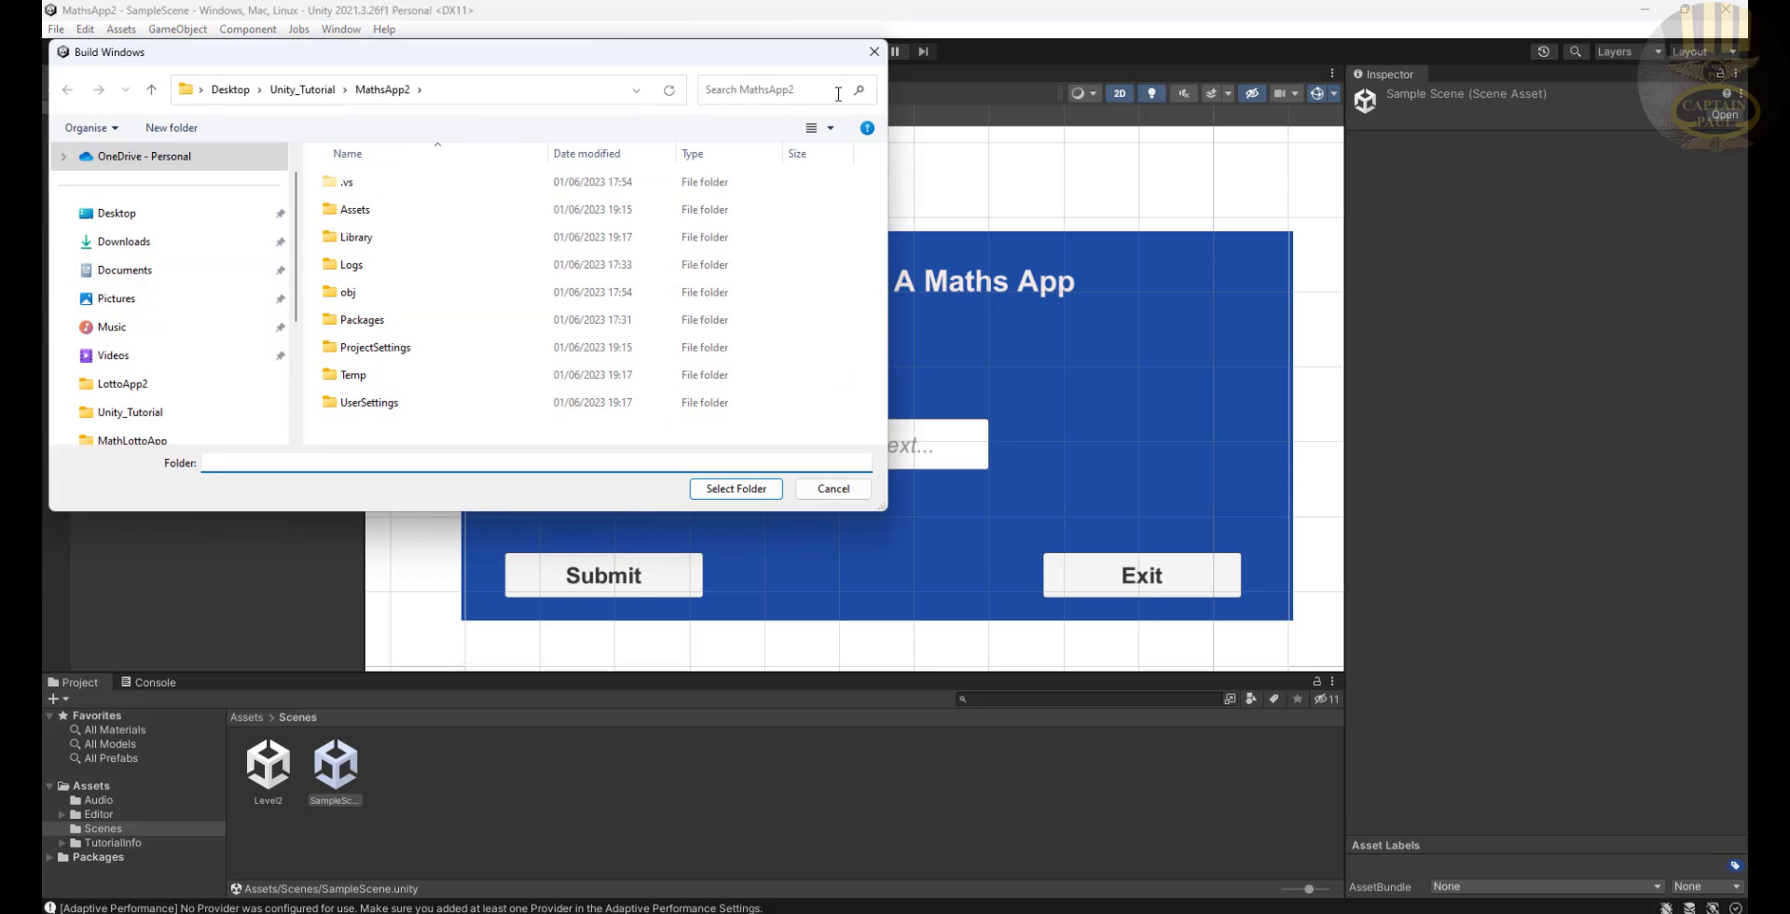
click(874, 54)
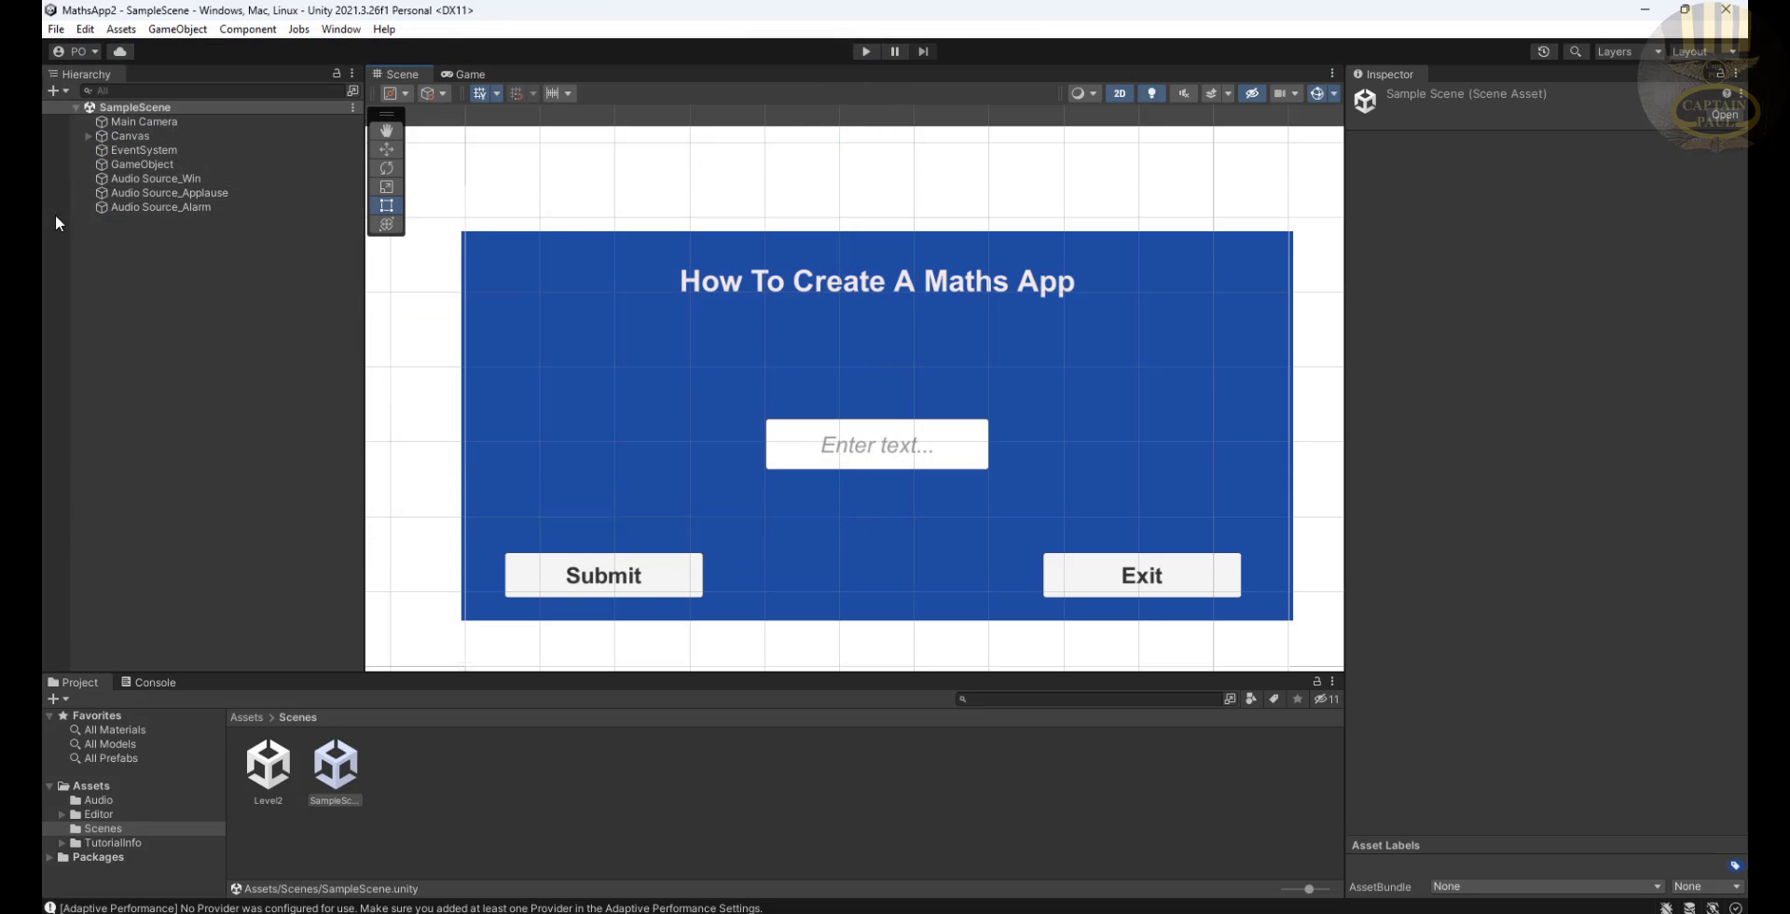
Switch the project's build platform to Android in the build settings and minimise the Visual Studio window
click(56, 29)
click(101, 250)
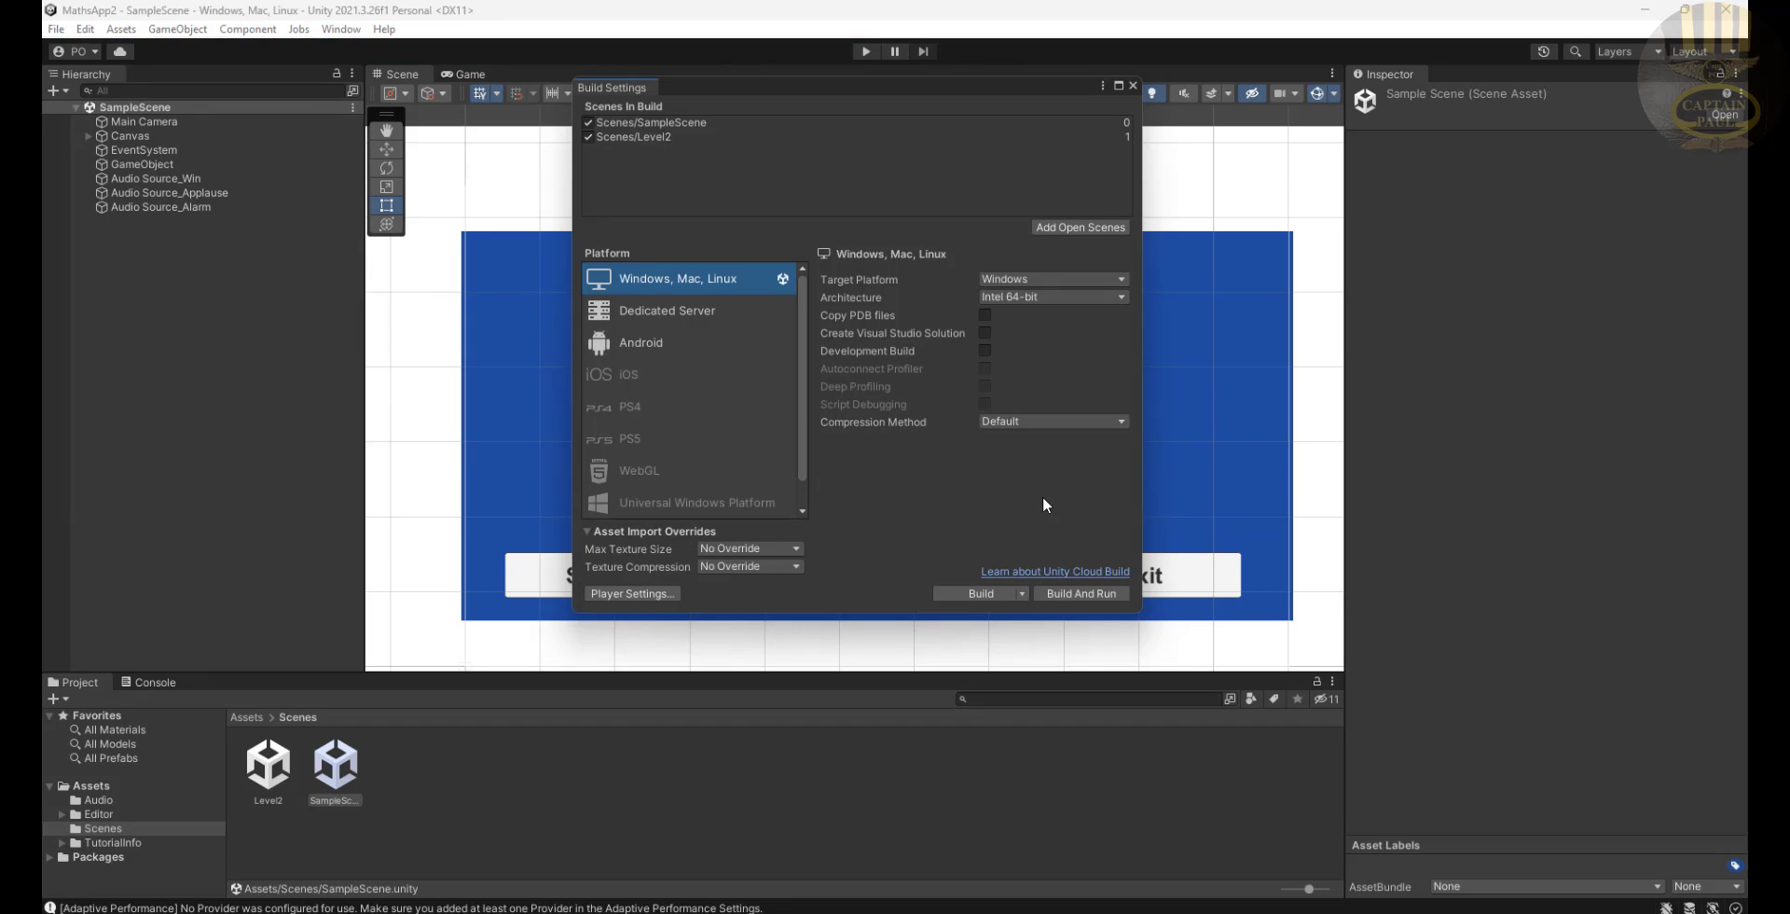
click(650, 353)
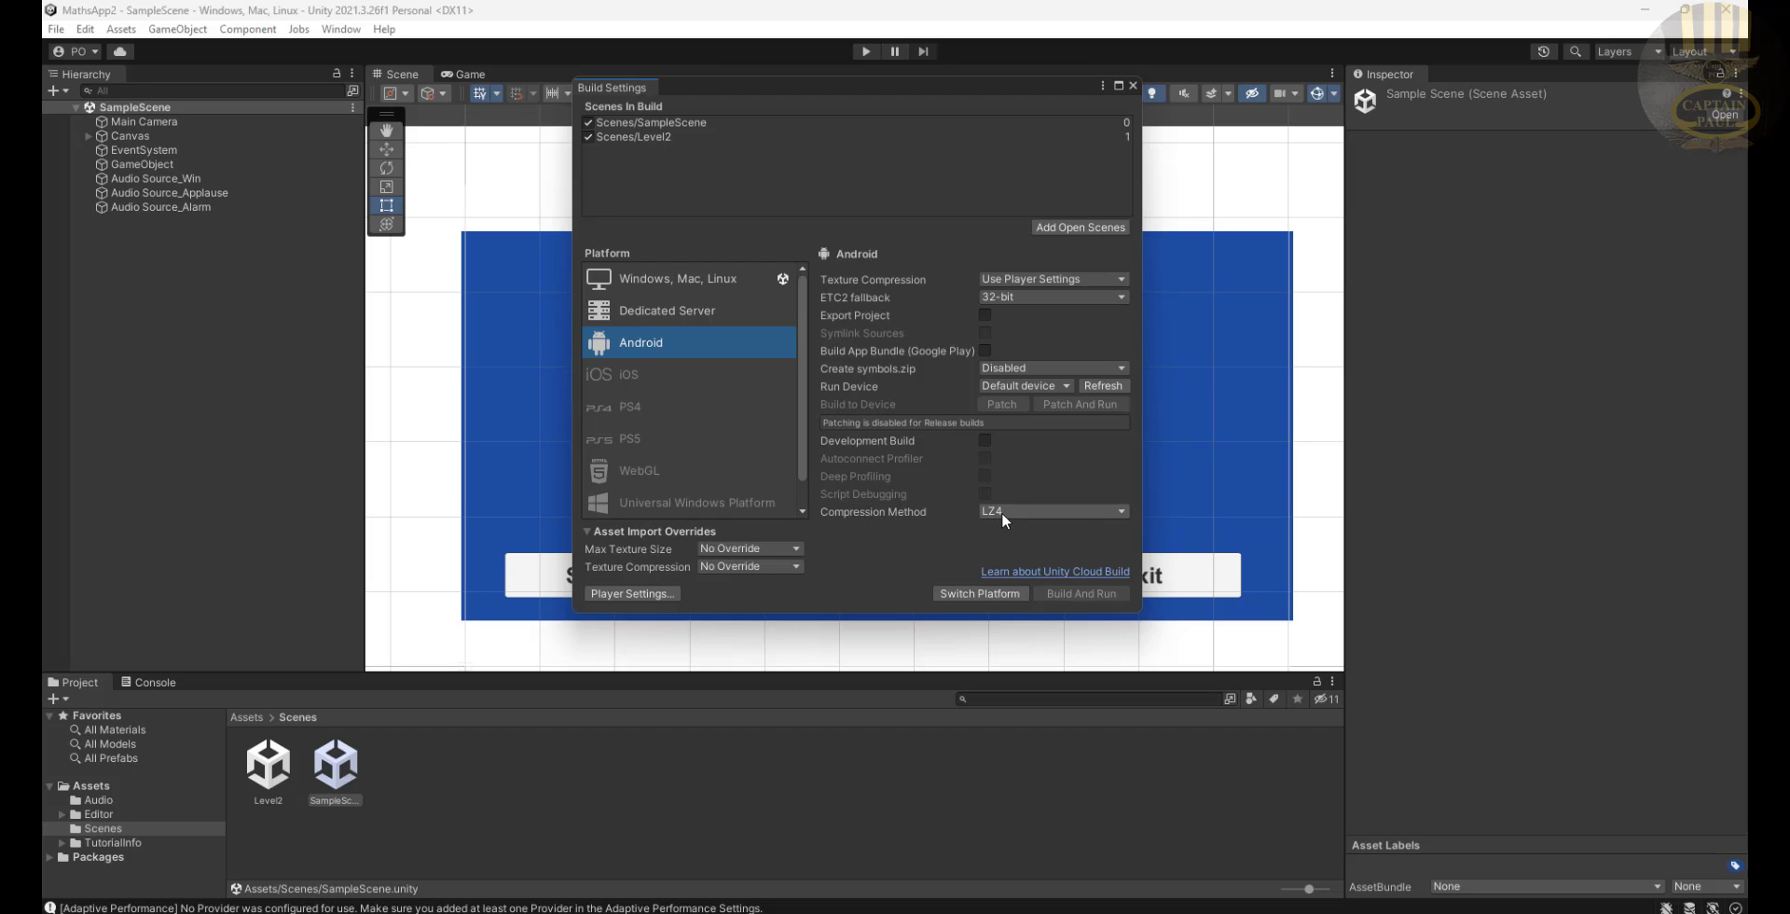
click(945, 593)
click(981, 593)
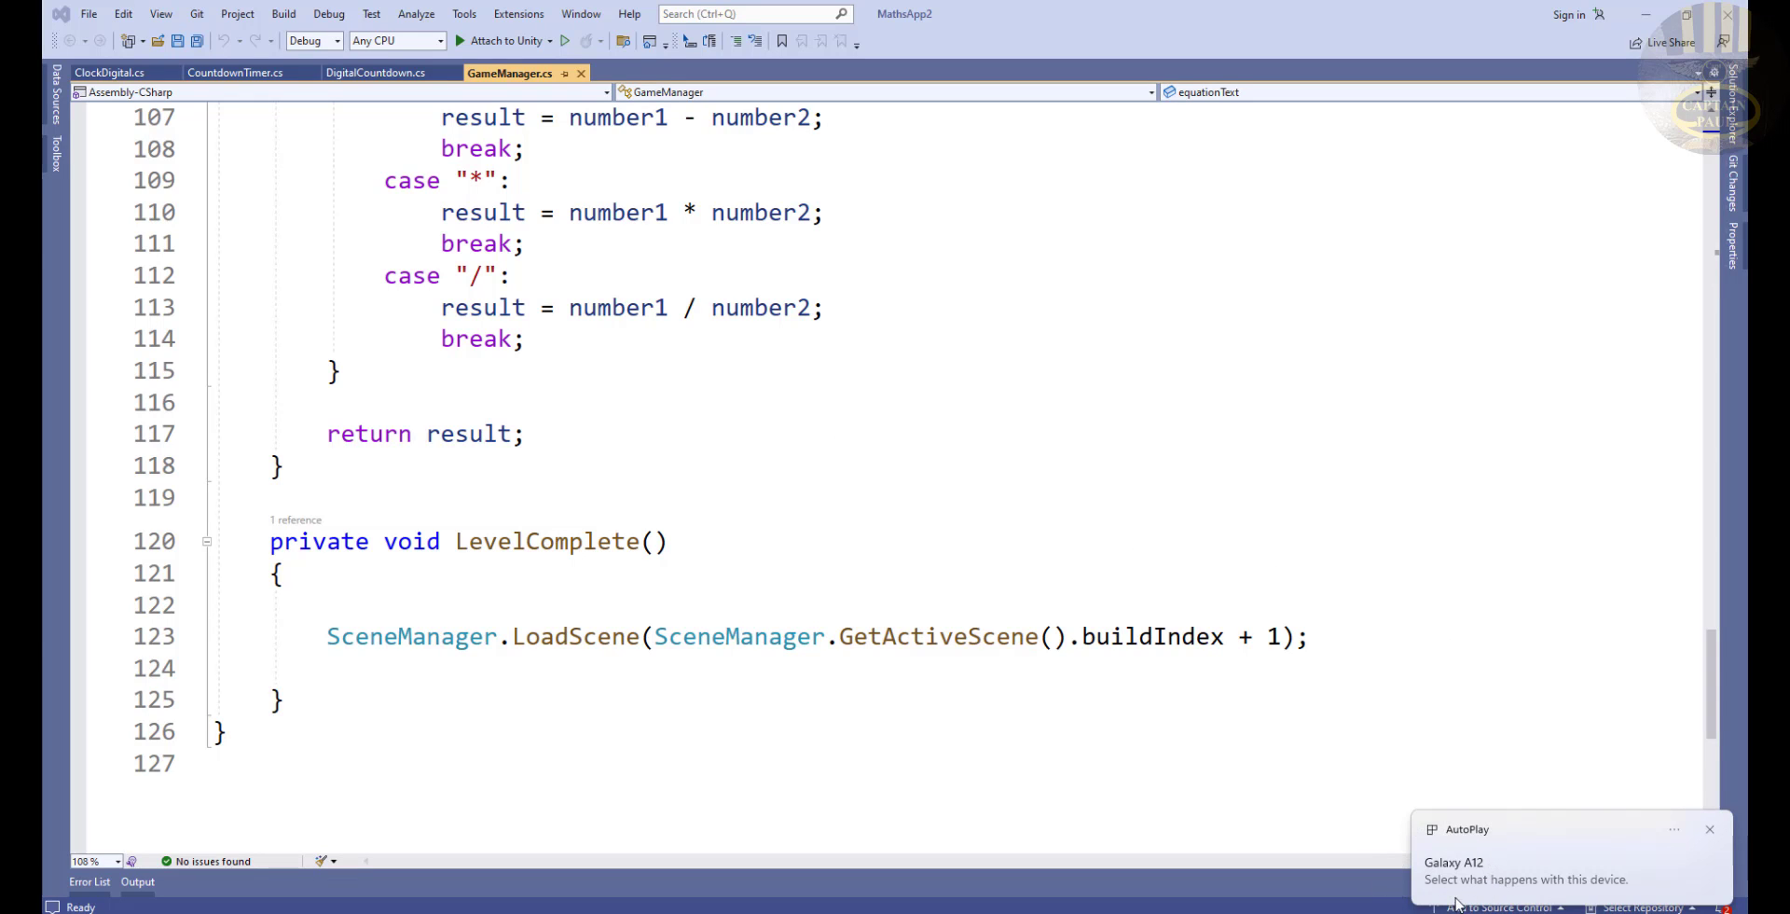
click(1646, 15)
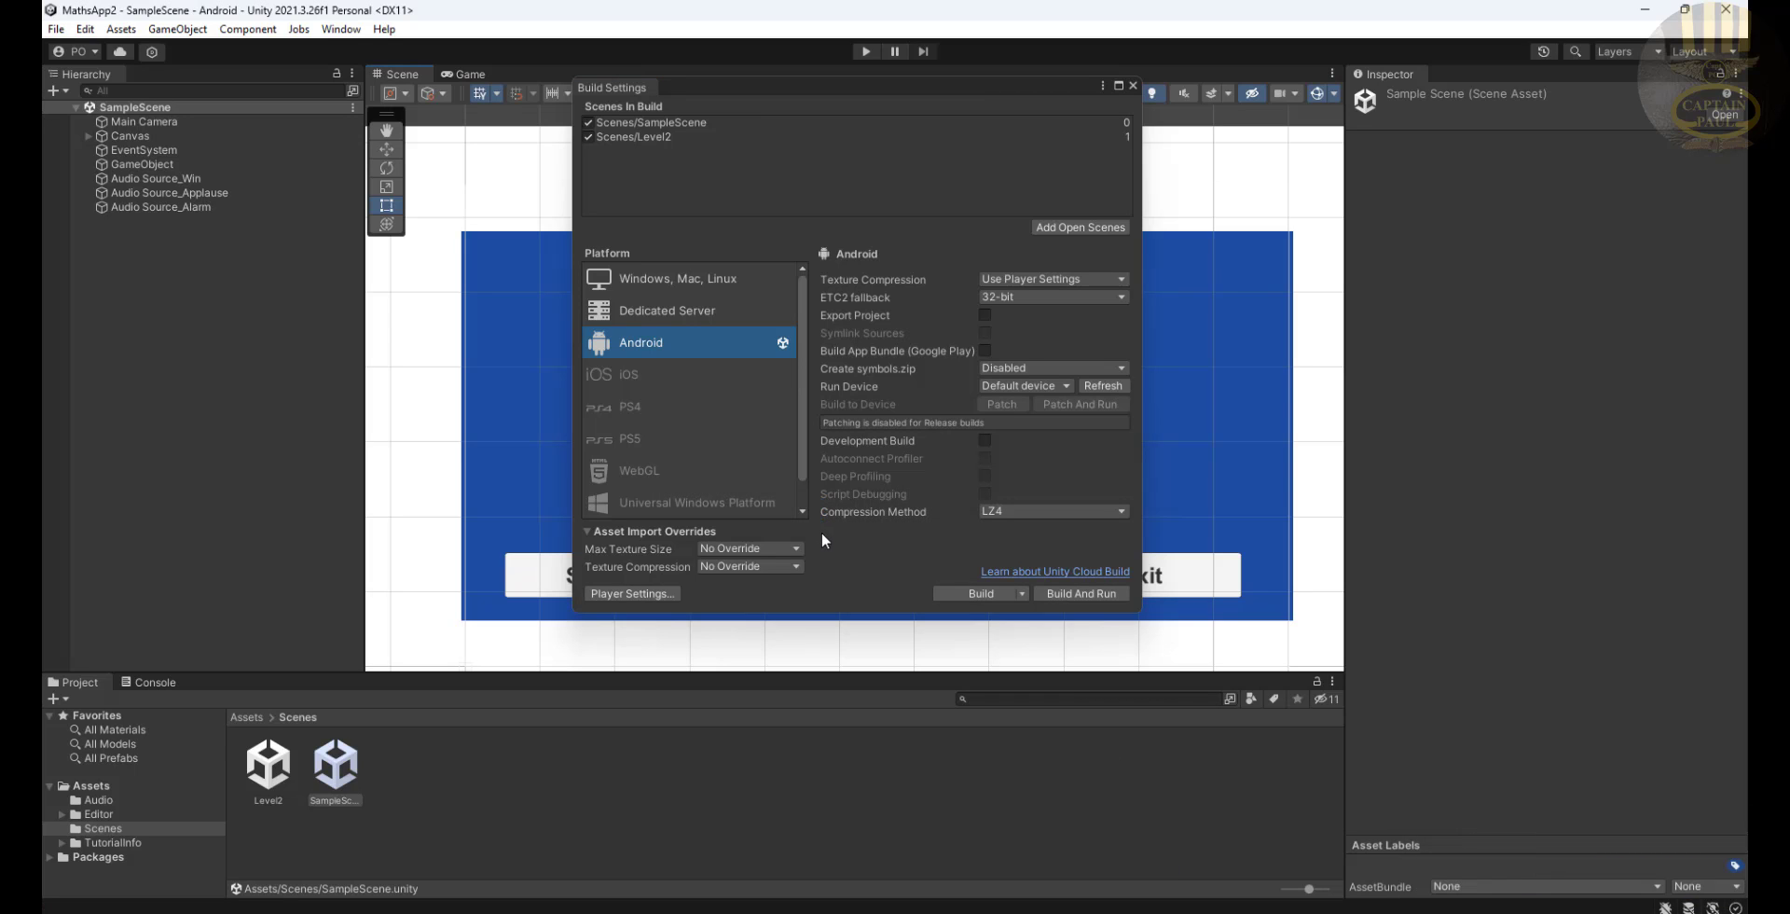
Set the minimum API level to API level 31 in the Android player settings
click(633, 594)
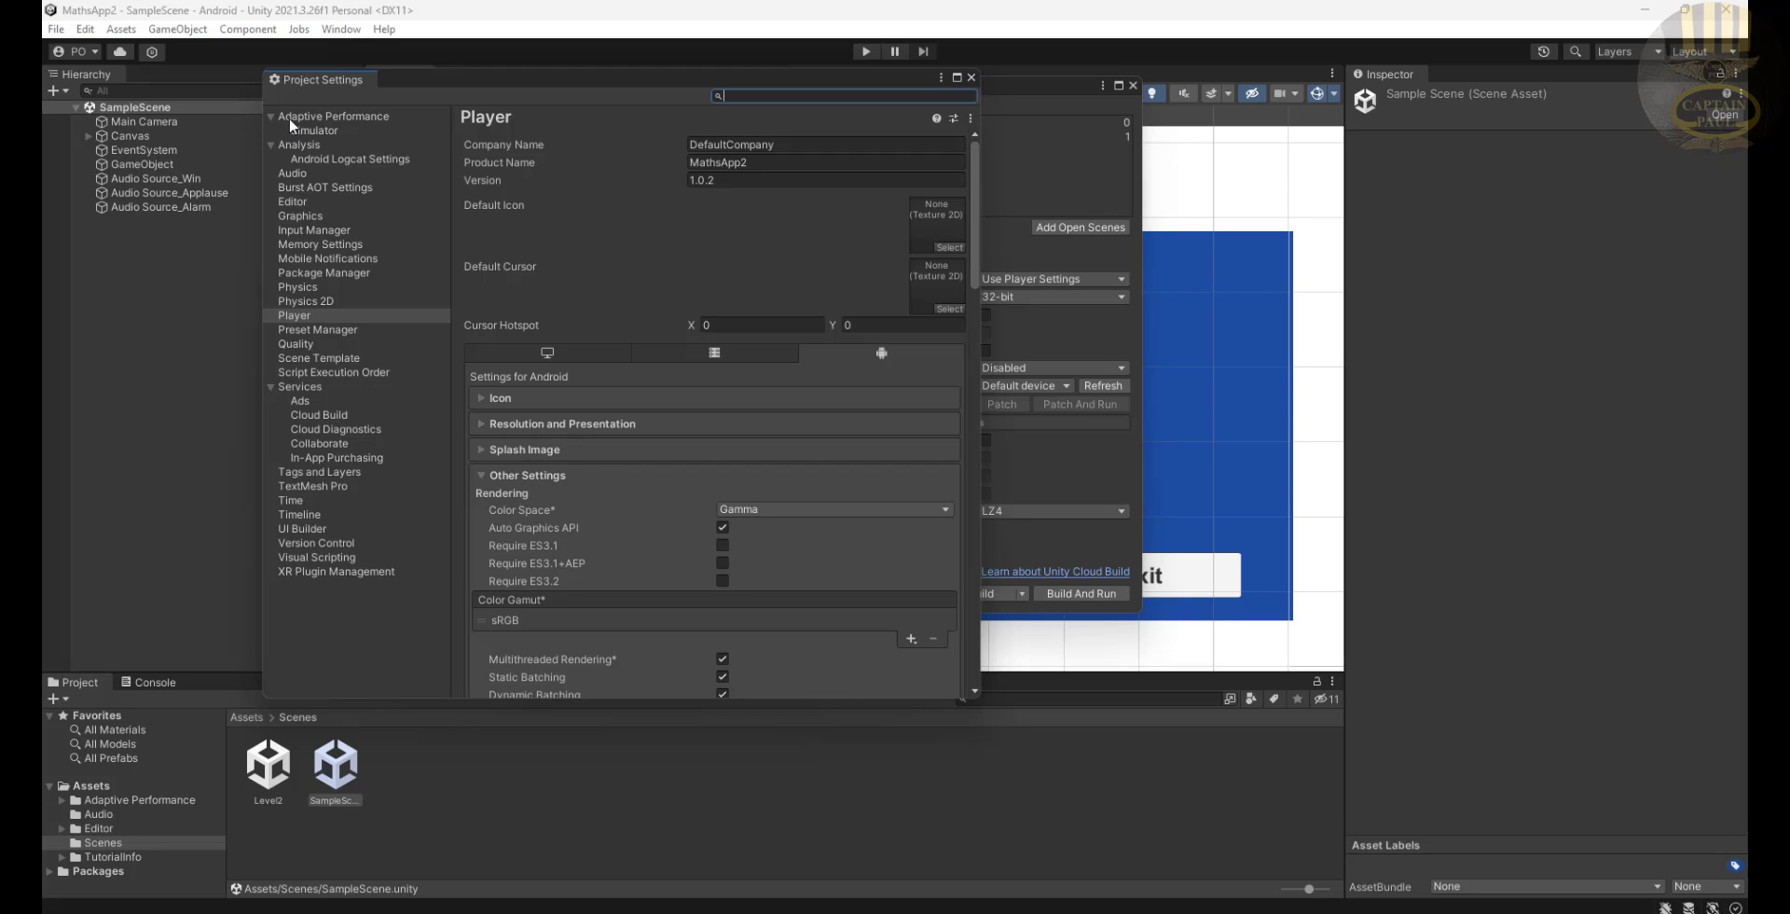
click(345, 116)
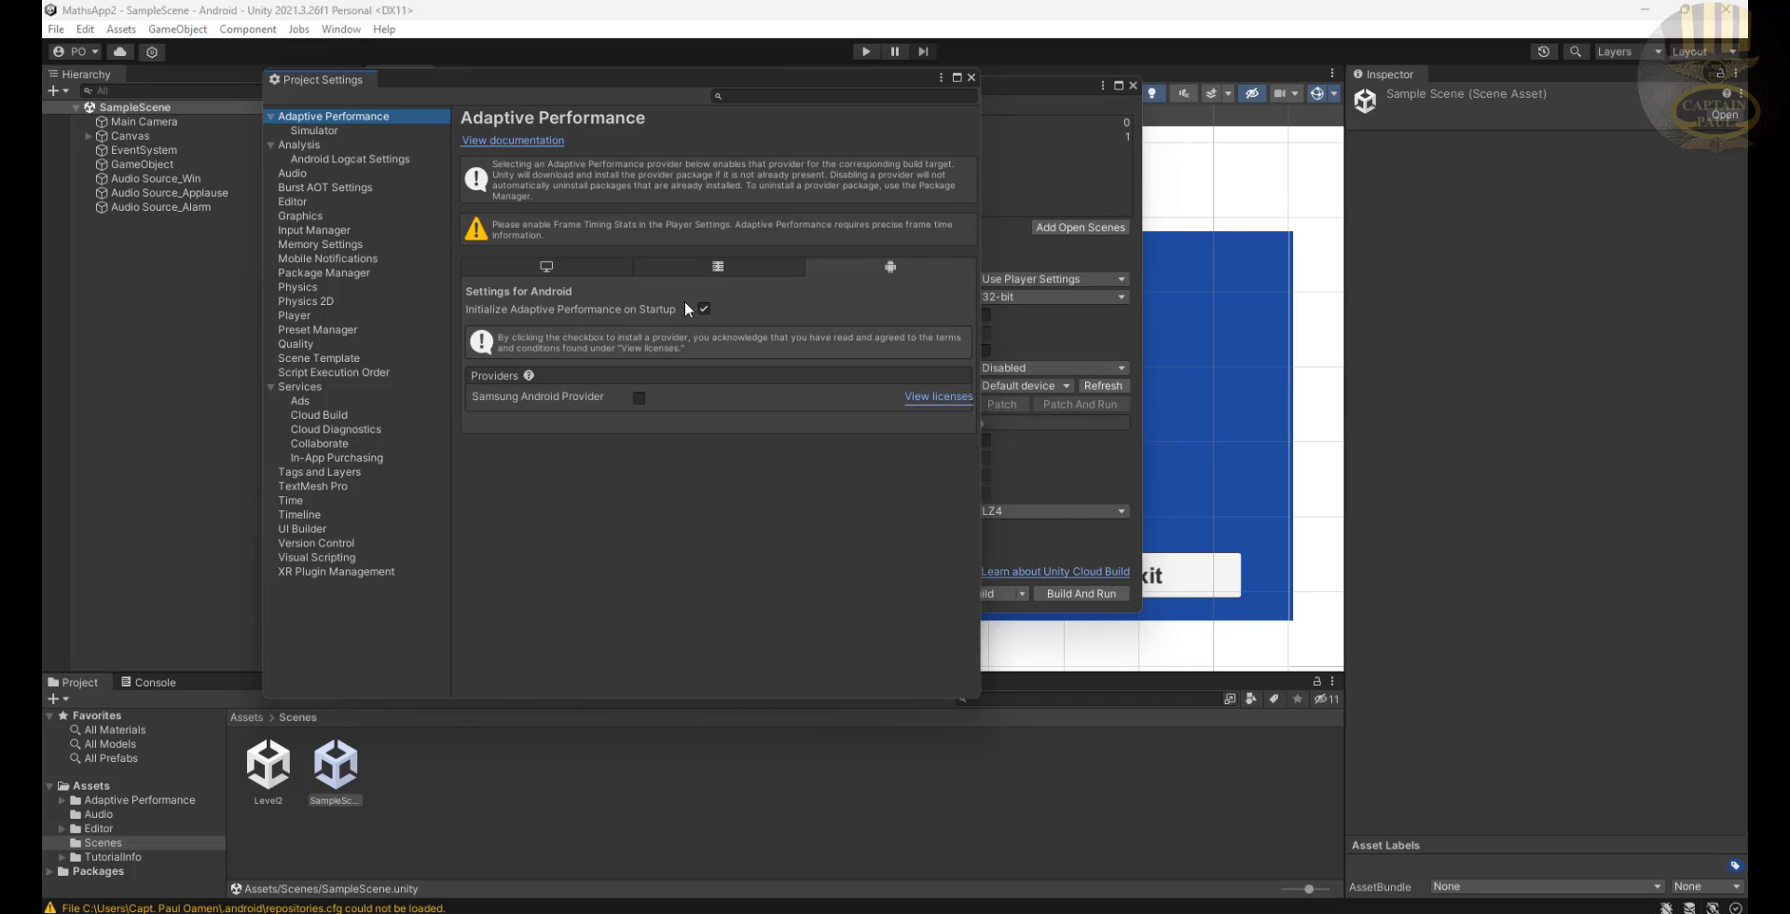
click(293, 317)
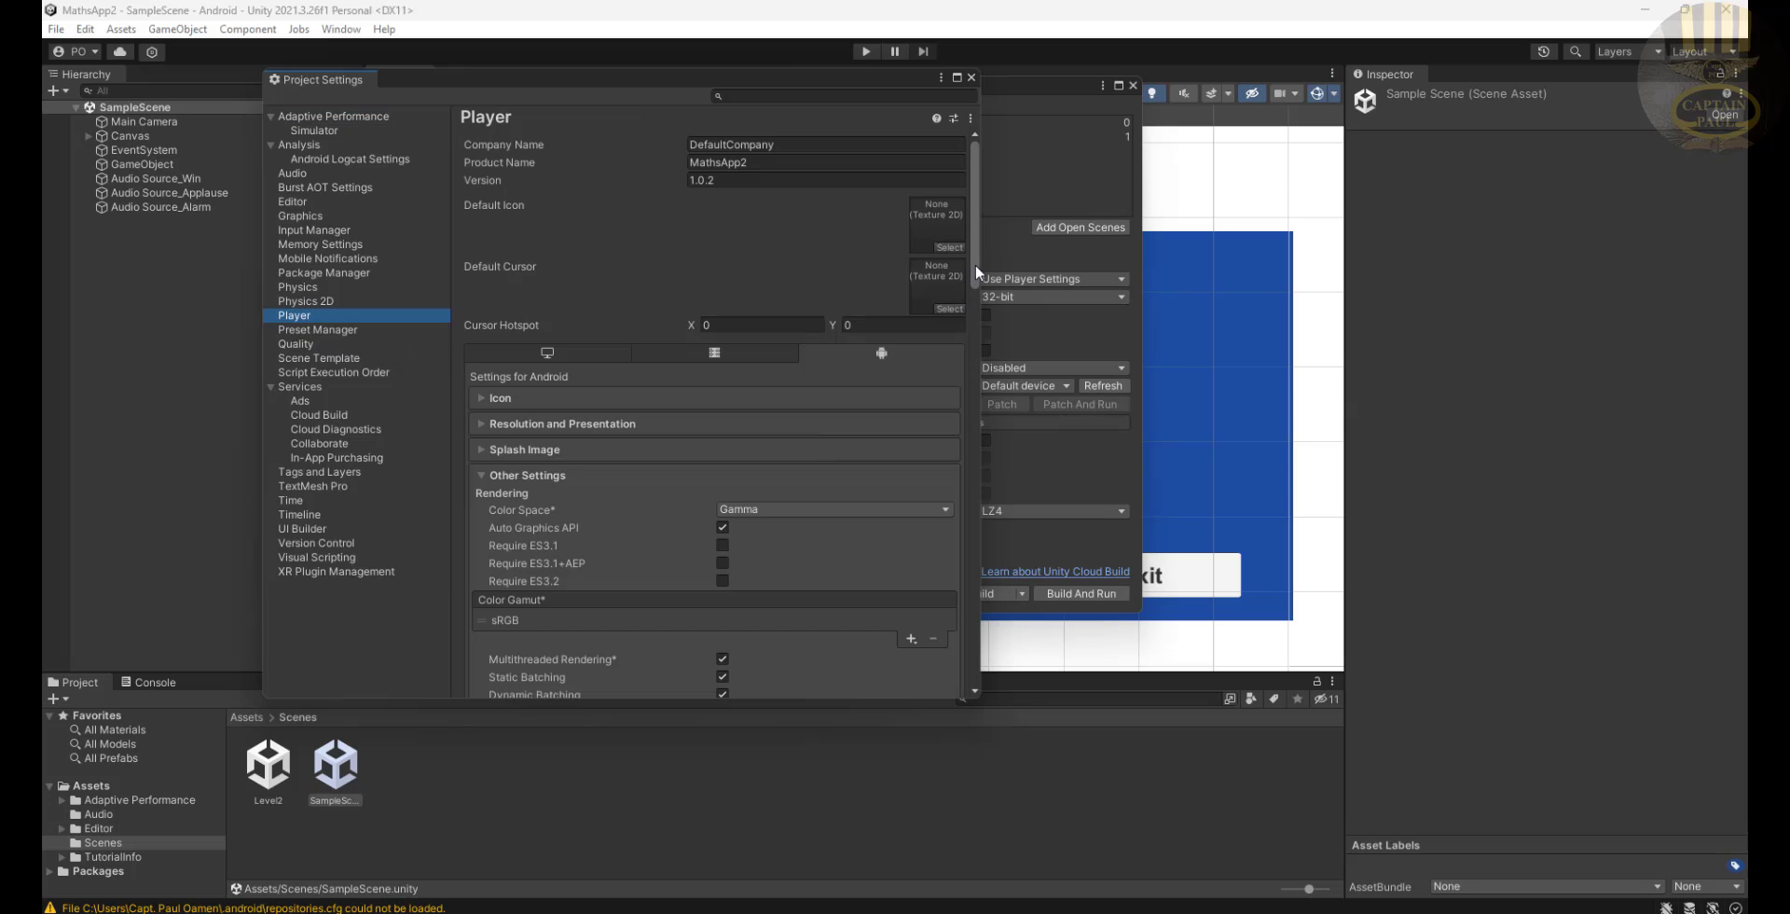
drag(975, 265, 974, 300)
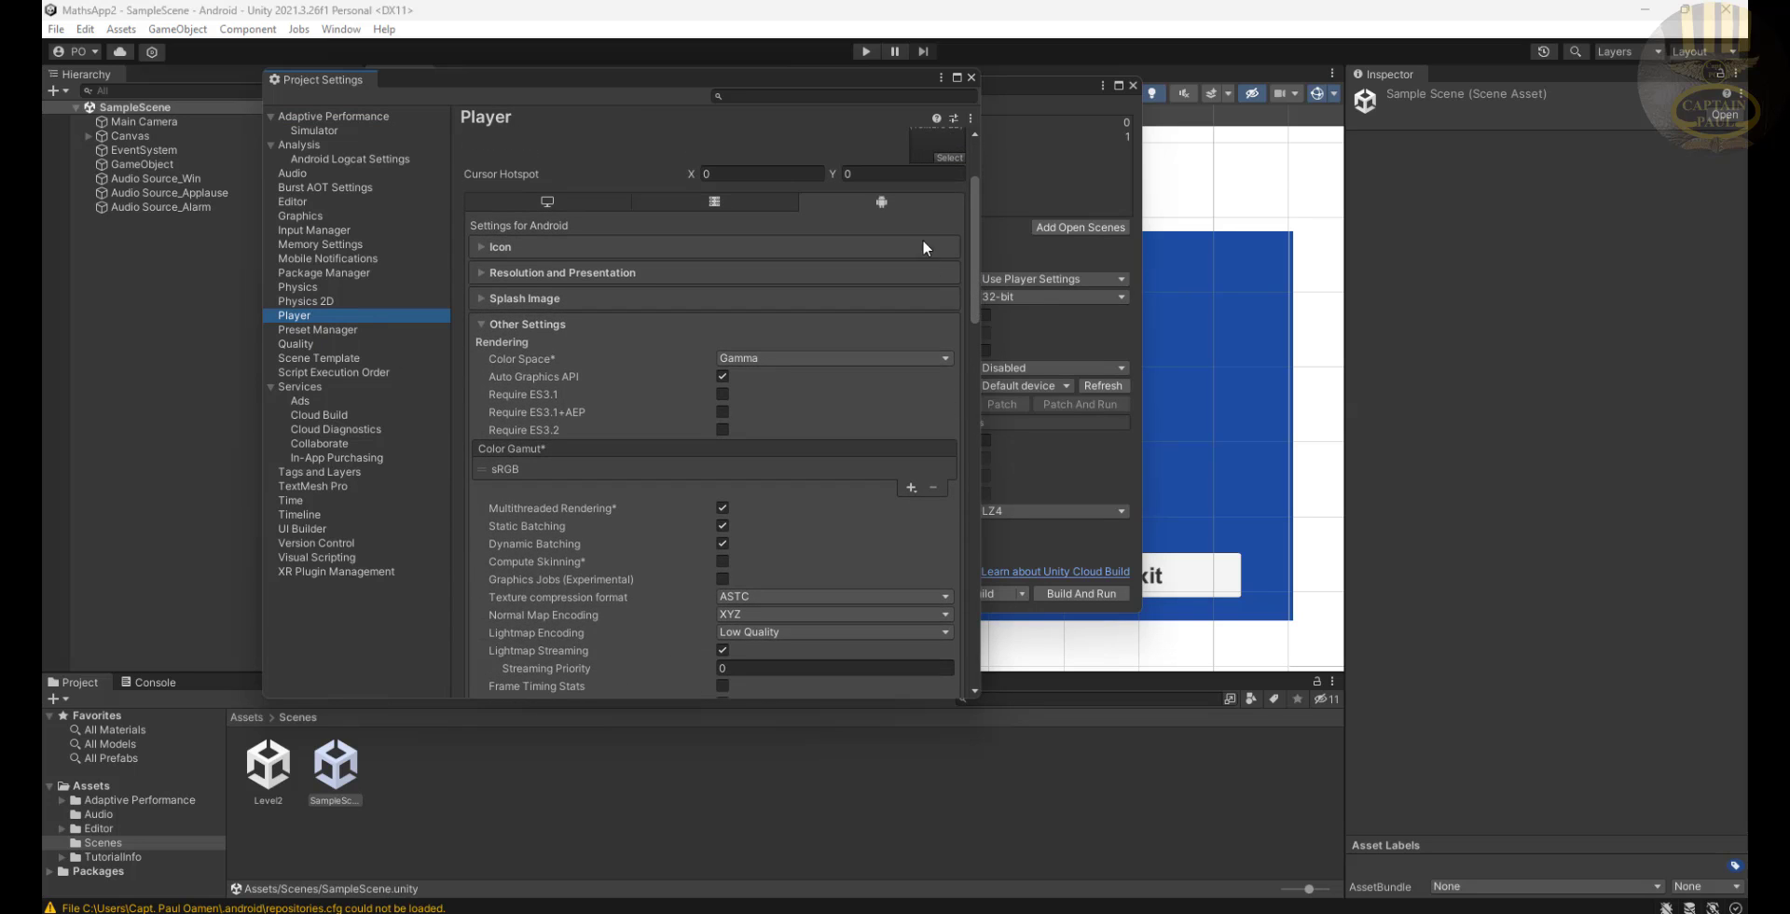
click(918, 204)
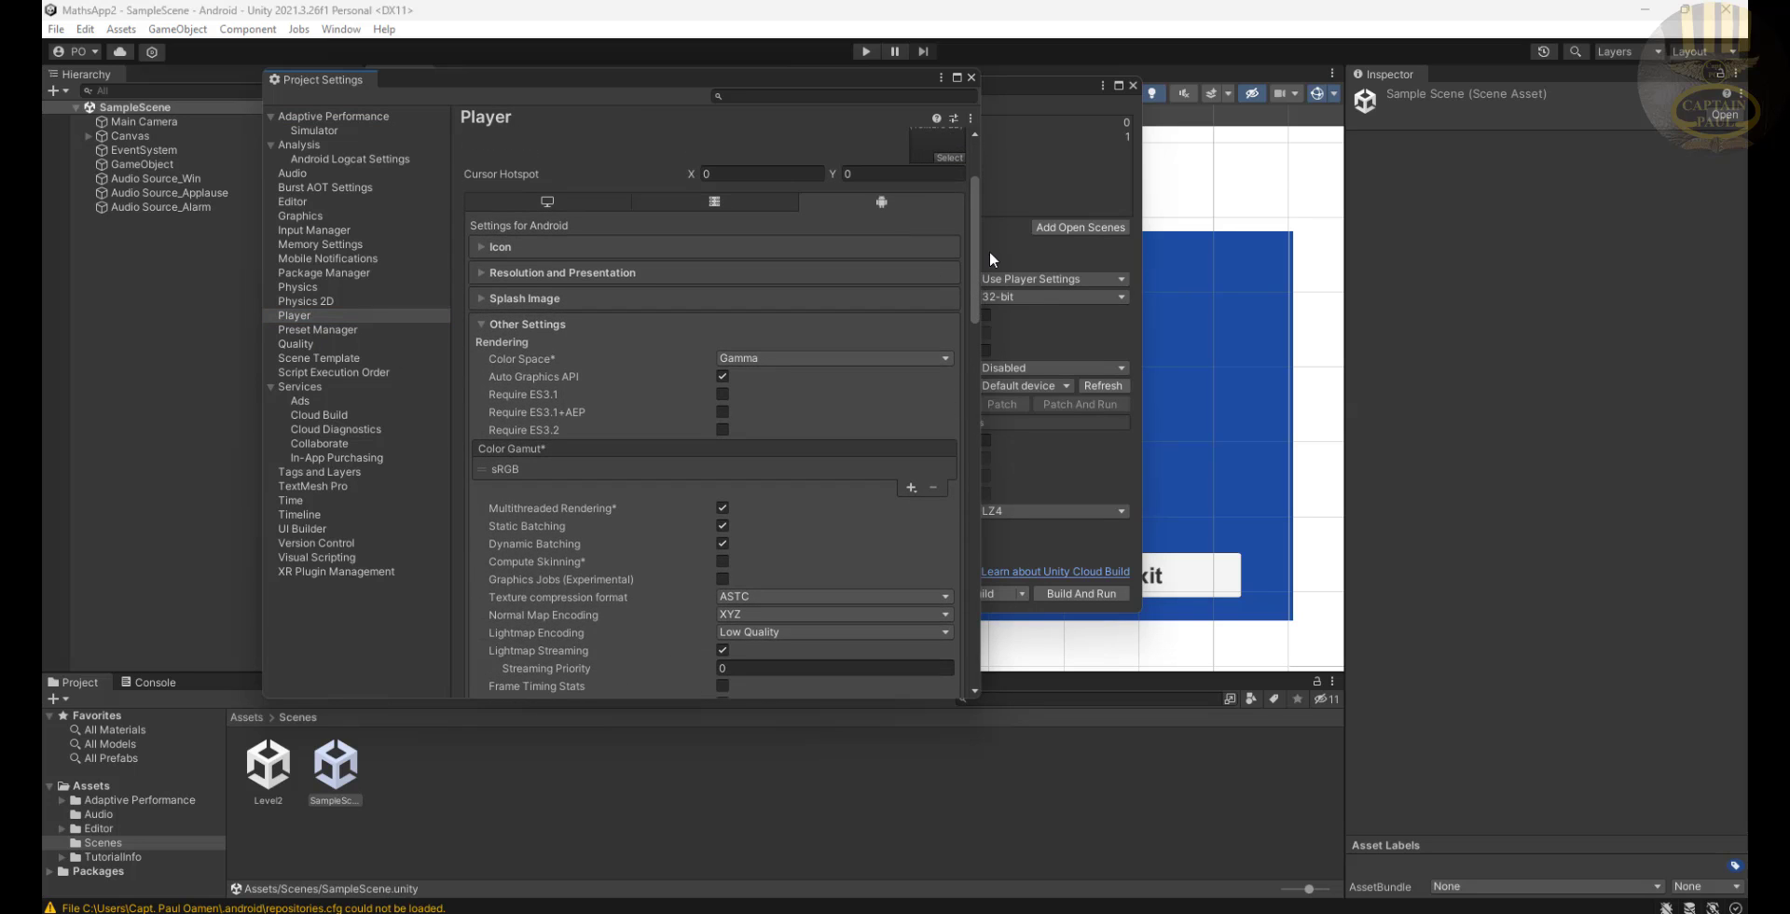
drag(975, 270, 975, 402)
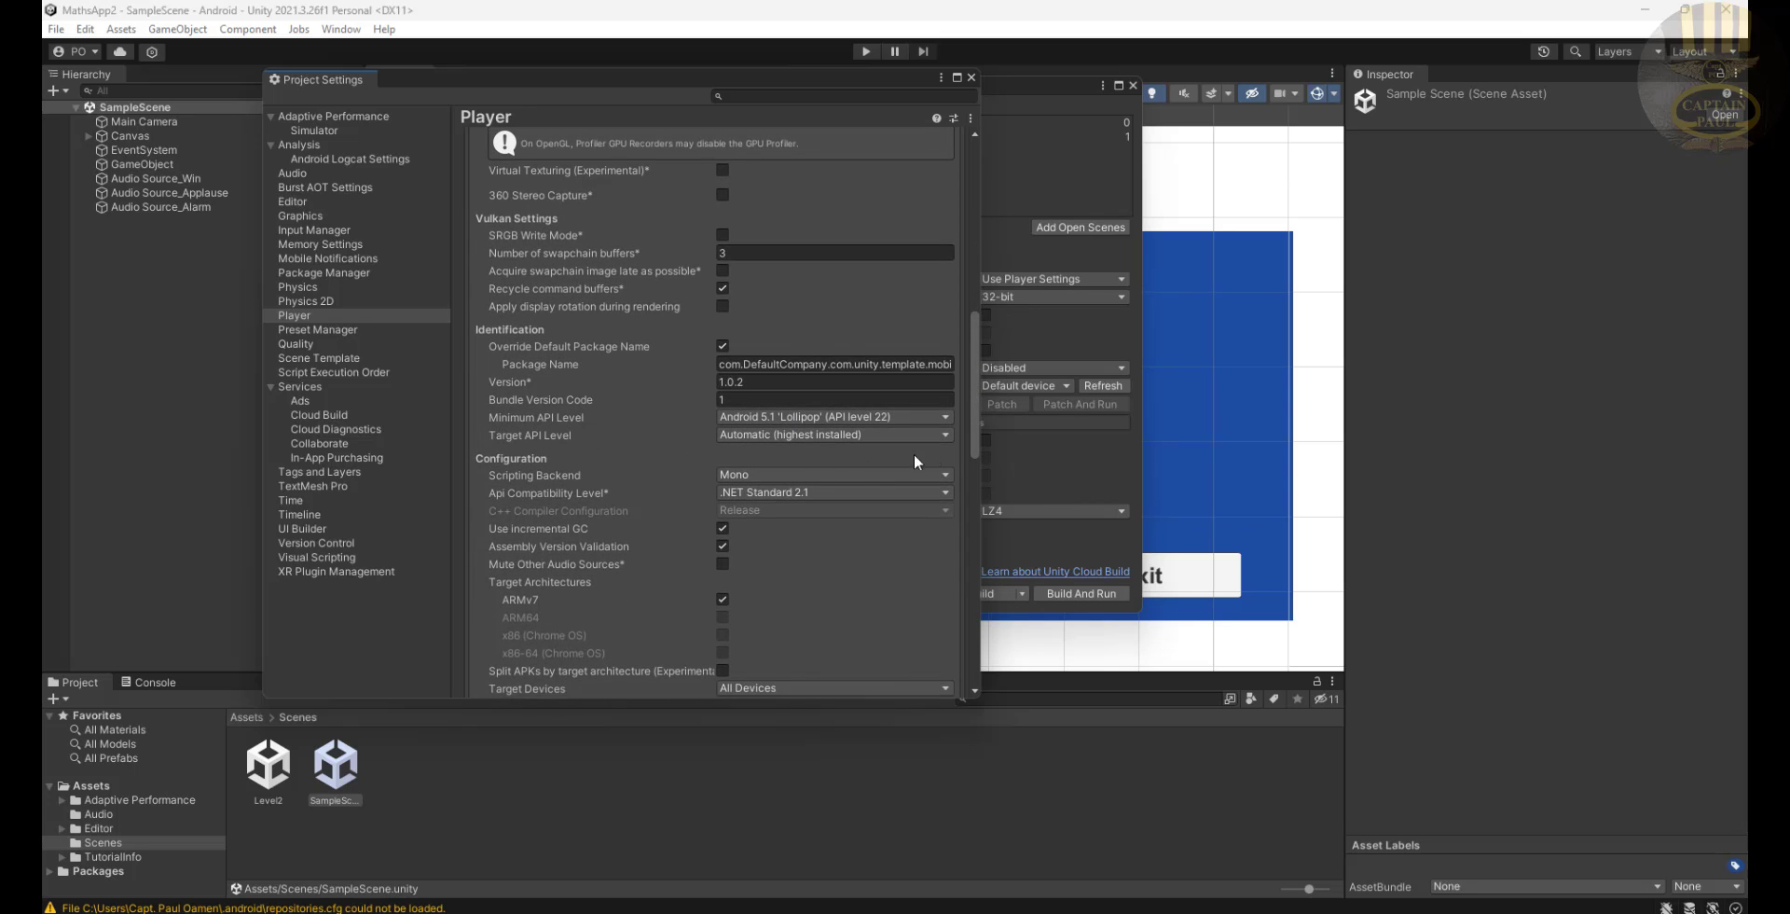
click(946, 418)
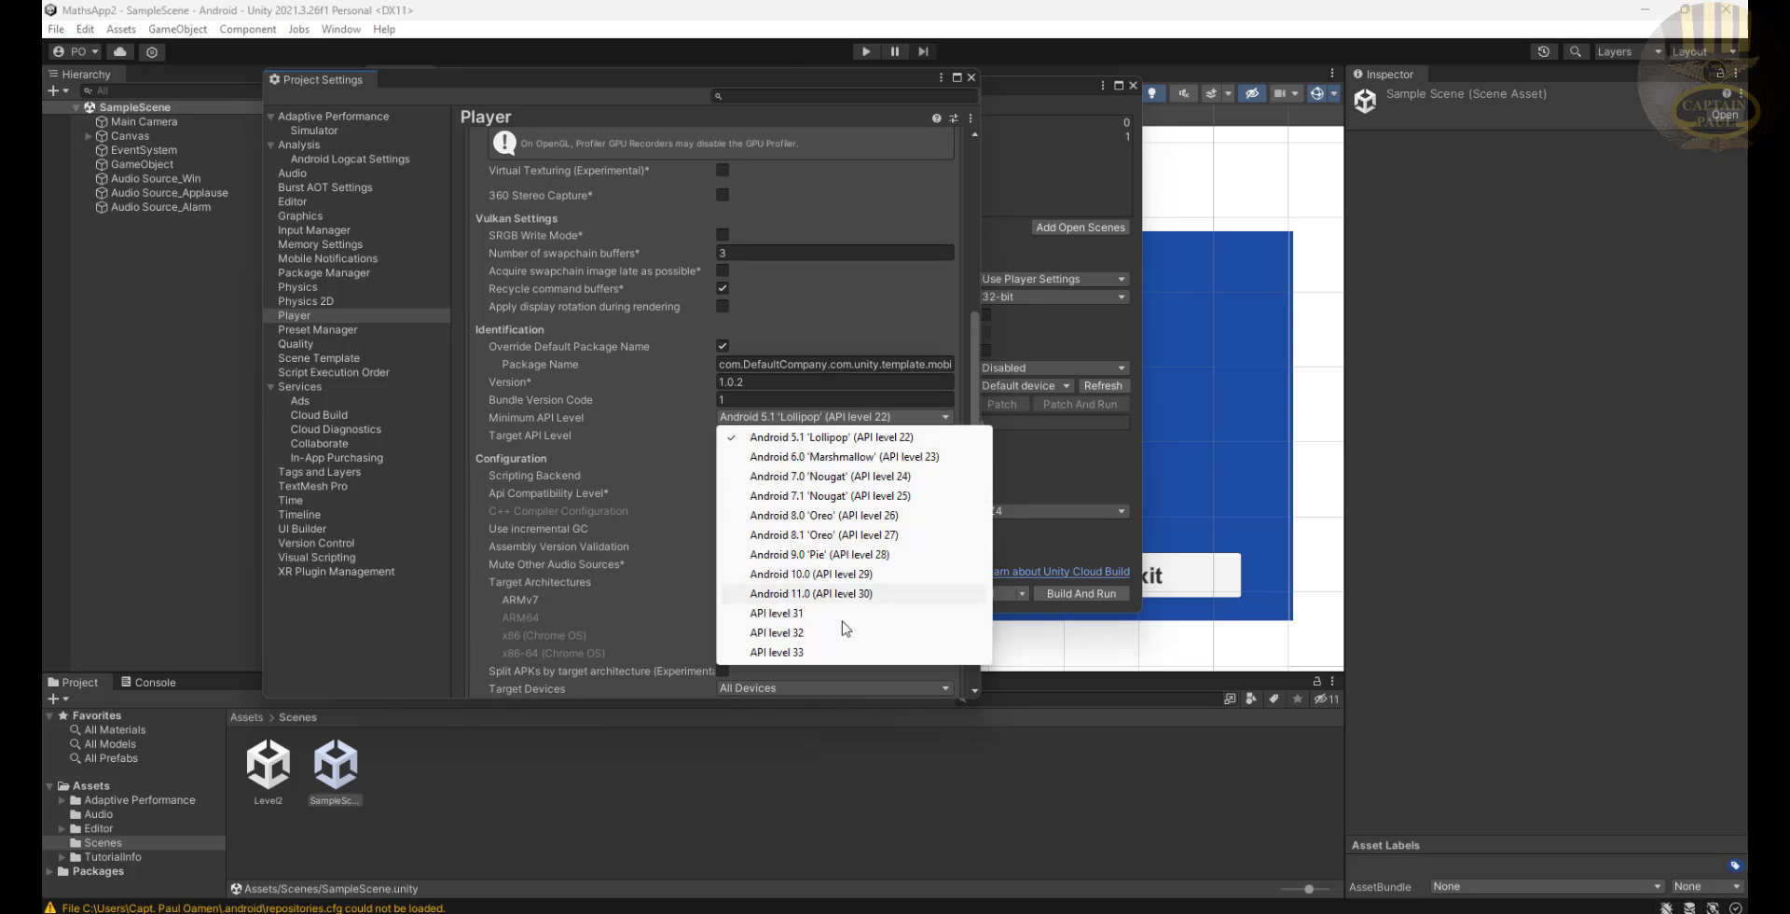
click(775, 614)
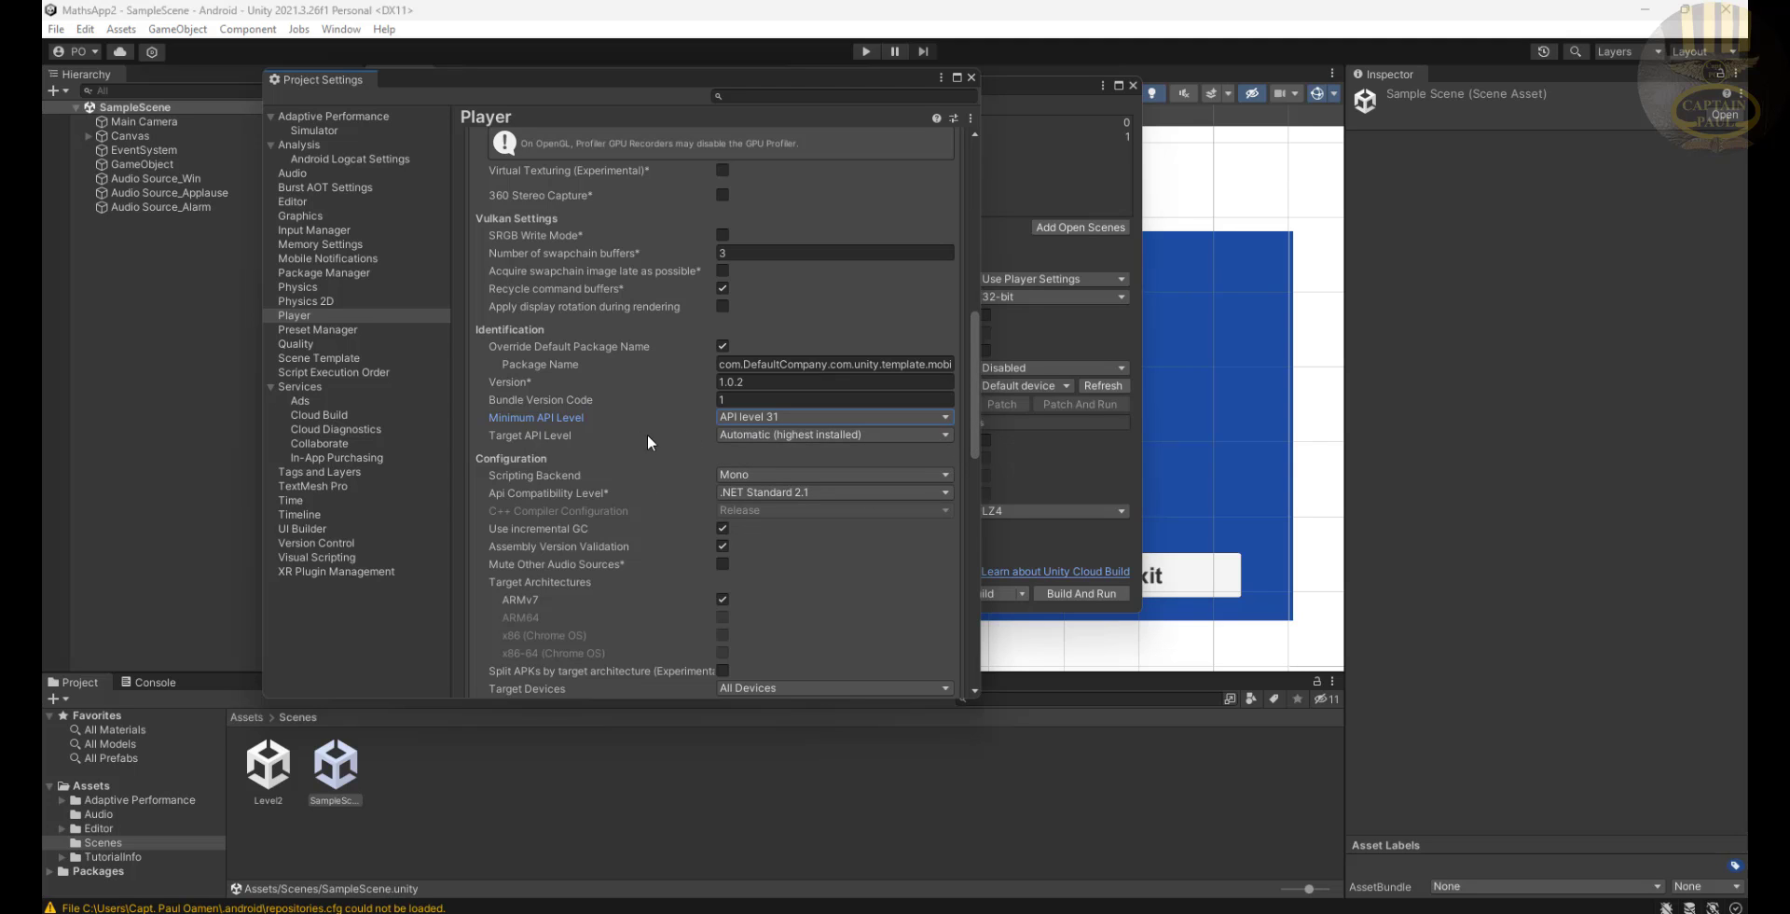
Set the Android scripting backend to IL2CPP, enable the ARM64 target architecture, and close the project and build settings
drag(975, 404, 973, 481)
scroll(973, 483, up, 5)
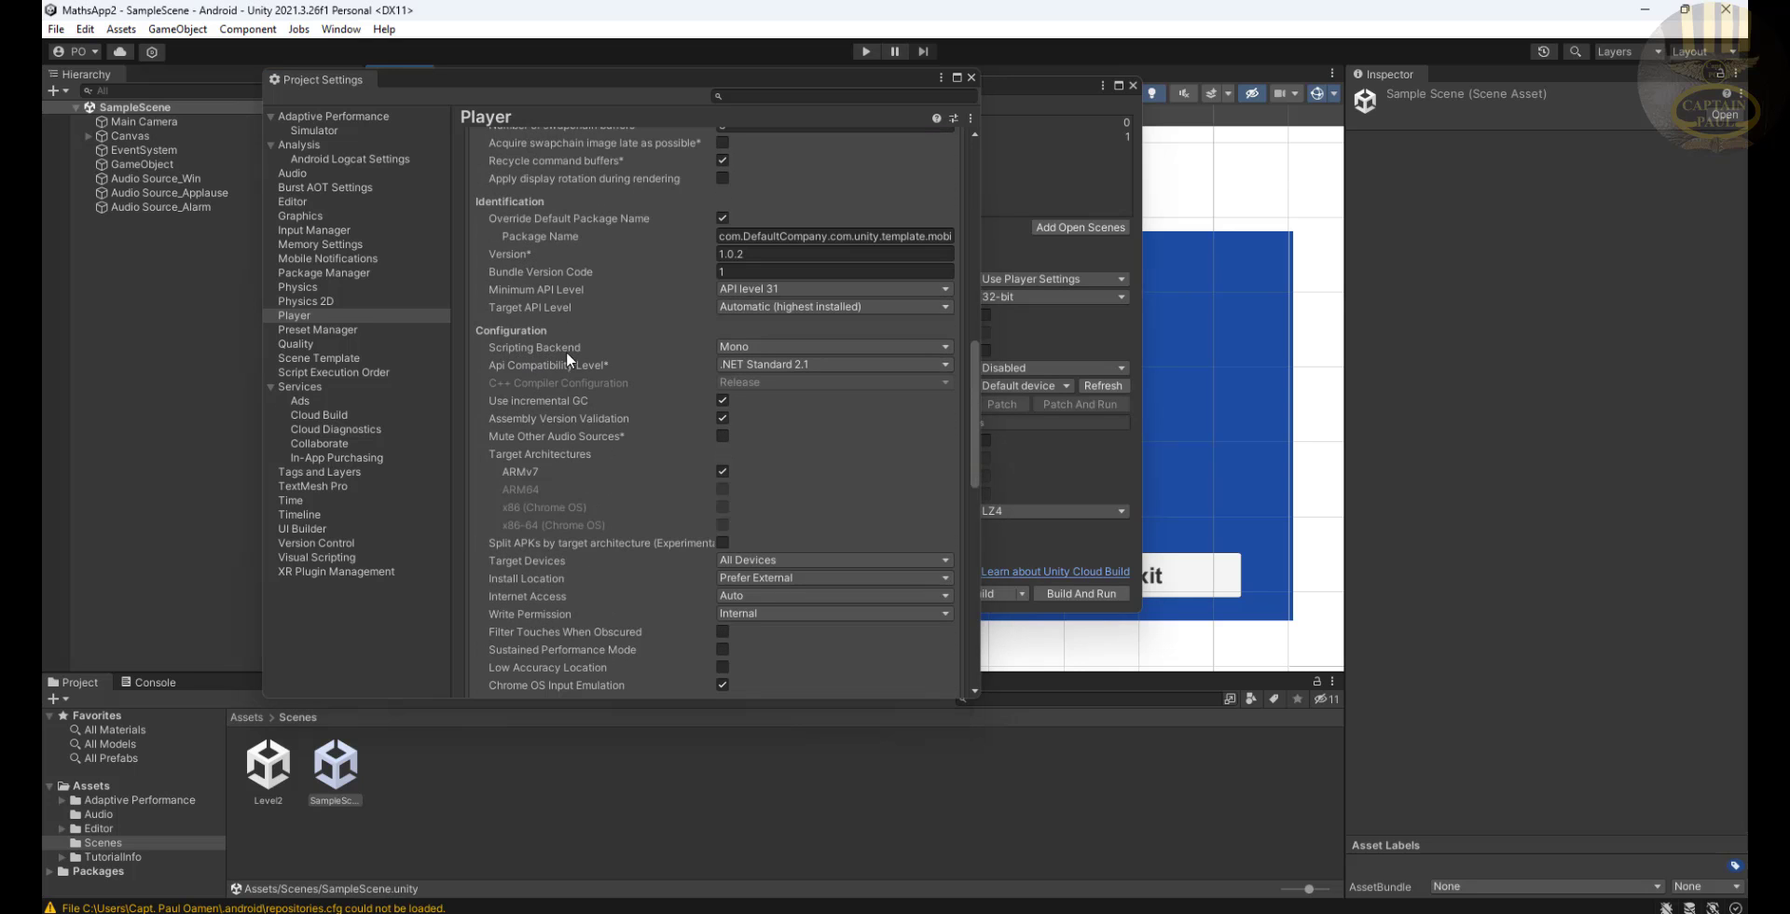
click(945, 349)
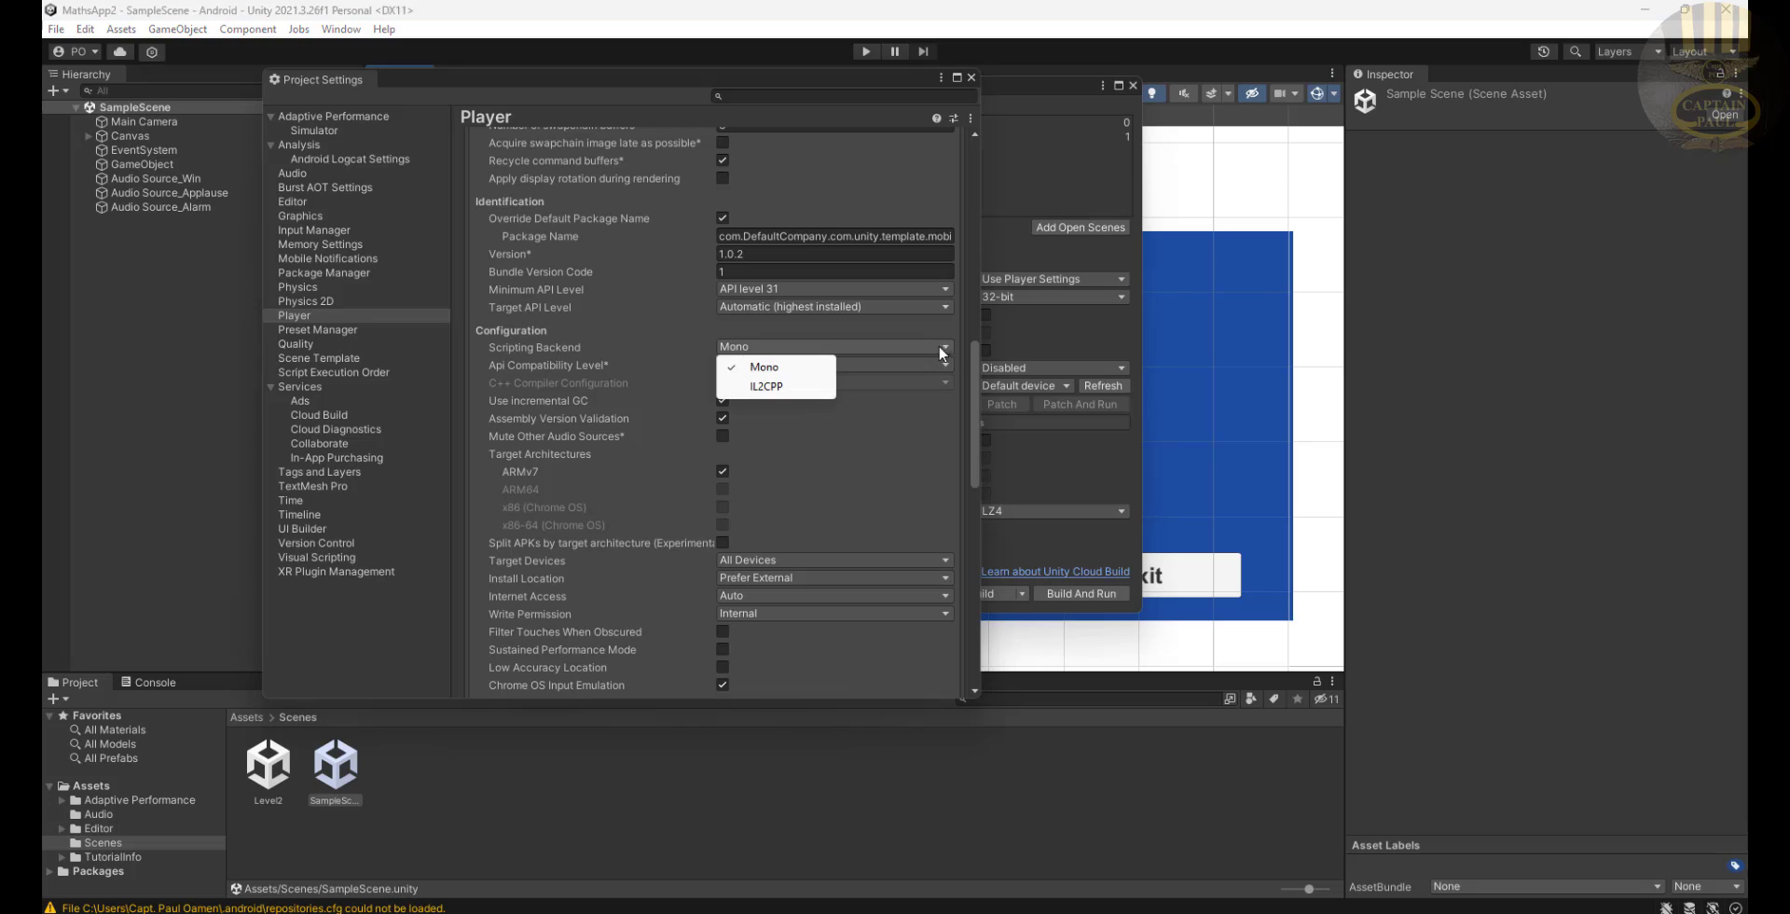
click(769, 390)
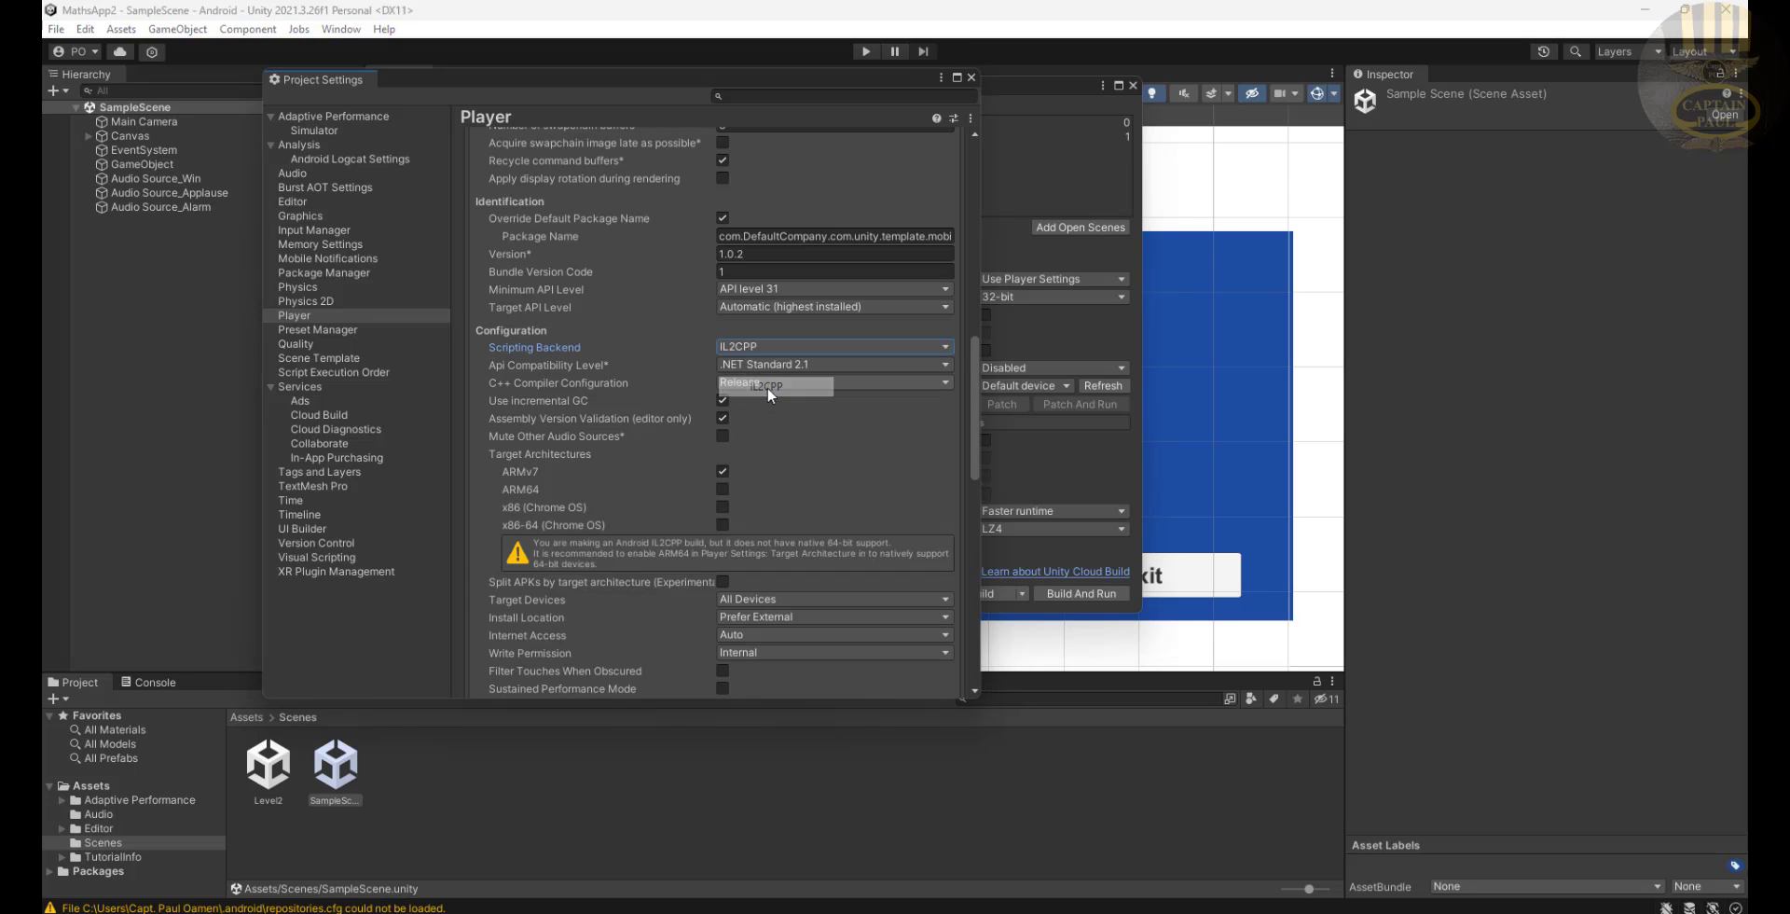
click(722, 488)
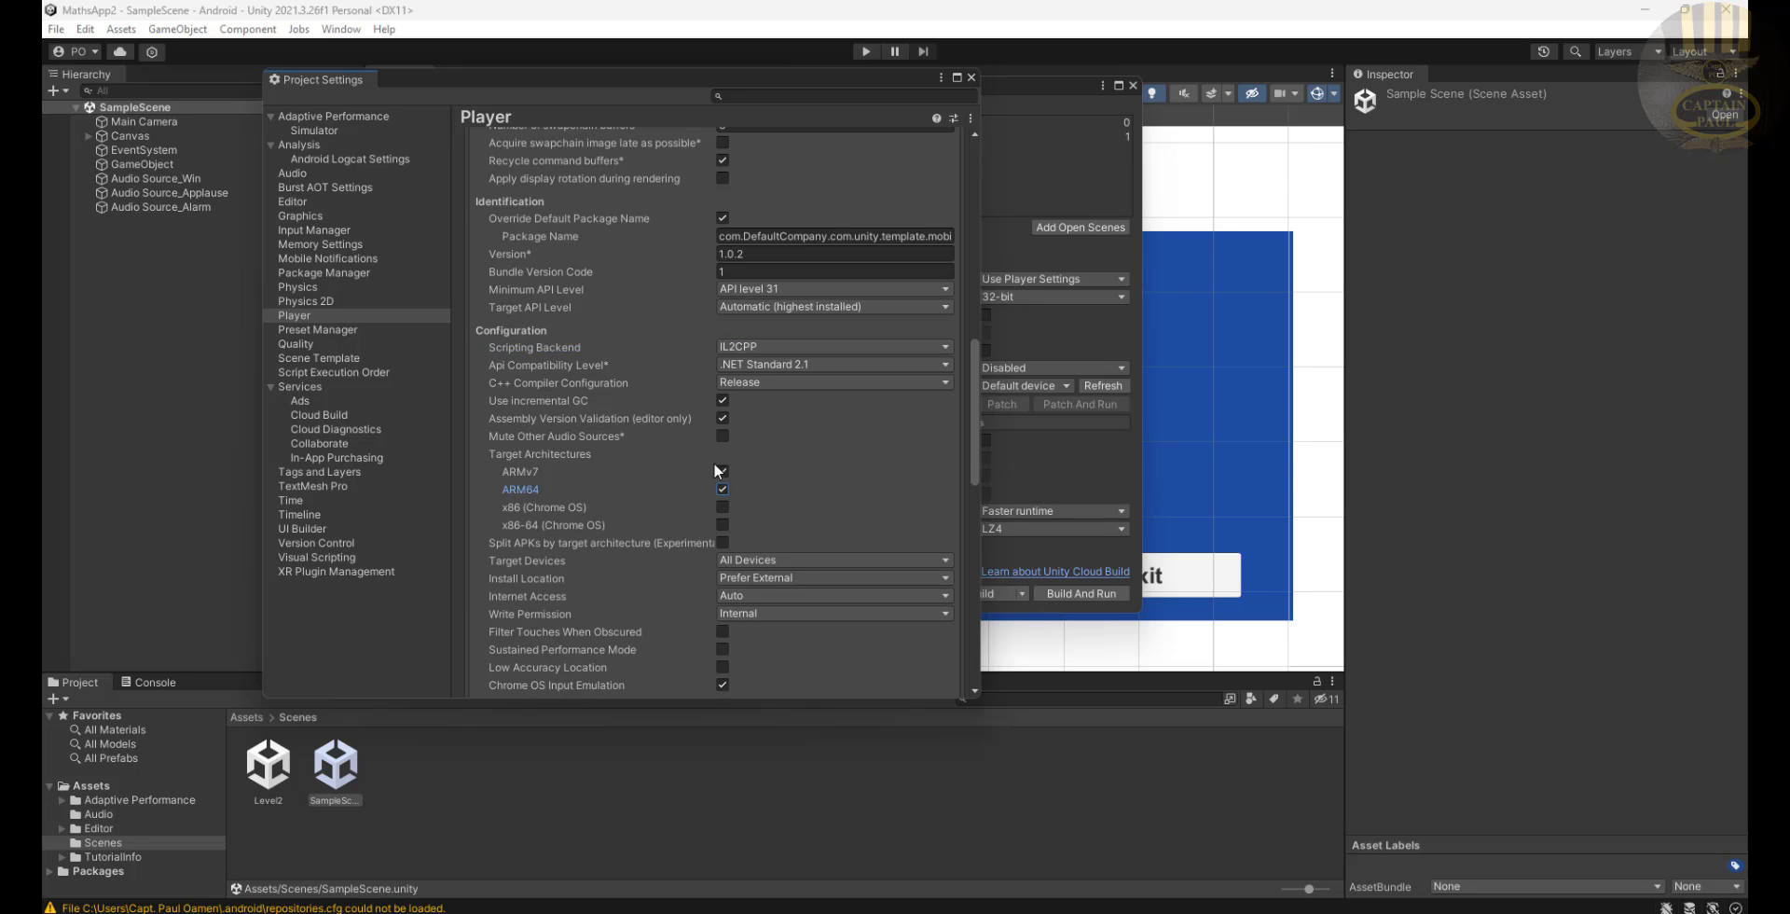
drag(976, 410, 971, 86)
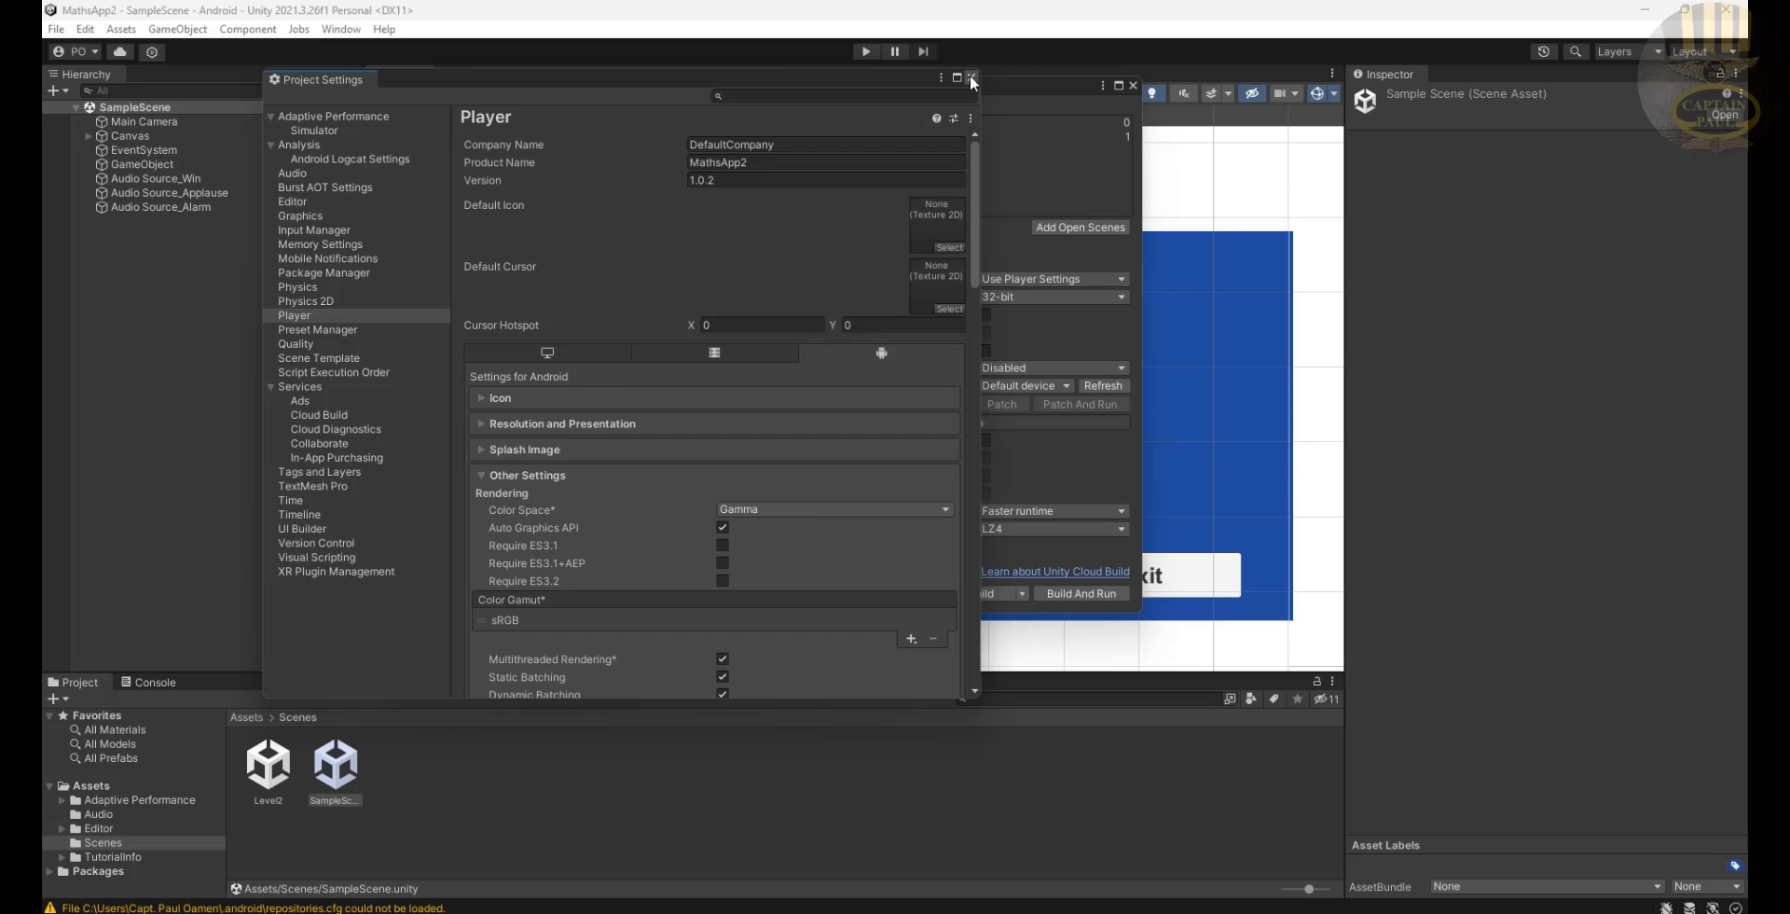
click(971, 76)
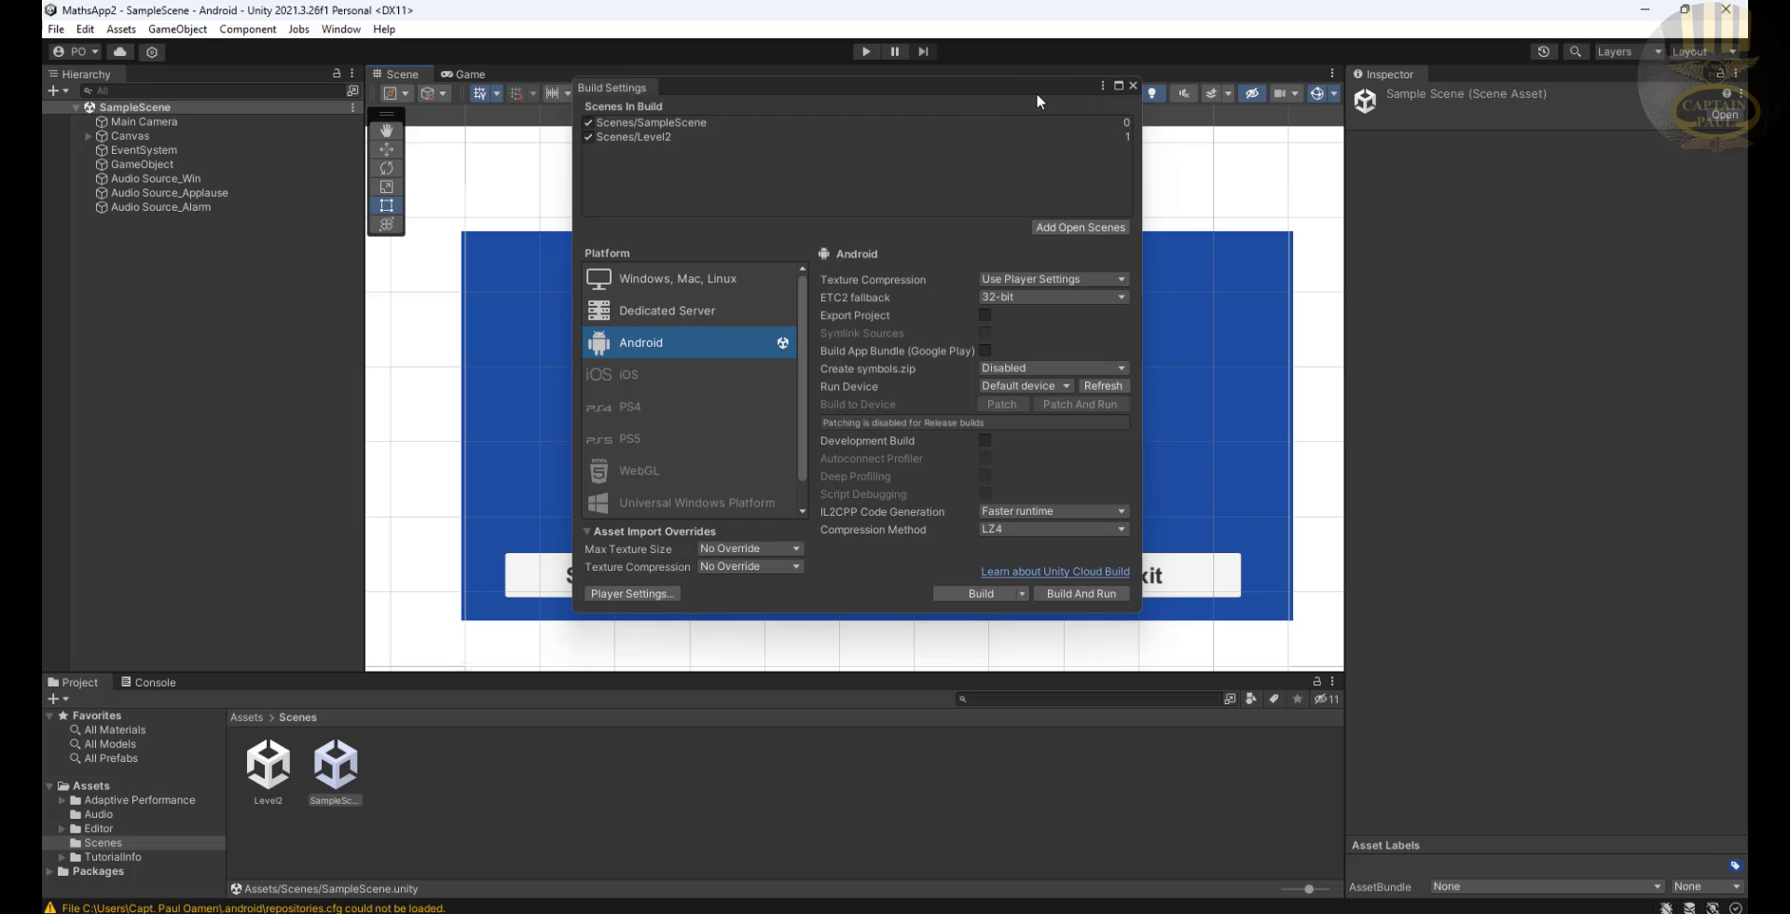
drag(1048, 86, 982, 168)
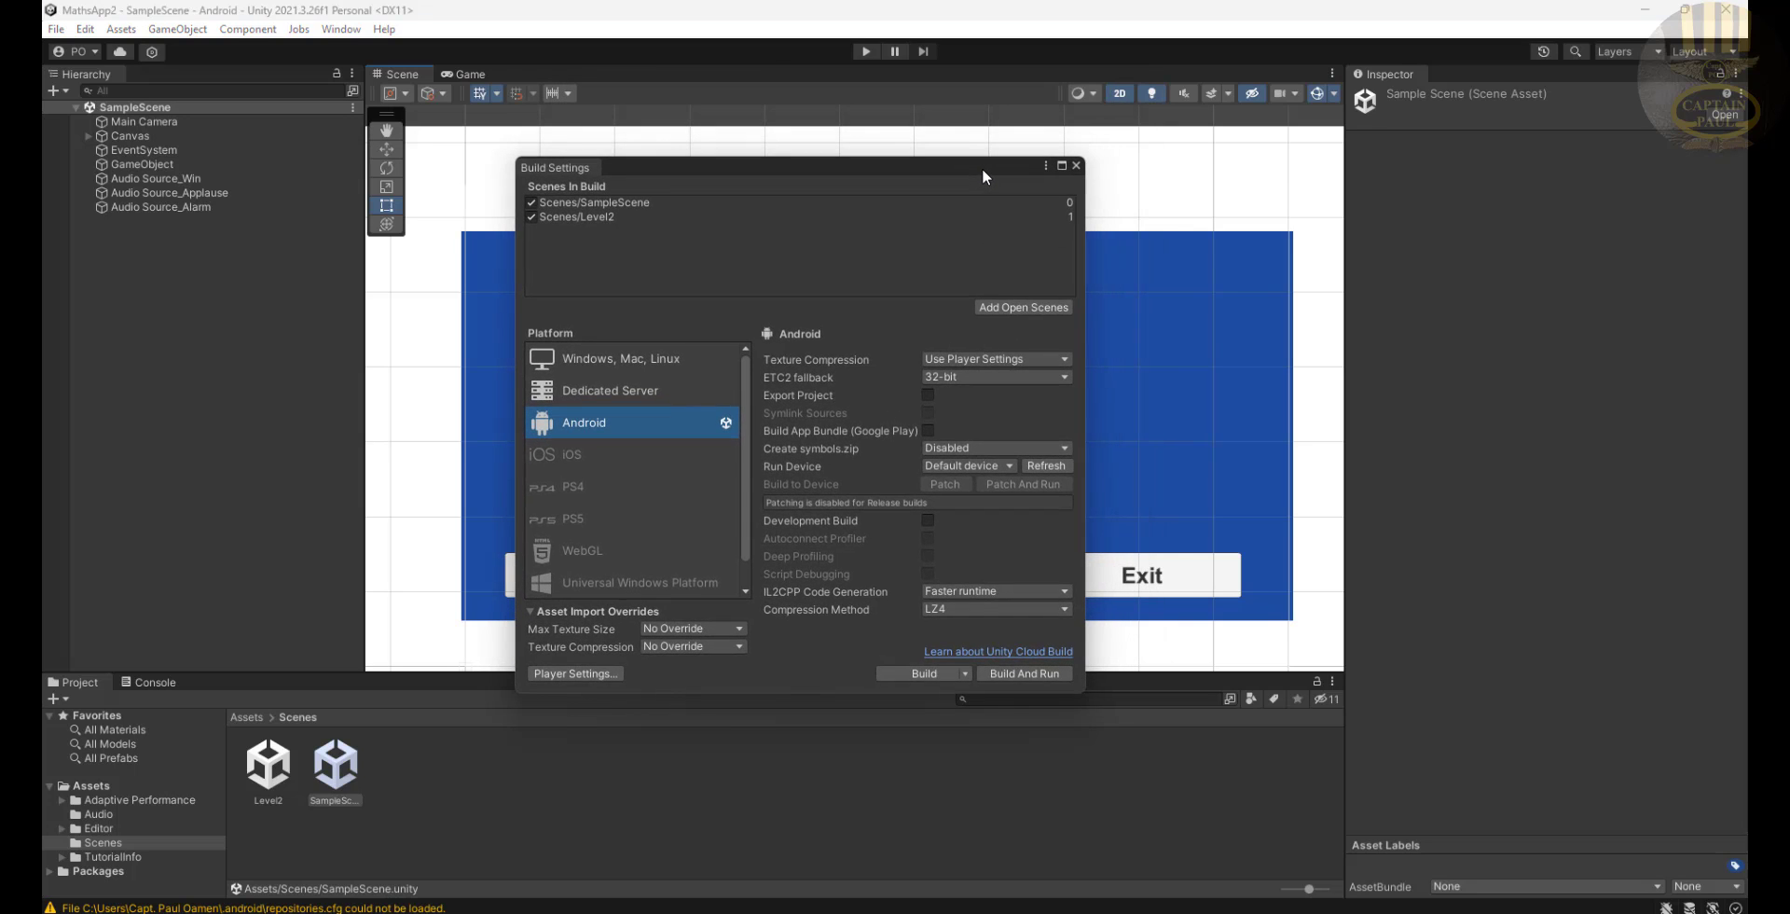
click(1076, 165)
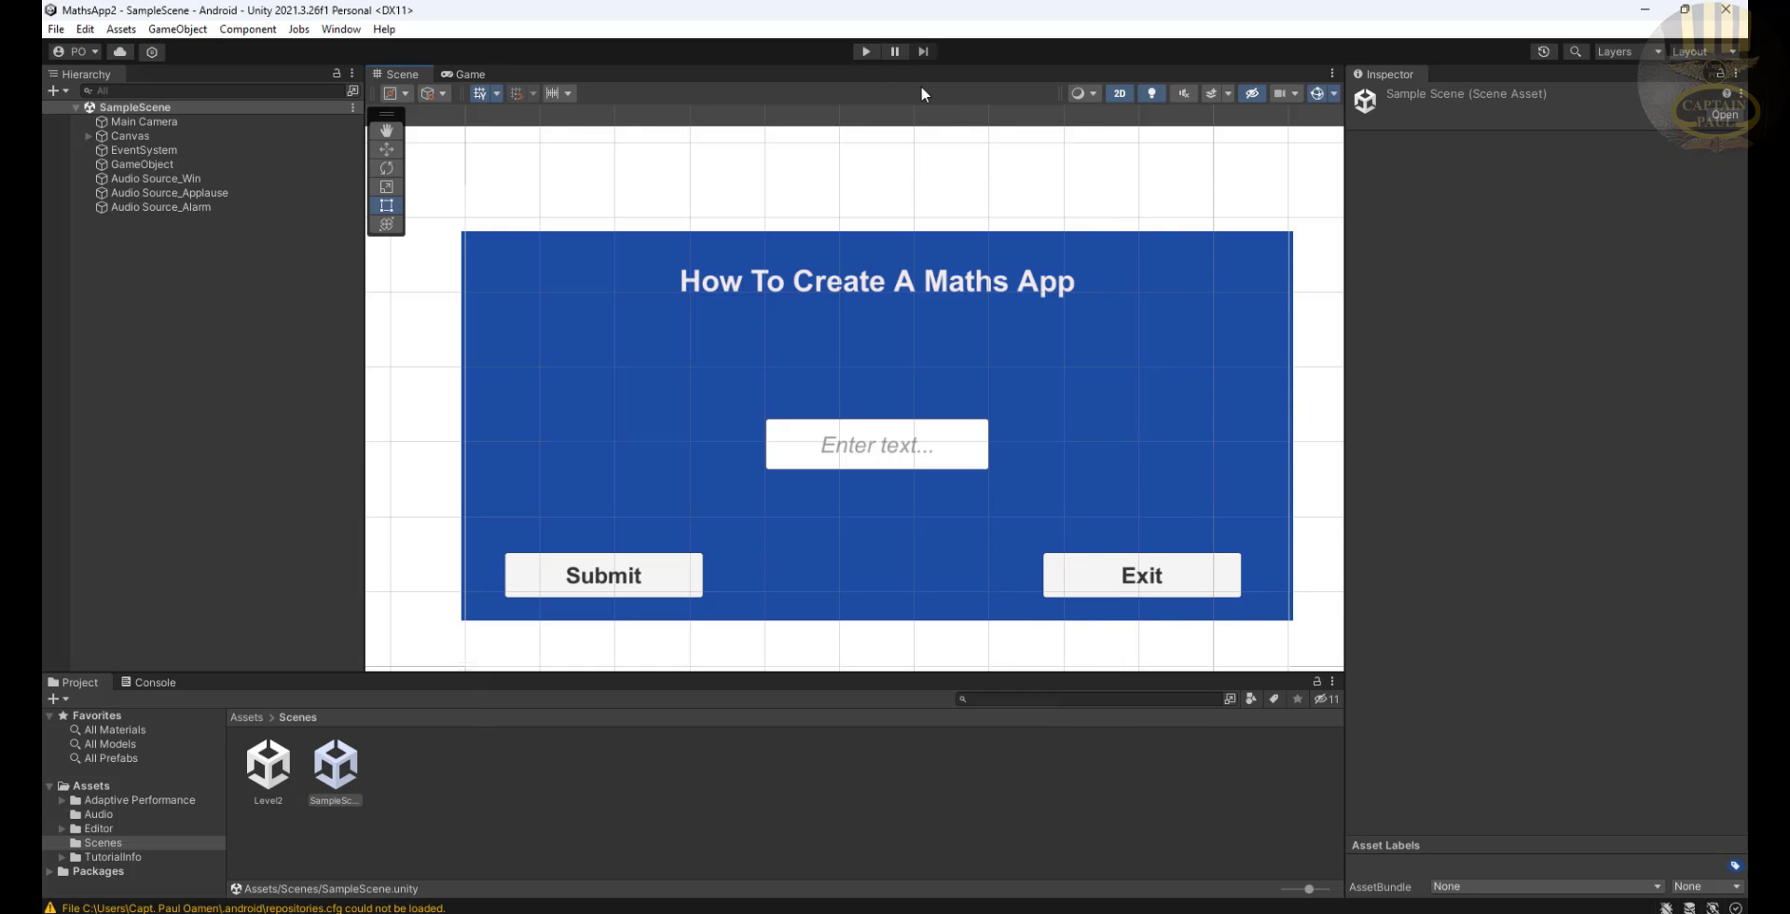
Run SampleScene in play mode and start the answer to 5 * 8 with the digit 4
click(865, 52)
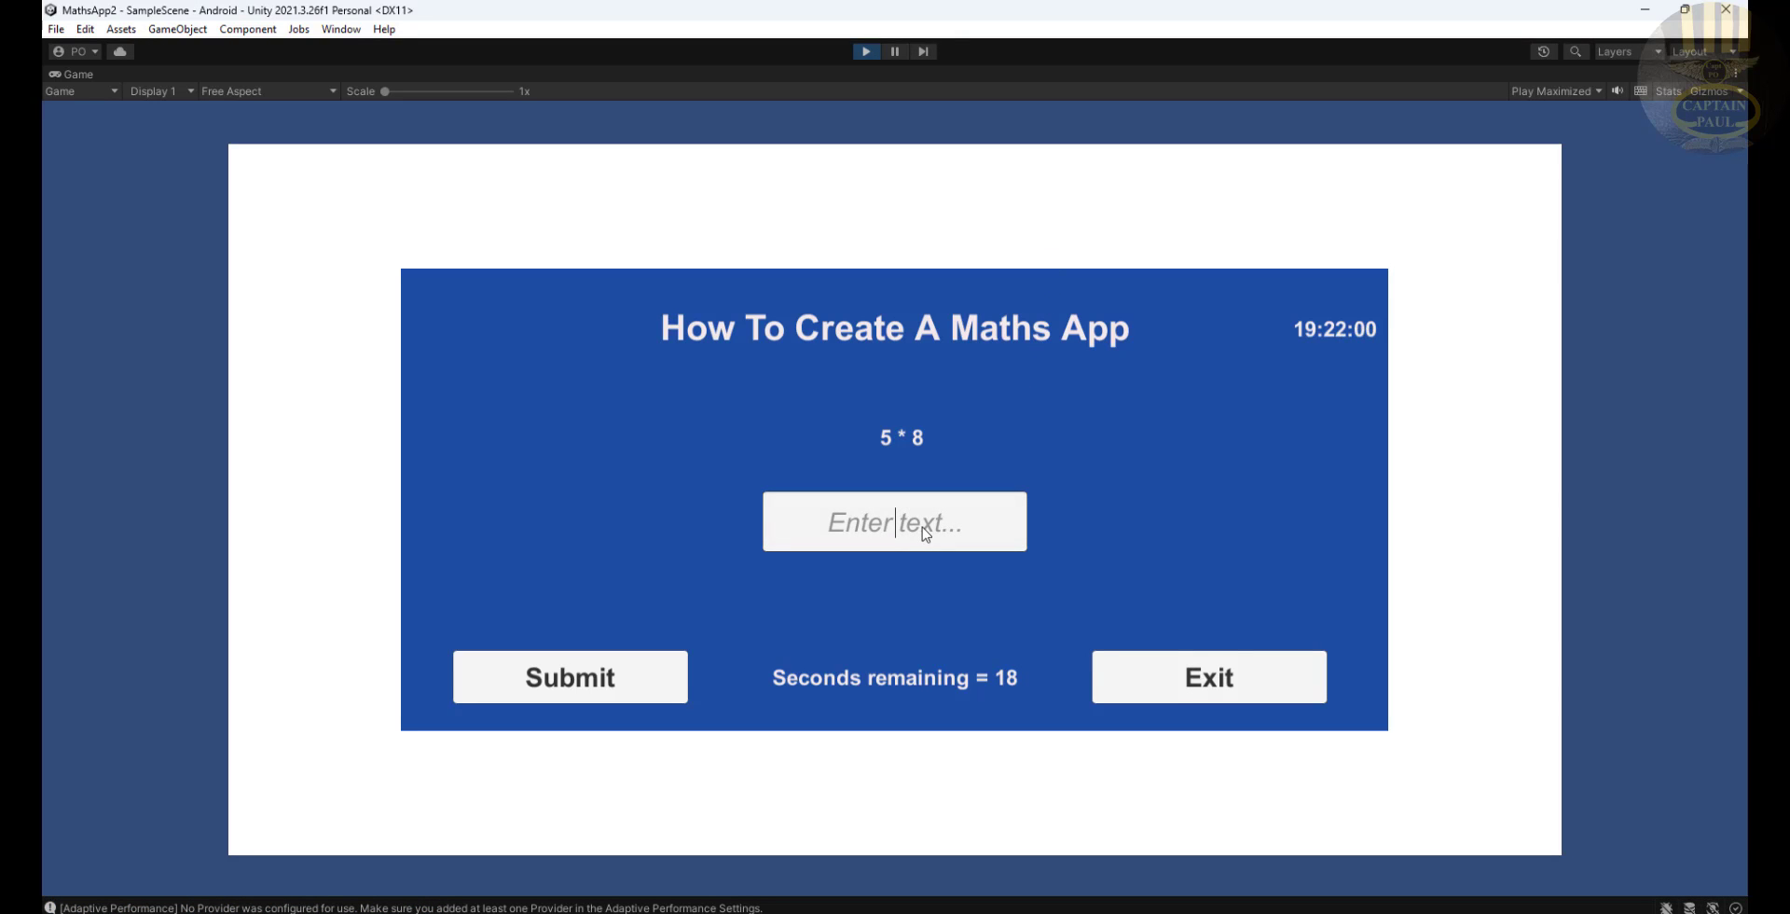
text(4)
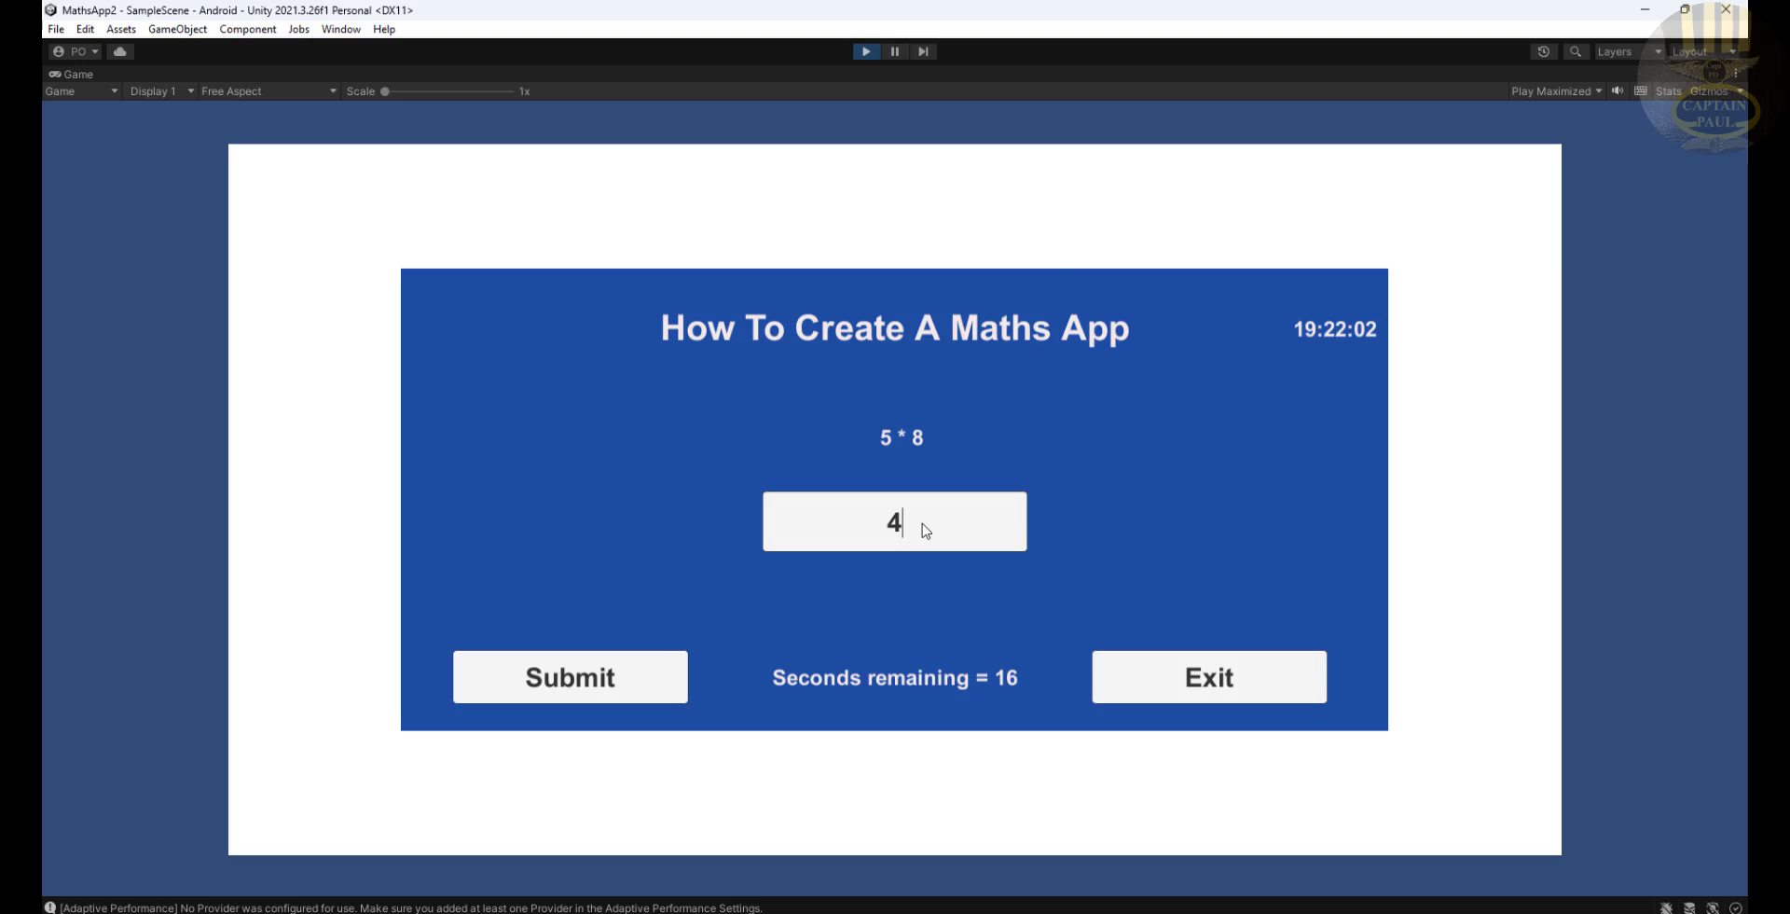